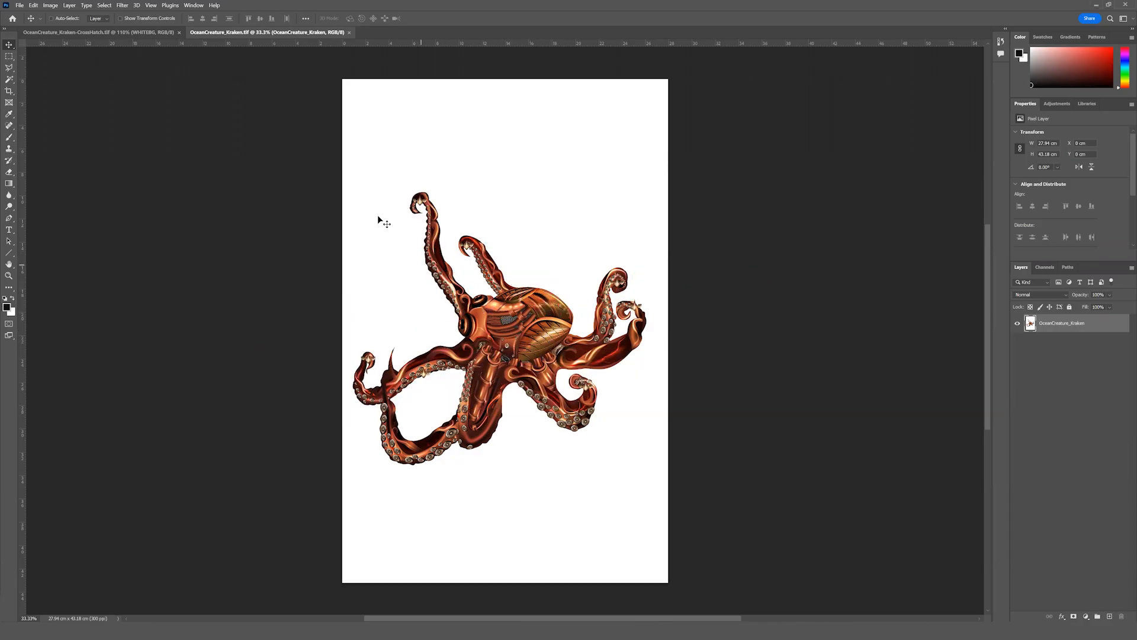
Check the kraken image's dimensions and resolution, and view the artwork at 100%.
click(51, 5)
click(60, 66)
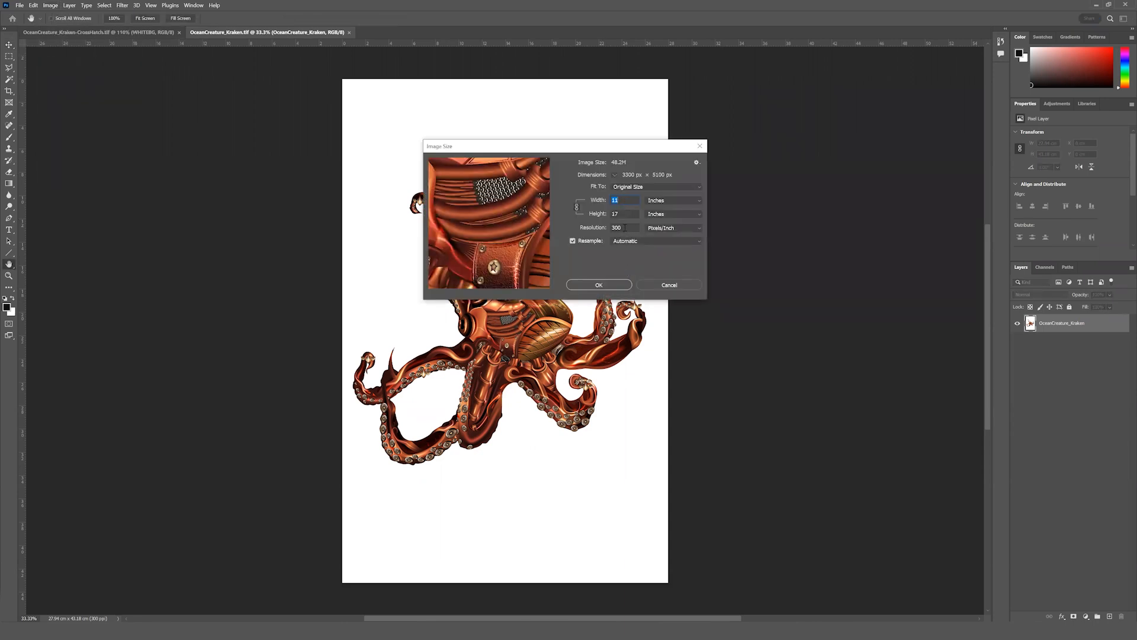
click(619, 286)
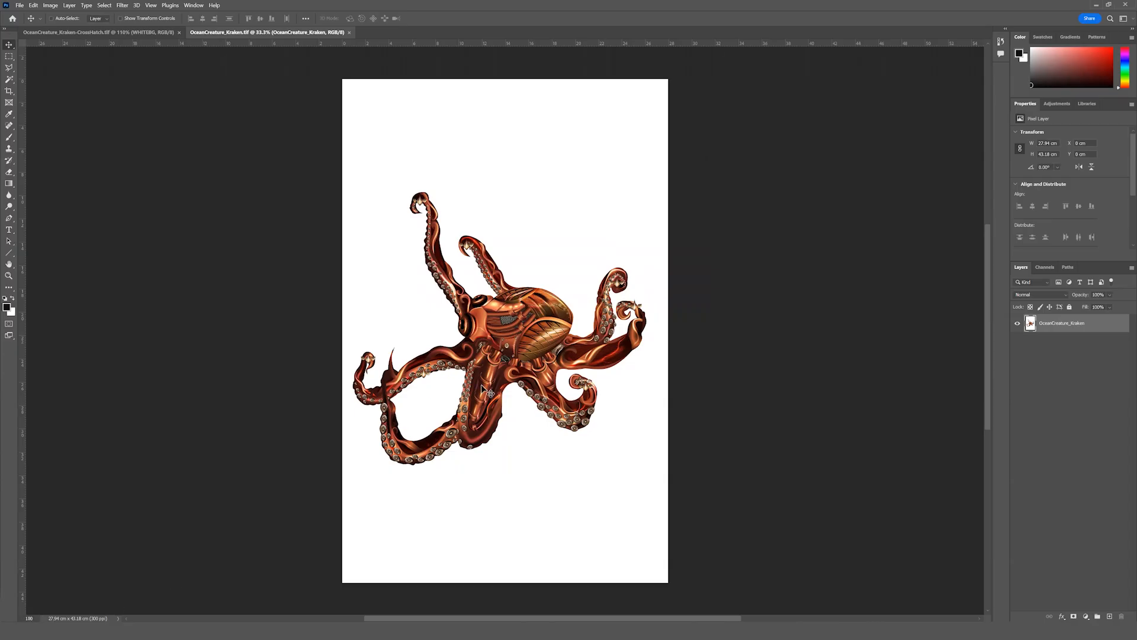
key(Return)
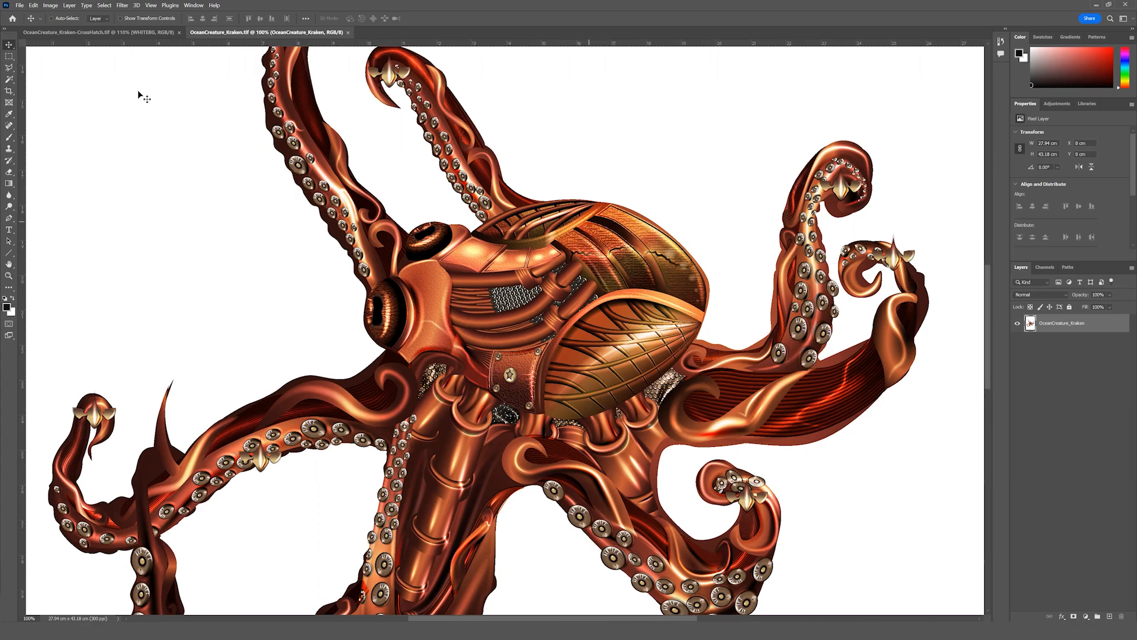
Select the octopus with the automatic Subject selection and inspect the selection edge around its tentacles.
click(104, 5)
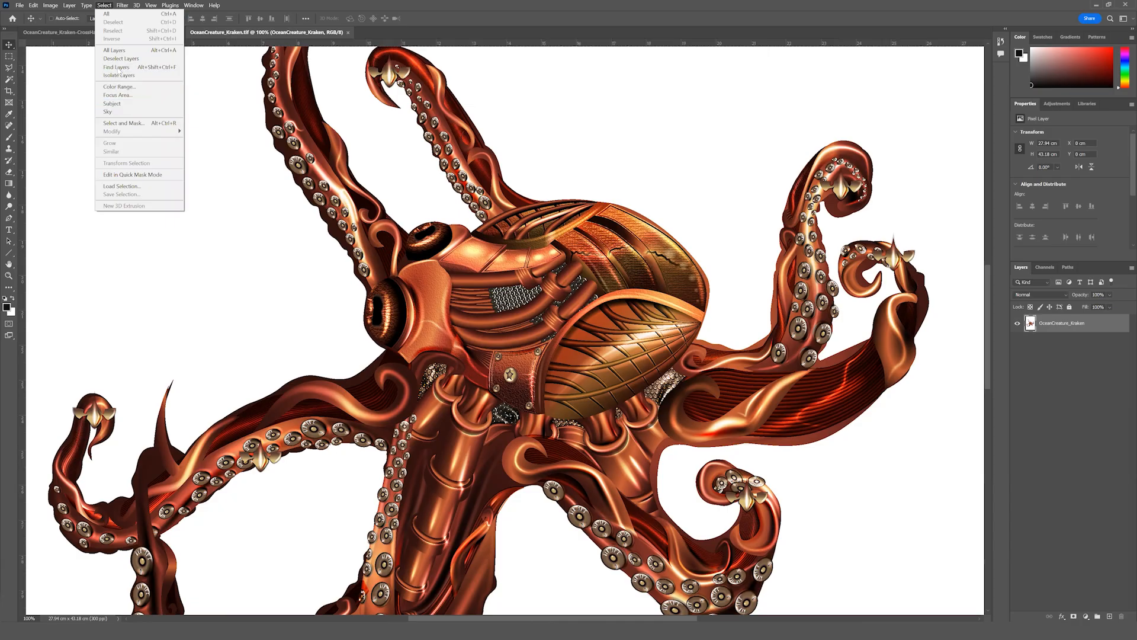
click(123, 105)
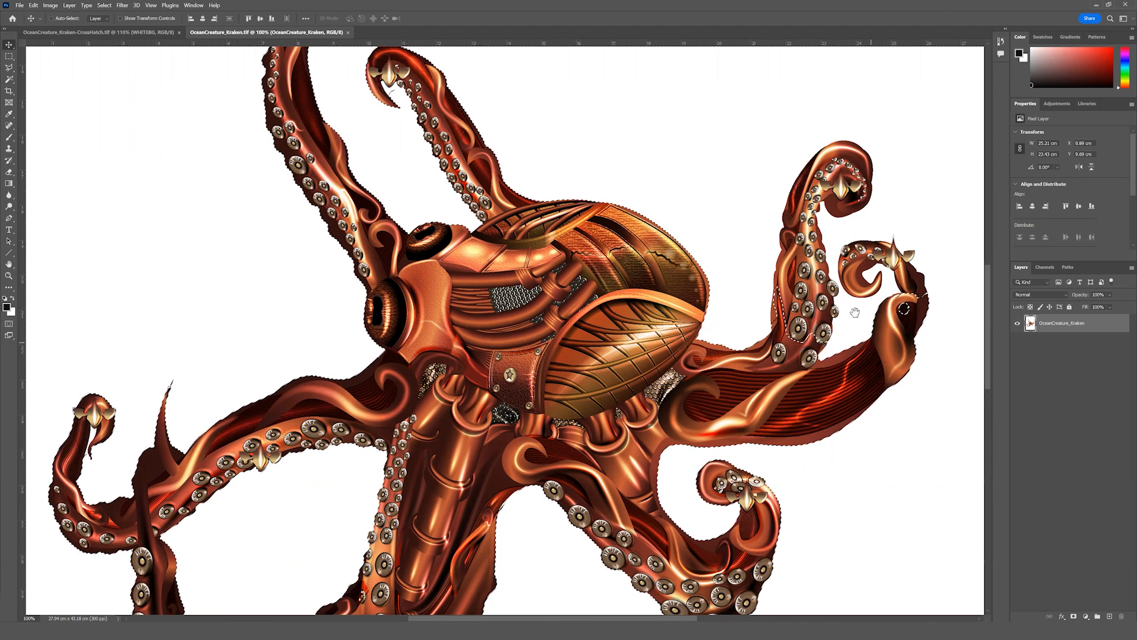
drag(755, 295, 734, 298)
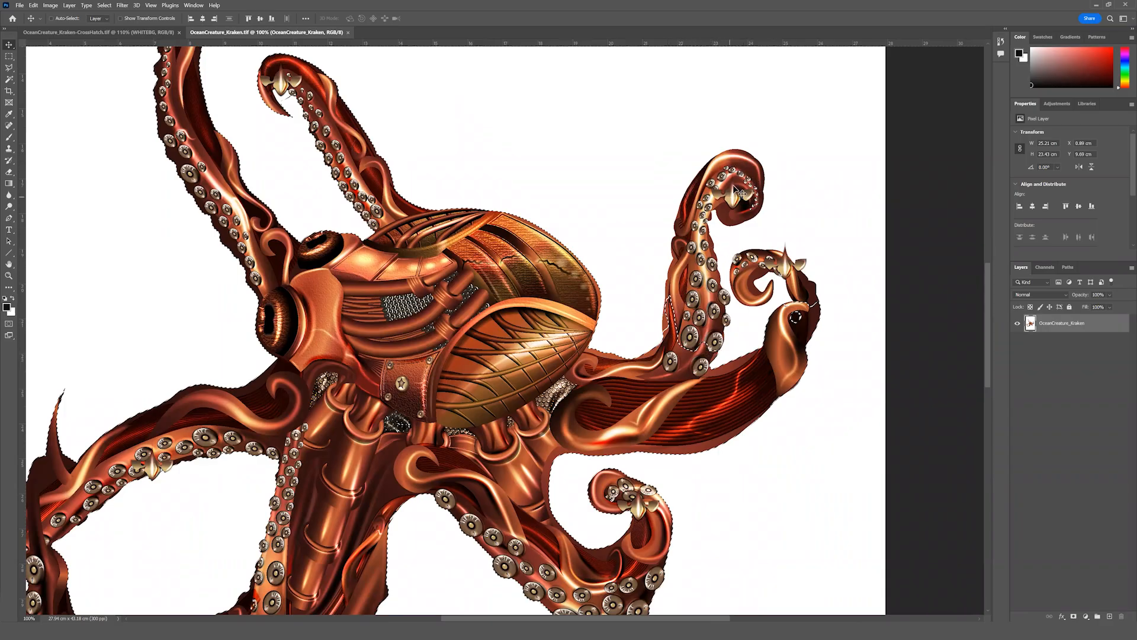
drag(429, 192, 485, 207)
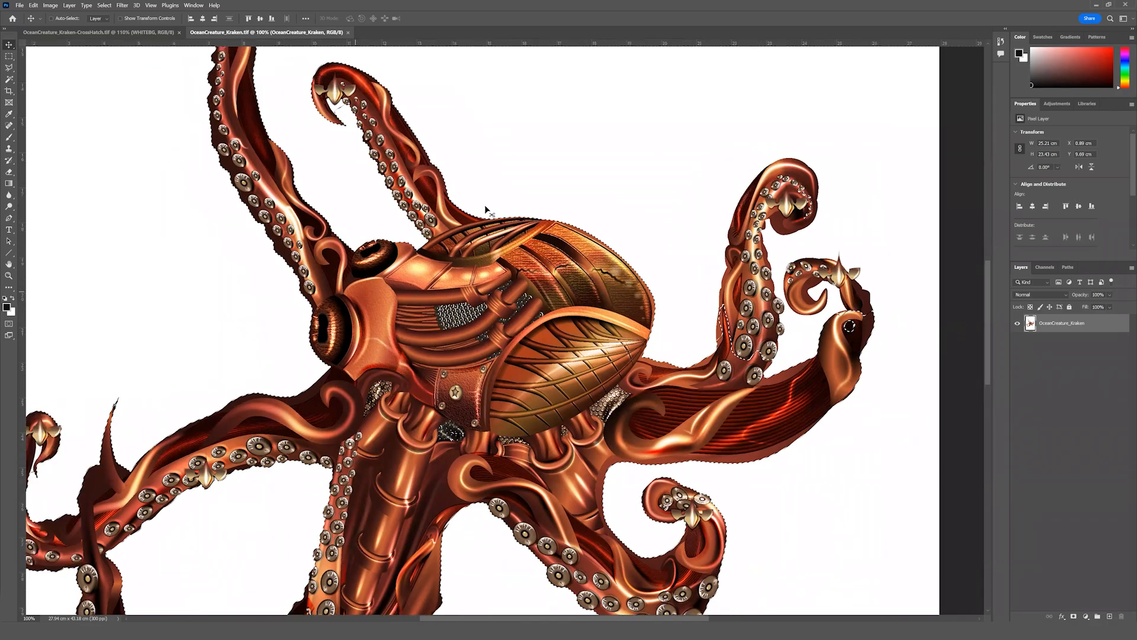
drag(502, 98, 583, 147)
scroll(365, 171, up, 5)
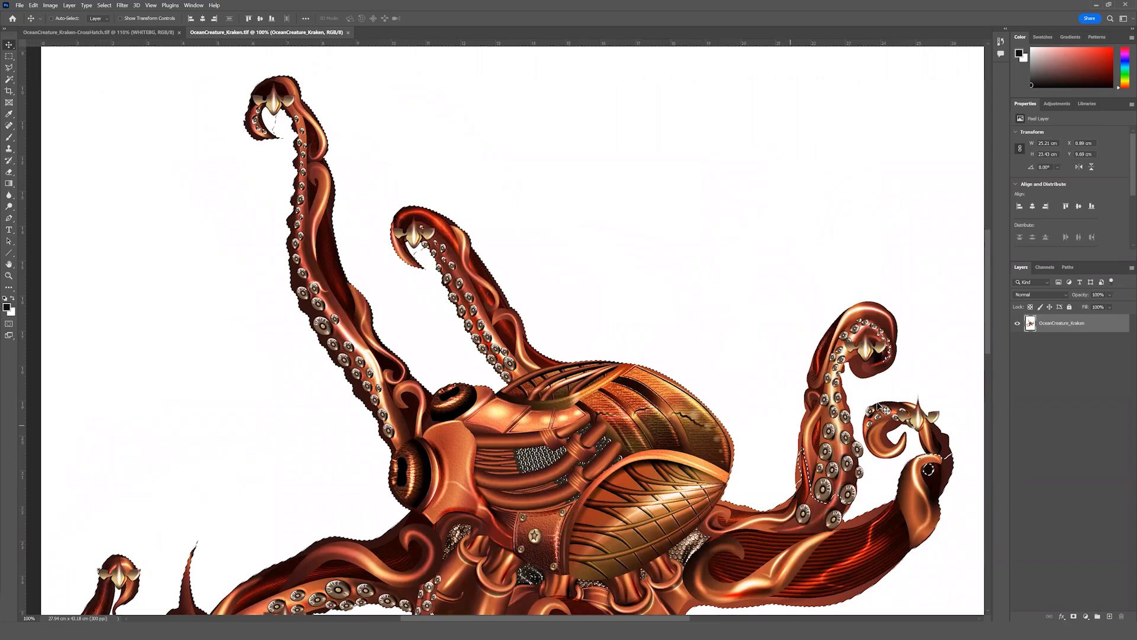
Select the white background around the octopus with the Magic Wand and inspect the selection edge.
click(9, 79)
click(70, 96)
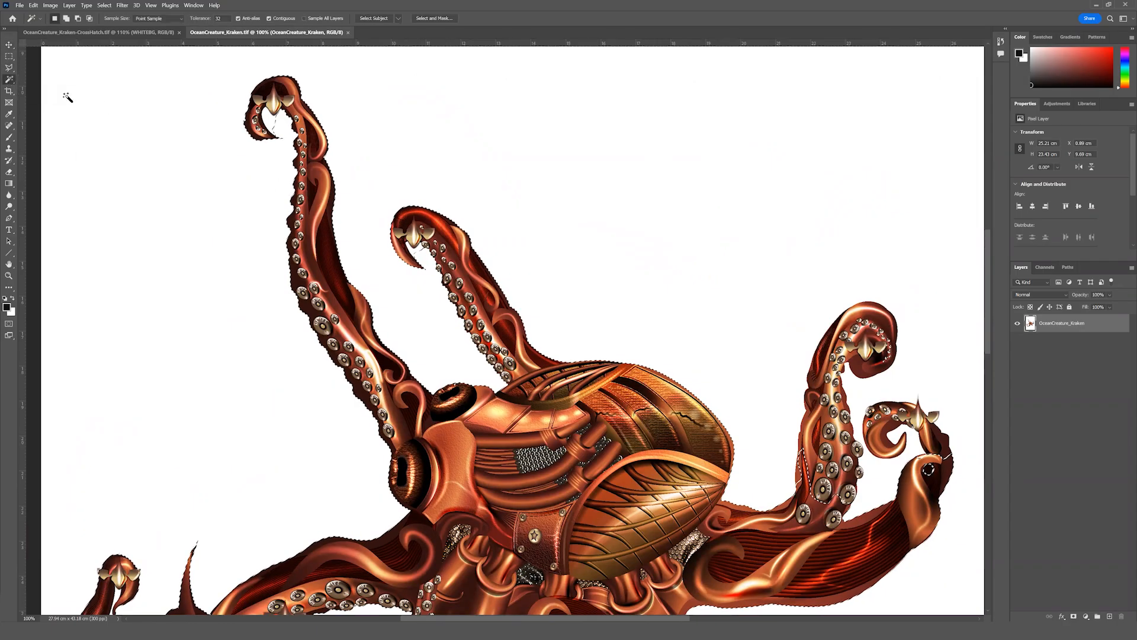
click(468, 141)
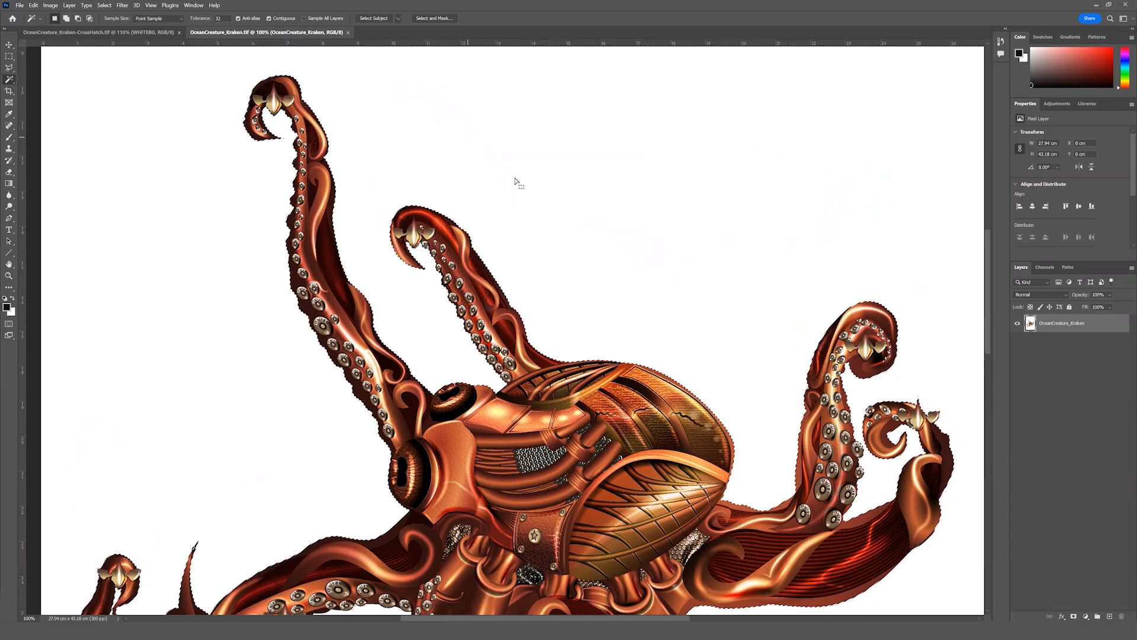
drag(631, 209, 675, 136)
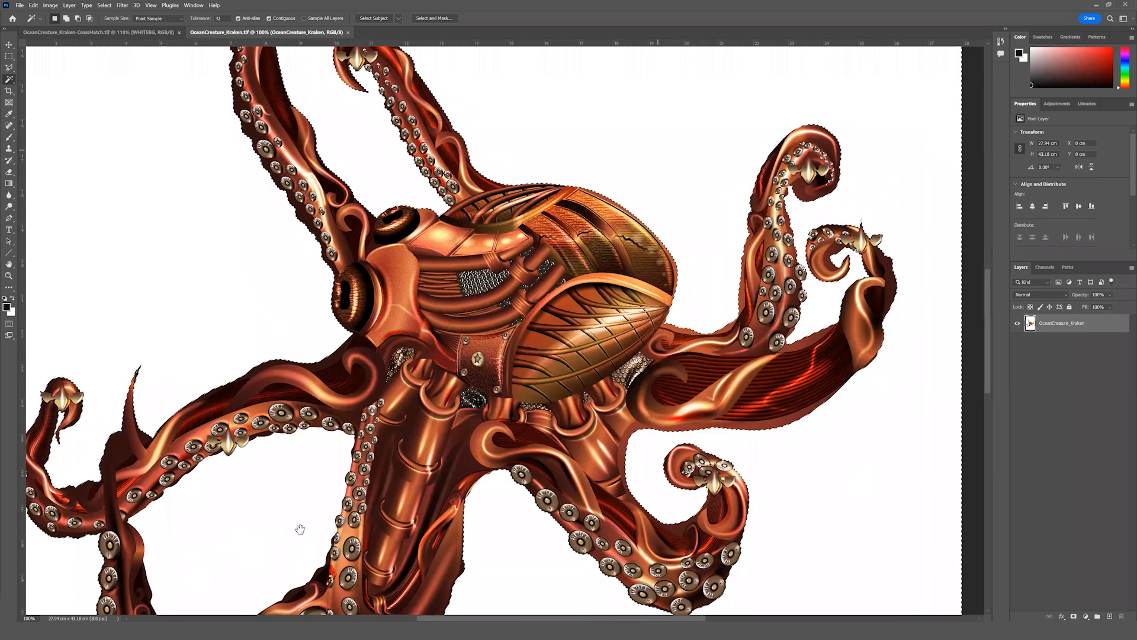
drag(300, 529, 370, 437)
drag(779, 255, 709, 308)
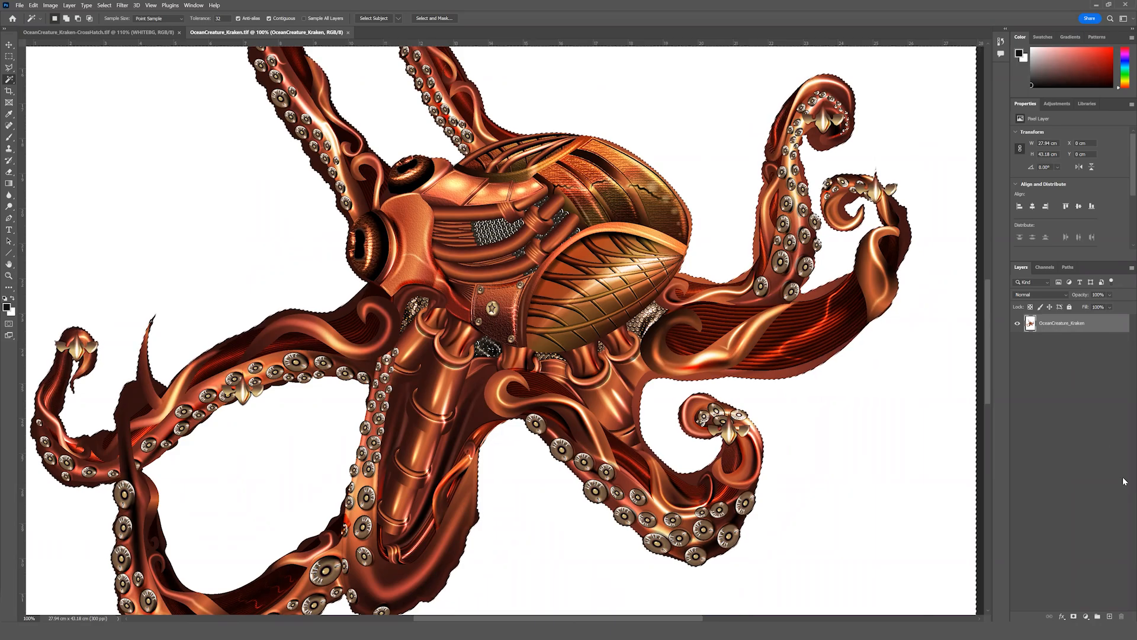
Invert the background selection and add it as a layer mask that hides the white around the octopus.
click(1072, 616)
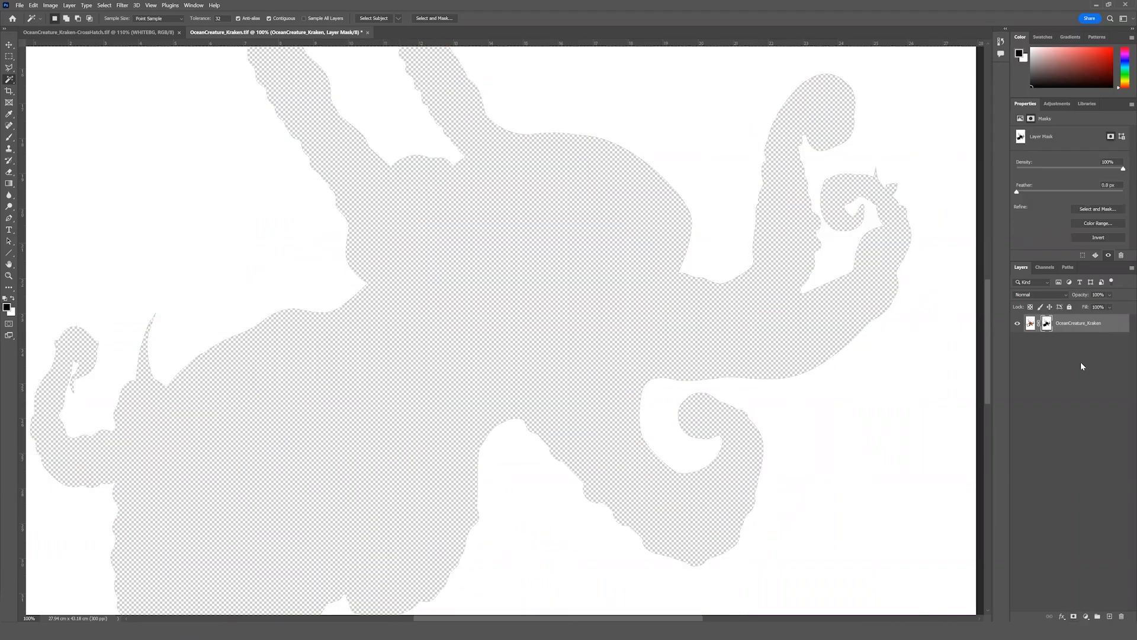
key(ctrl+z)
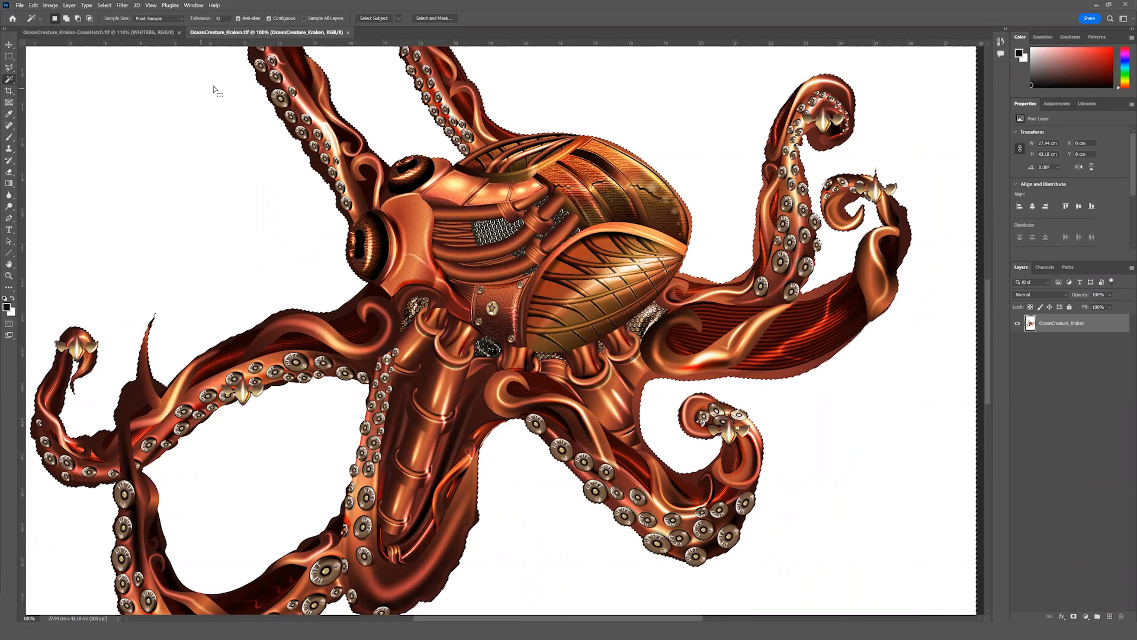
click(105, 5)
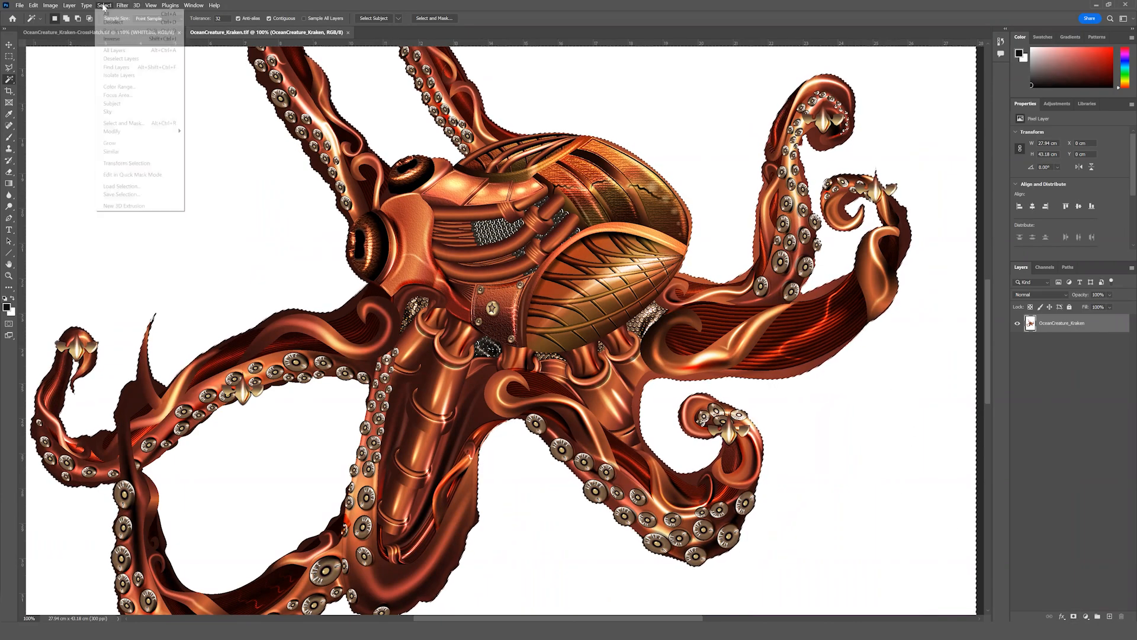
click(111, 39)
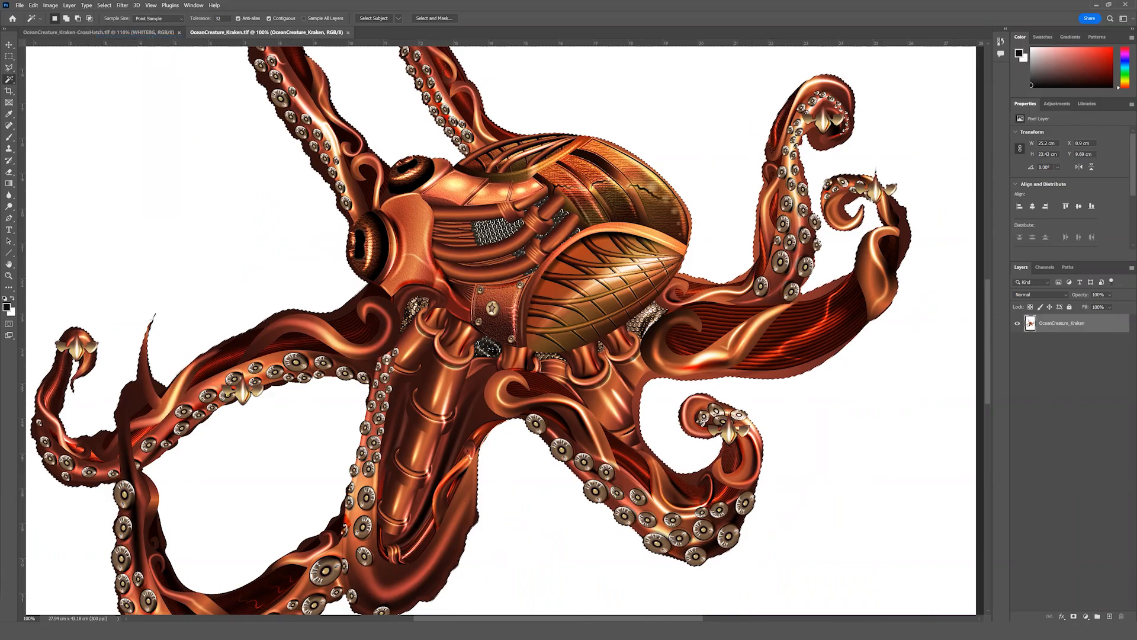
click(1071, 616)
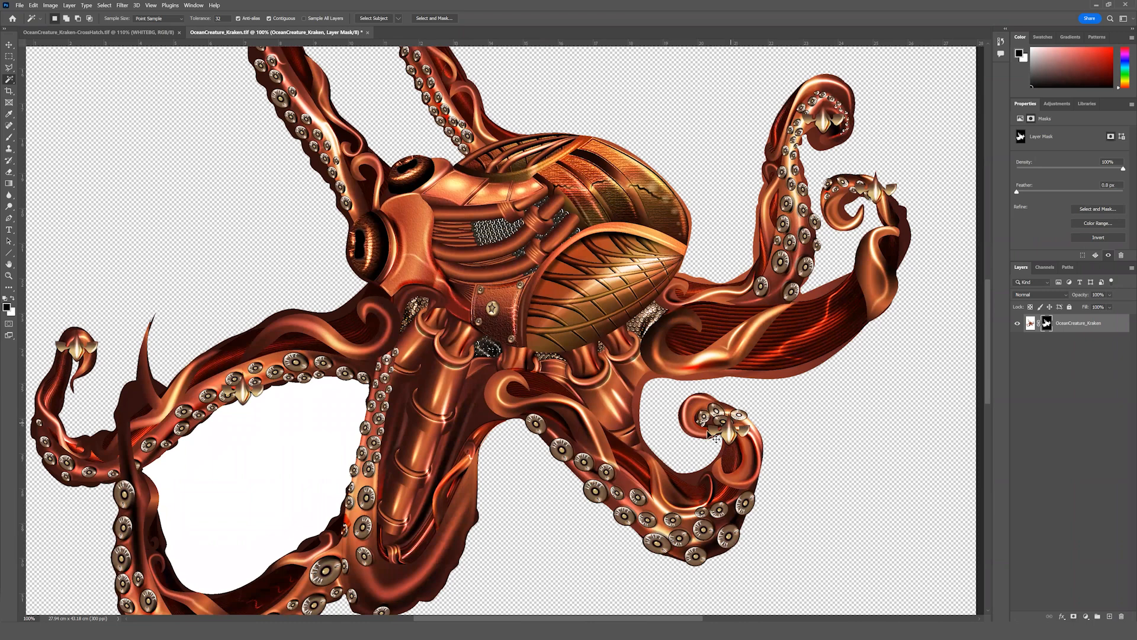
Select the enclosed white area between the lower tentacles and fill it with Black on the layer mask at 100% opacity.
scroll(565, 410, down, 1)
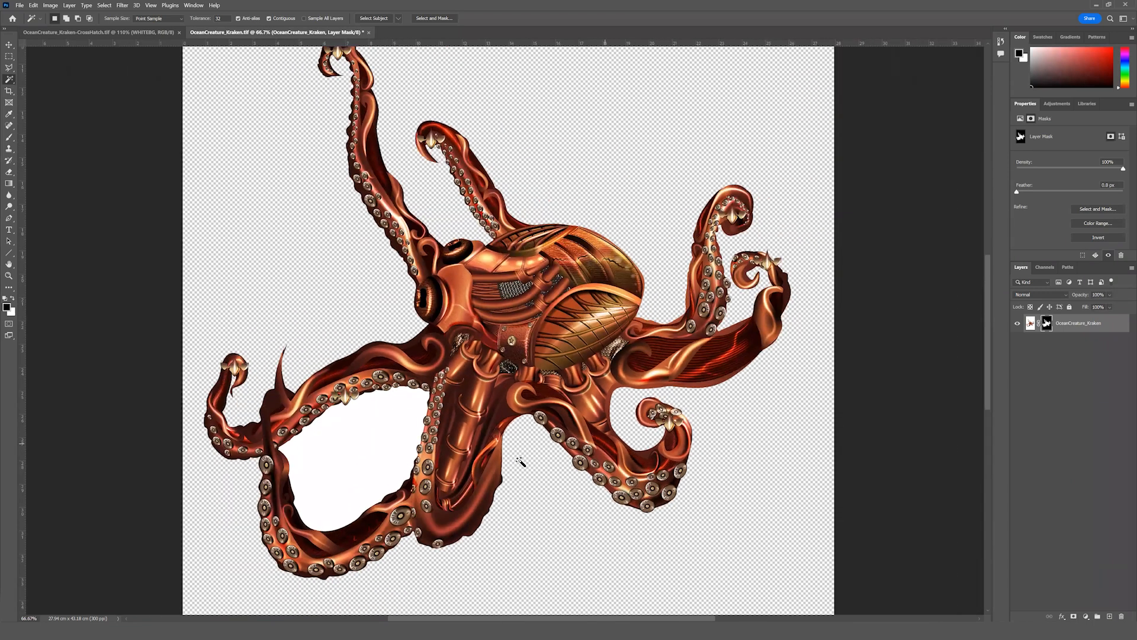
click(362, 453)
click(33, 6)
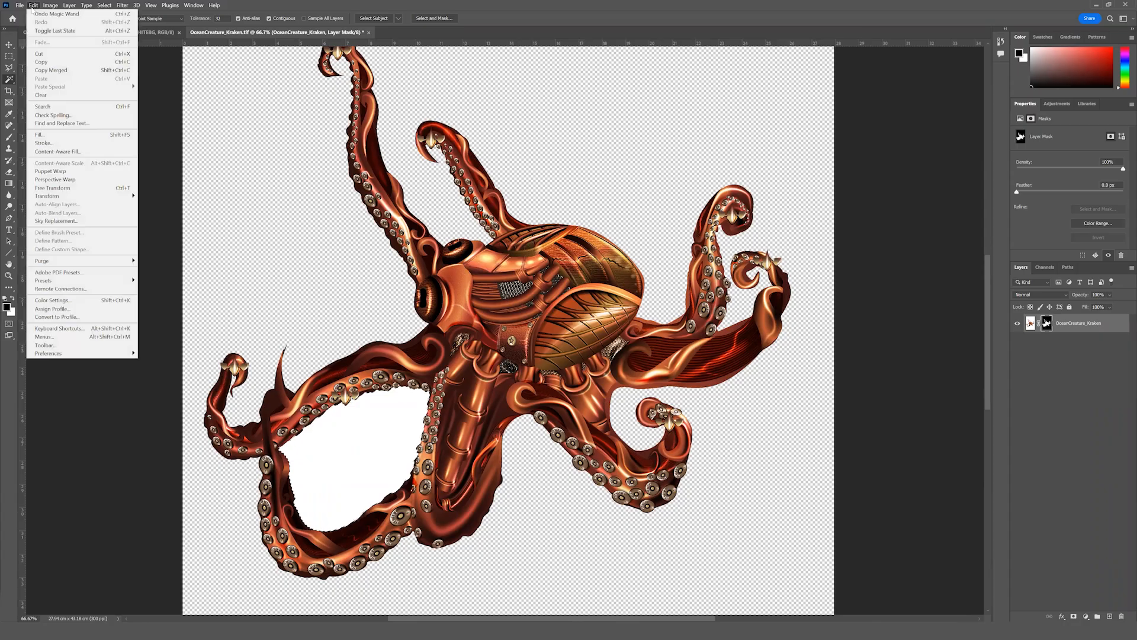
click(66, 134)
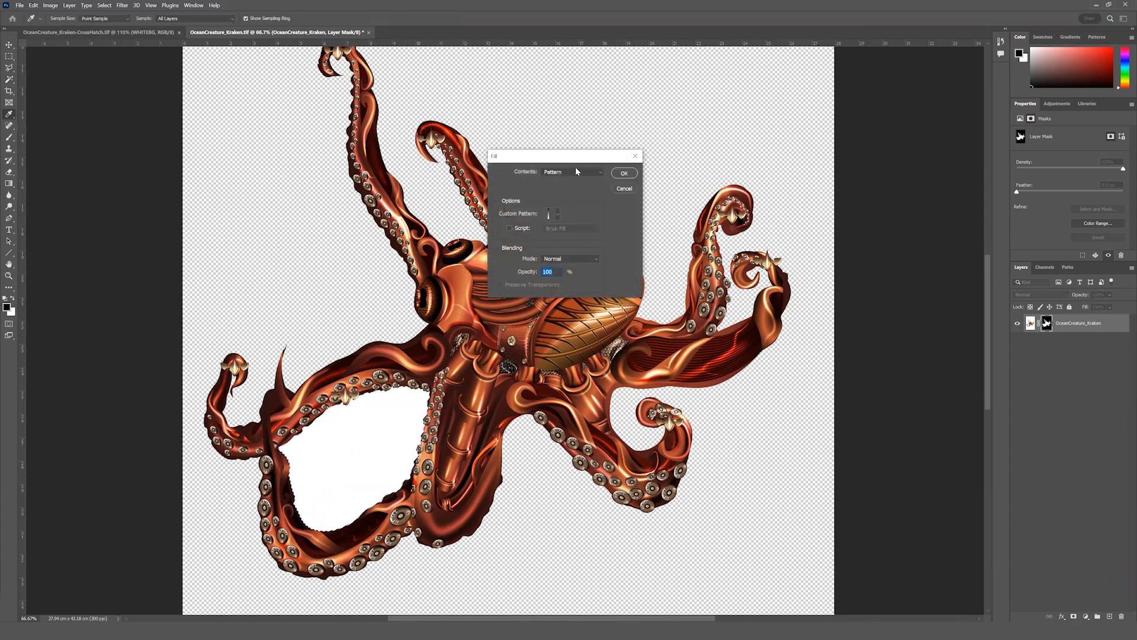
click(579, 171)
click(553, 243)
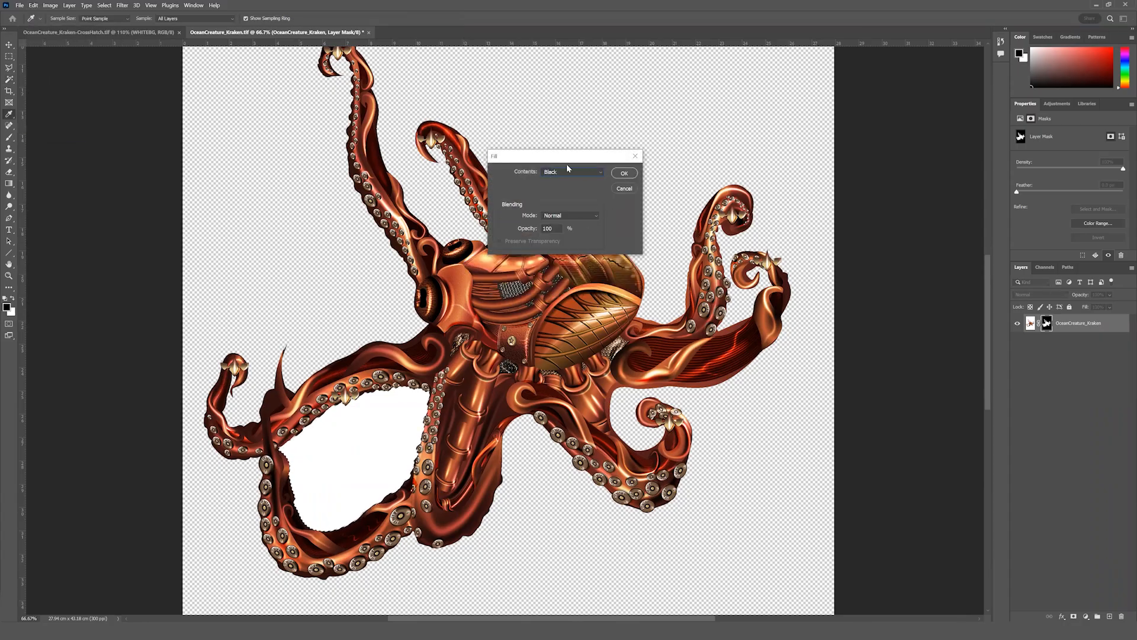
click(623, 173)
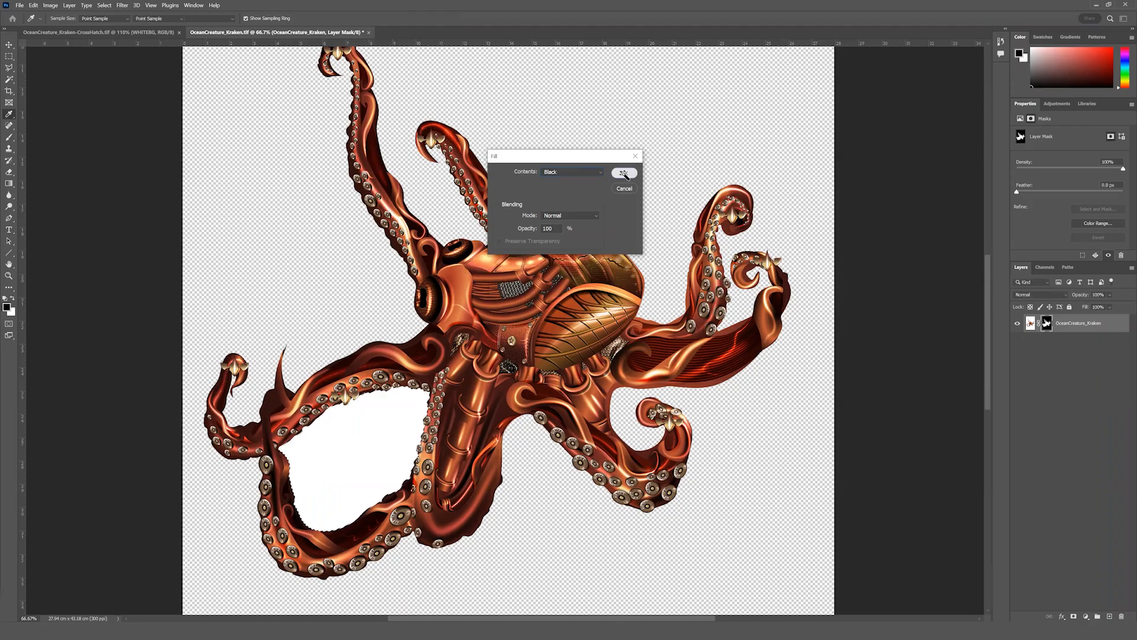
key(w)
Create a new 10 × 10 pixel Grayscale document at 72 pixels/inch with a white background, fitted to the screen.
click(9, 56)
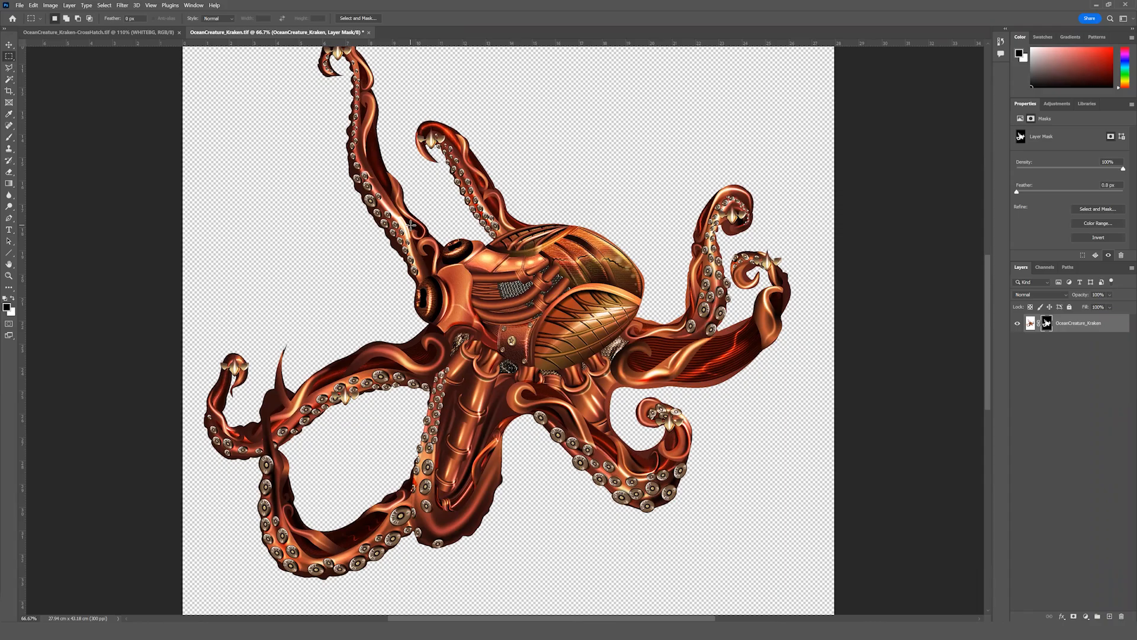
click(21, 6)
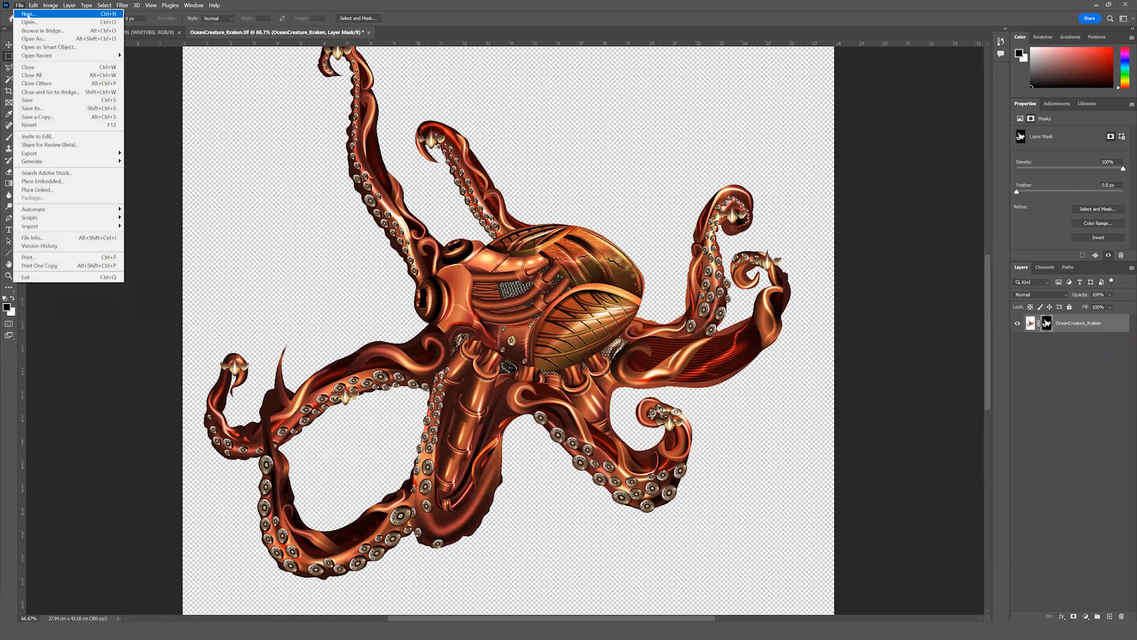
click(27, 14)
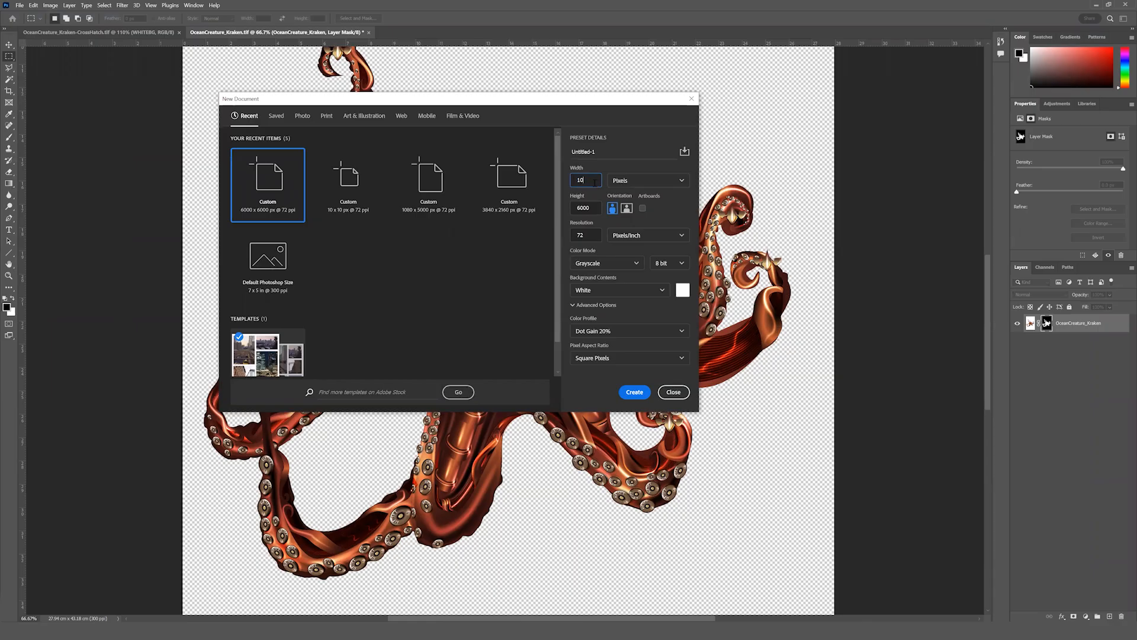
key(Tab)
click(627, 392)
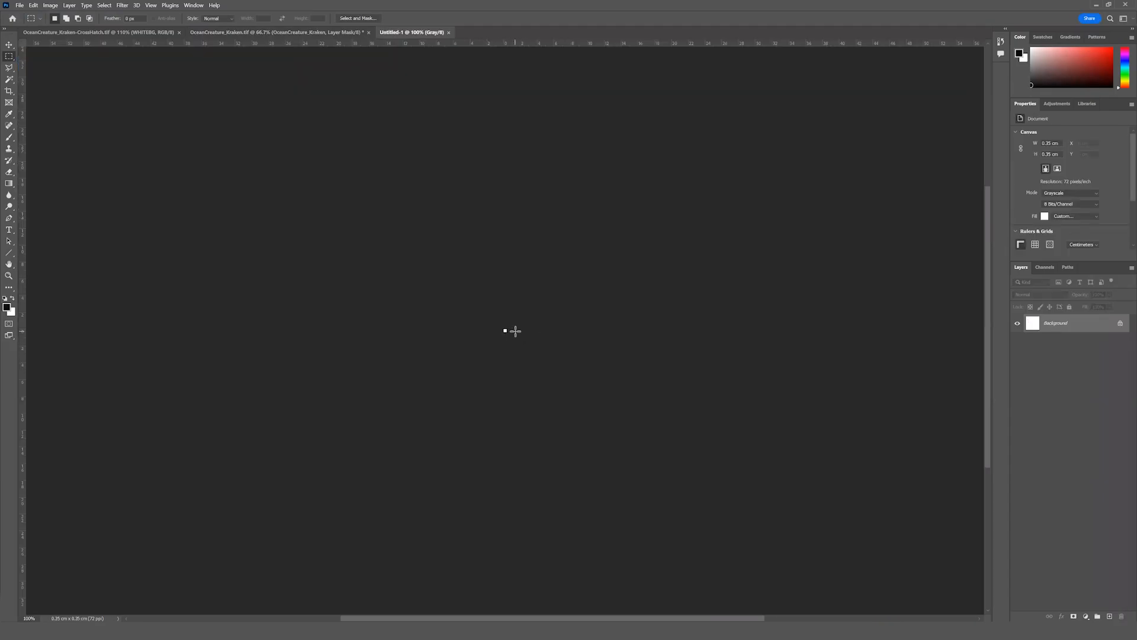
key(ctrl+0)
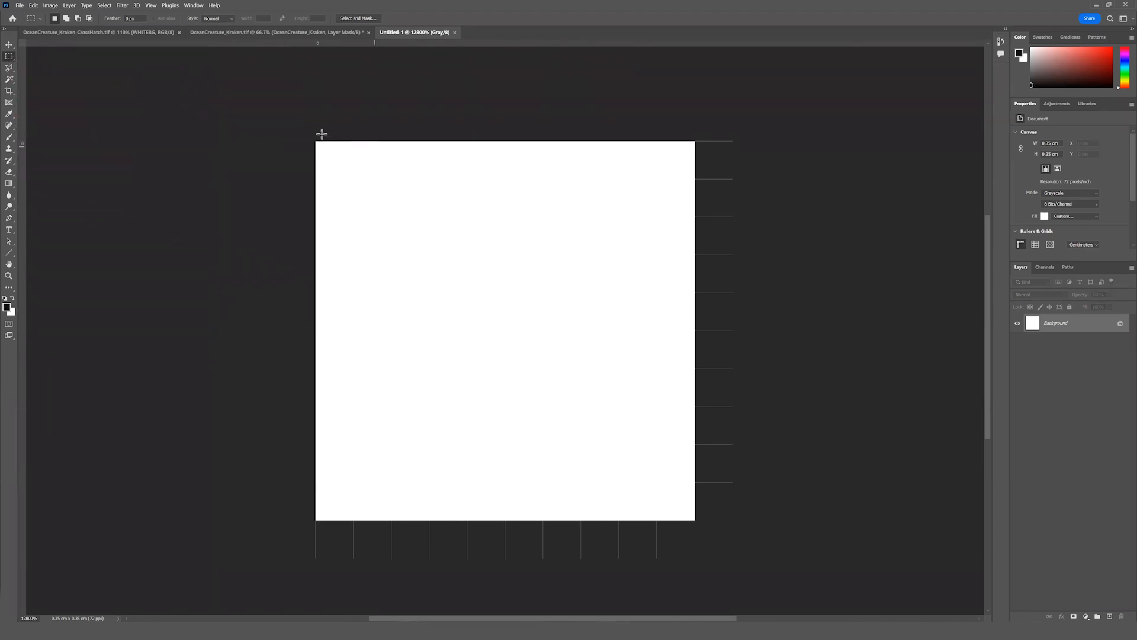
Fill the upper half of the canvas, 10 × 5 pixels, with black and clear the selection.
drag(309, 130, 704, 329)
key(alt+BackSpace)
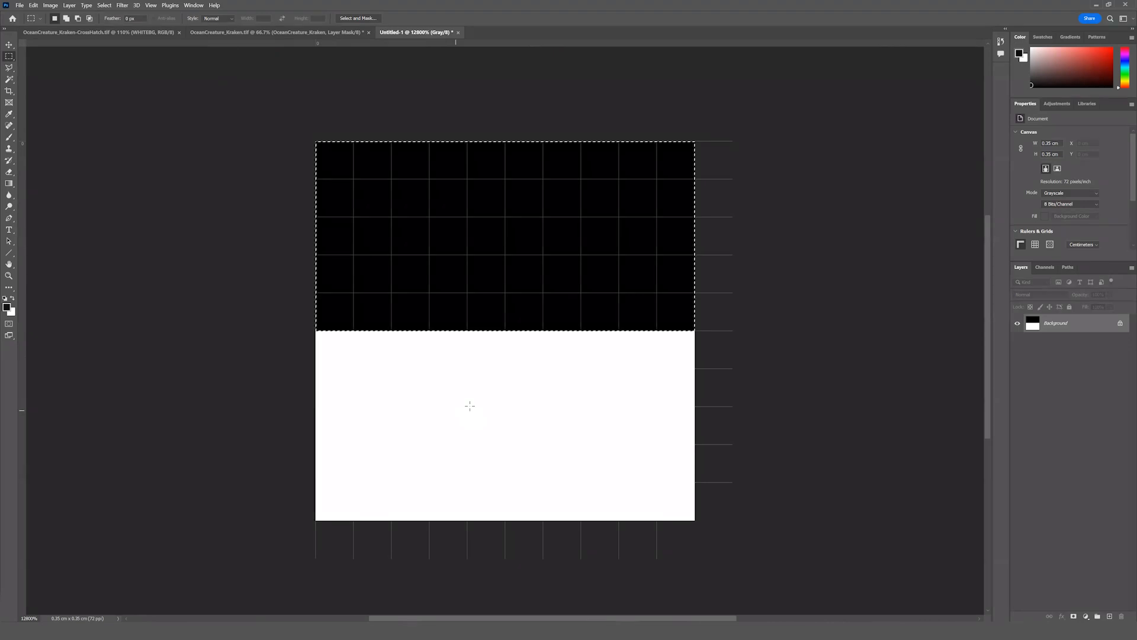
key(ctrl+d)
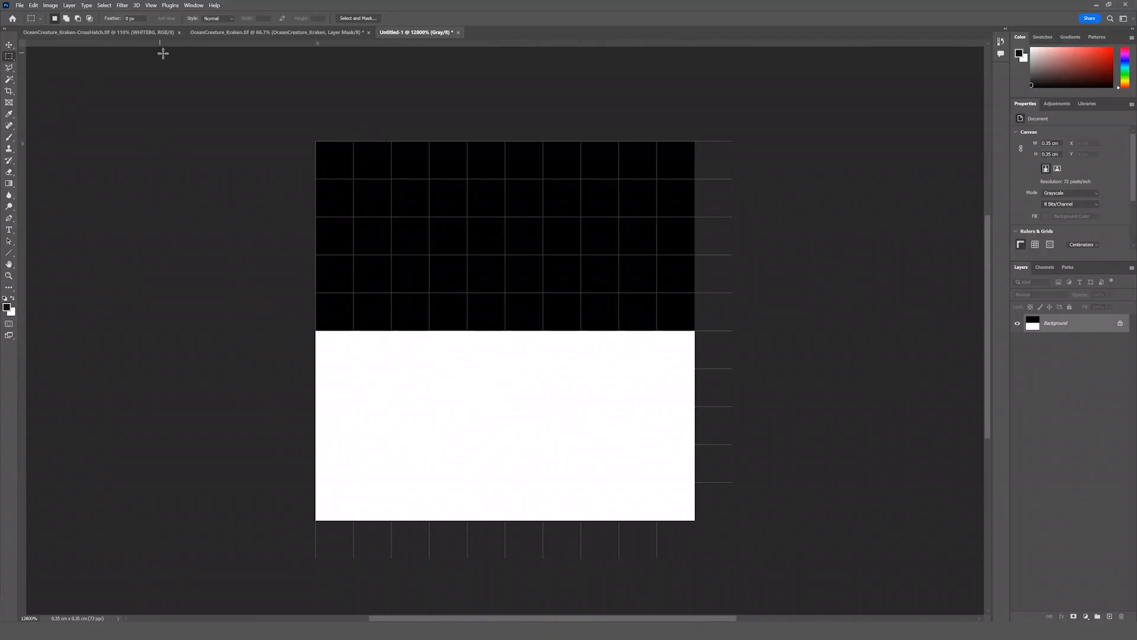
Apply a Box Blur with a radius of 2 pixels to the black-and-white tile.
click(120, 6)
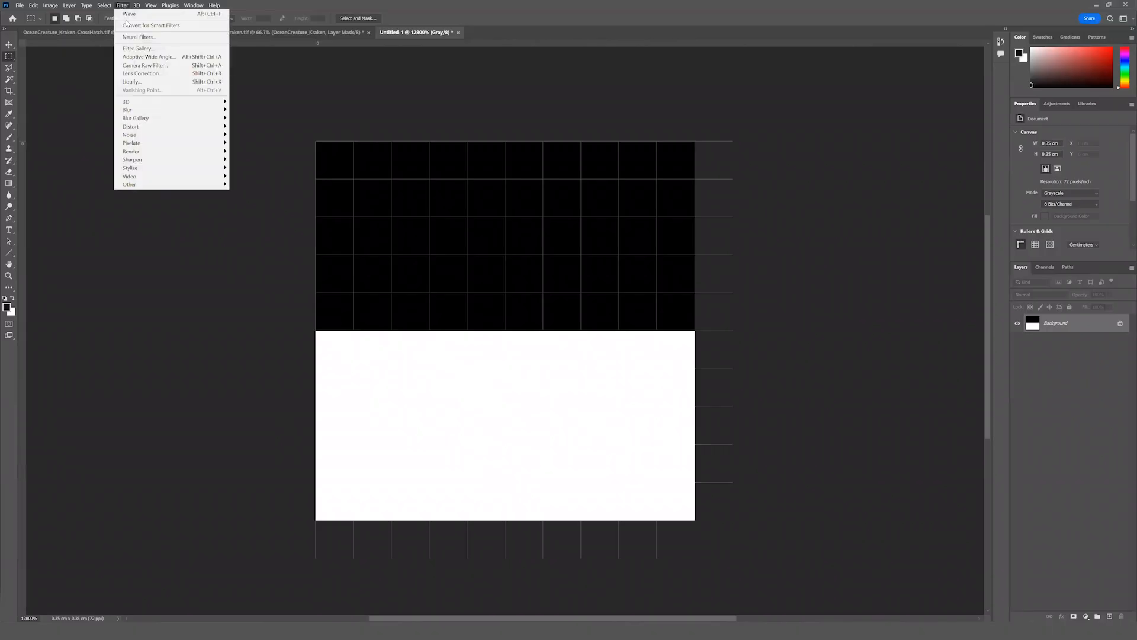
mouse_move(164, 111)
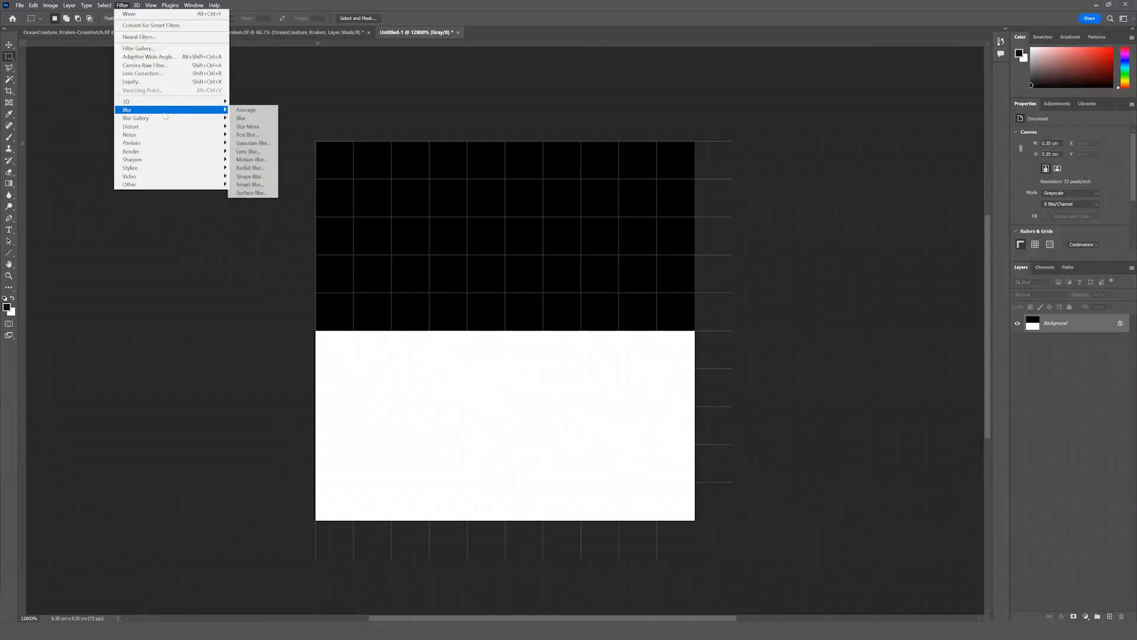
click(247, 135)
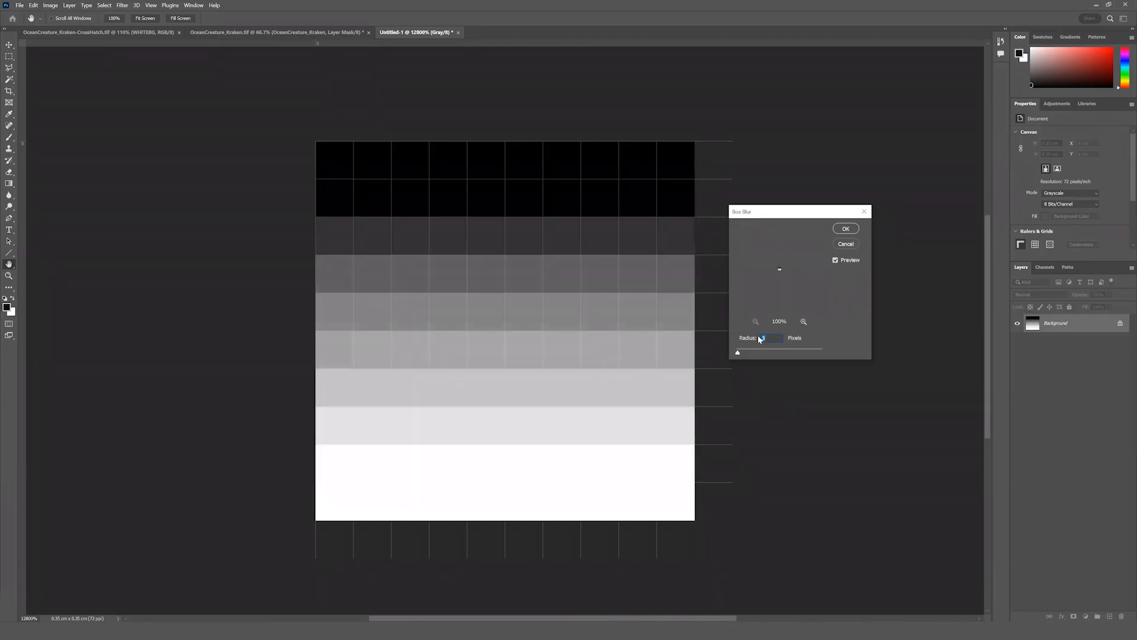
key(Down)
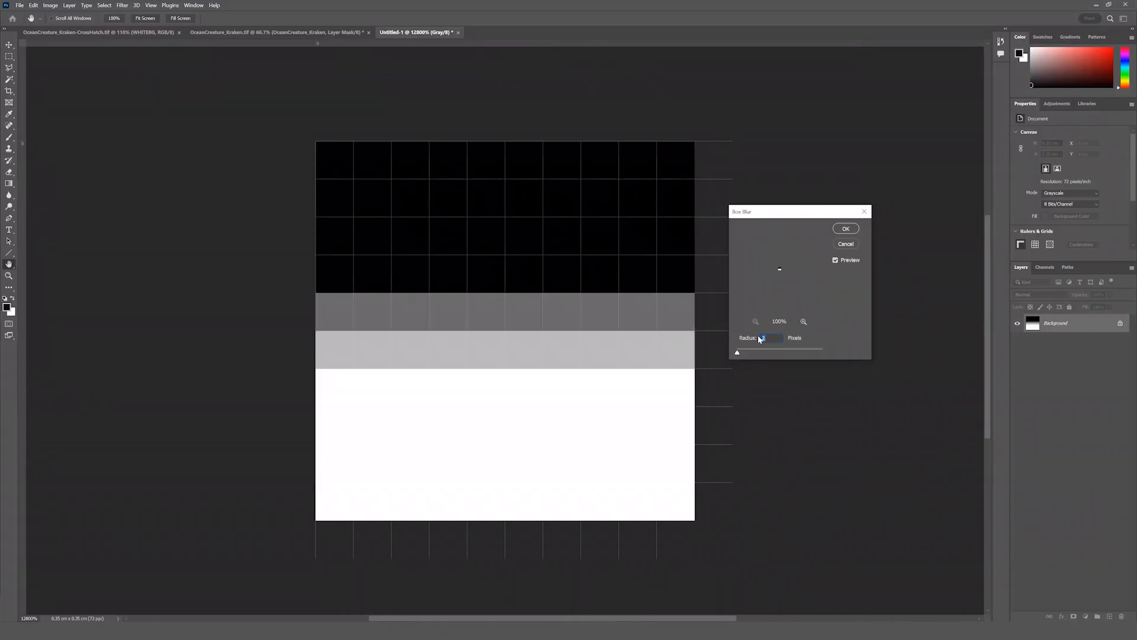
key(Up)
key(Up)
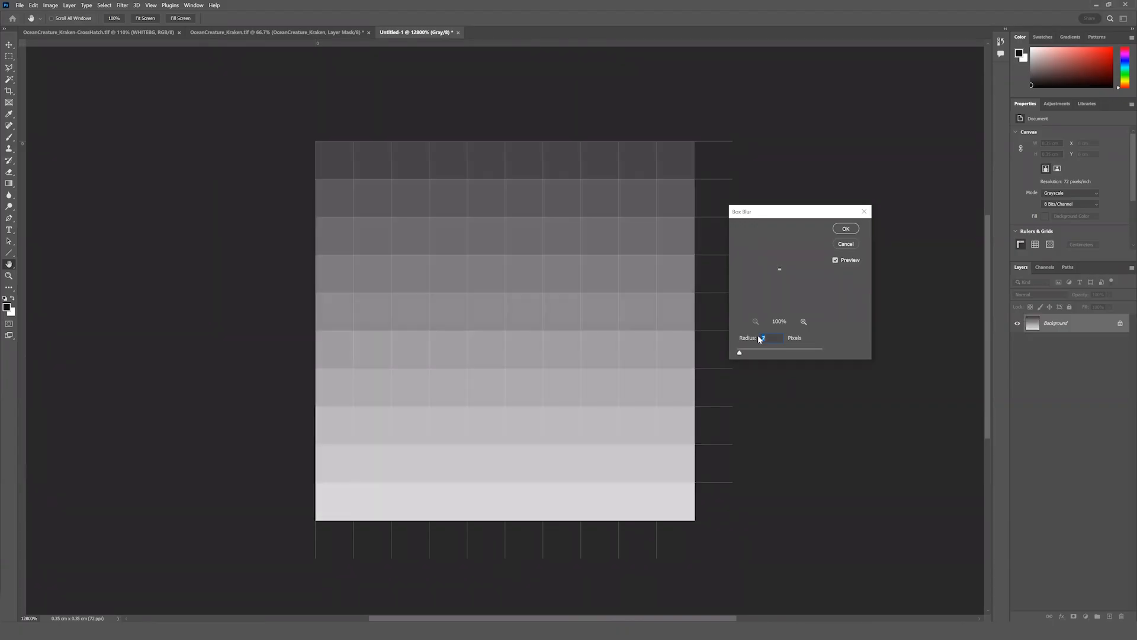
key(Up)
key(Up)
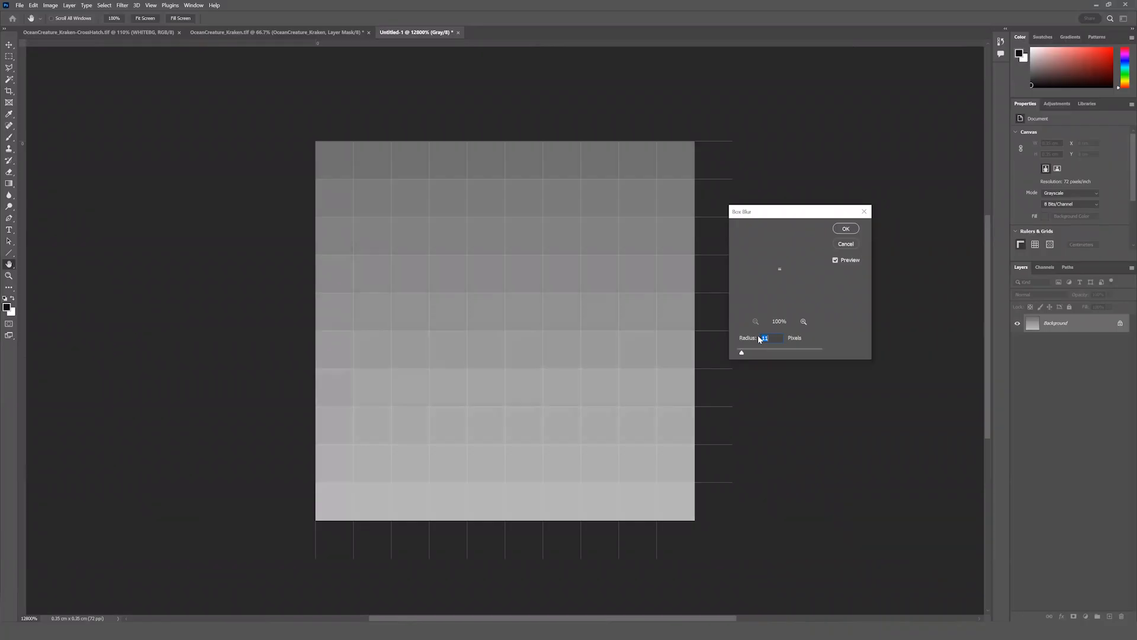
key(Down)
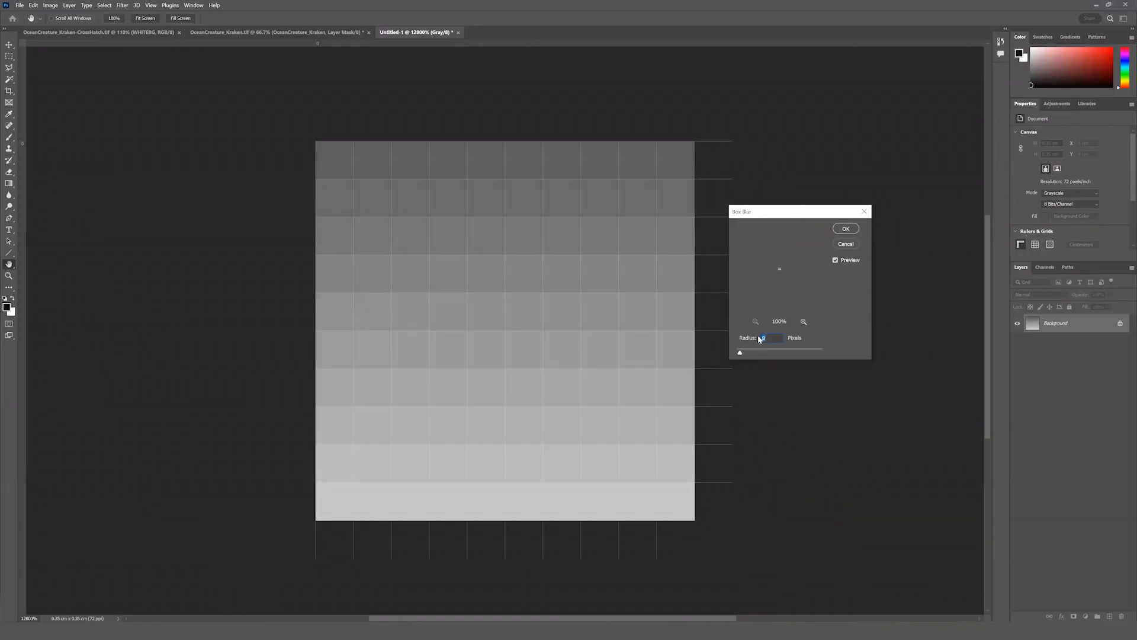
key(Down)
key(Down)
key(Down)
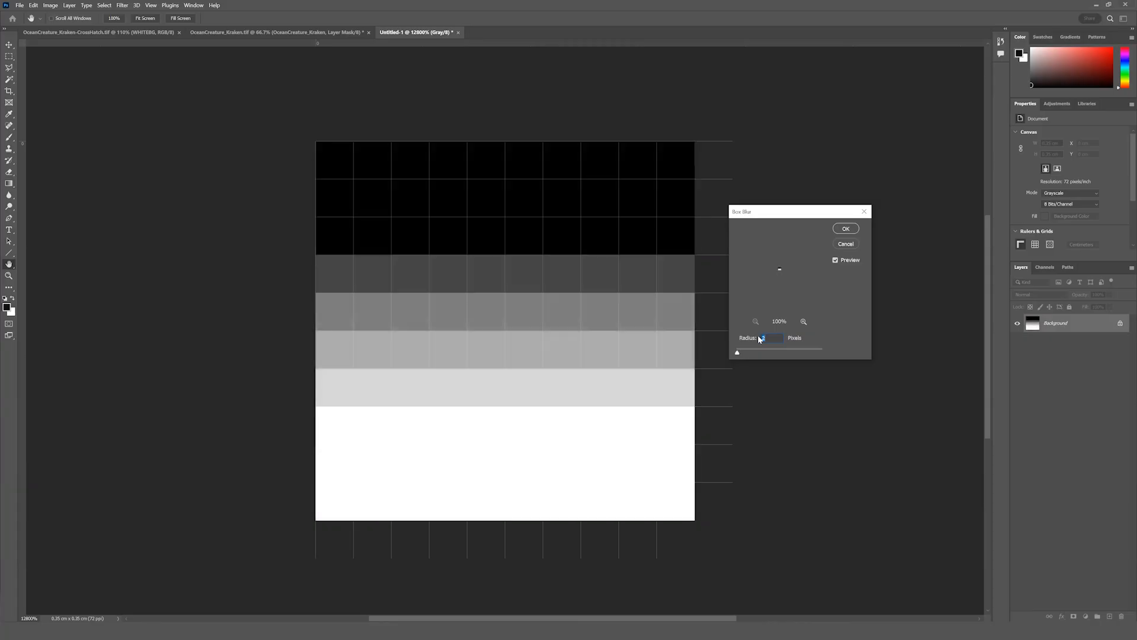
key(Up)
click(845, 230)
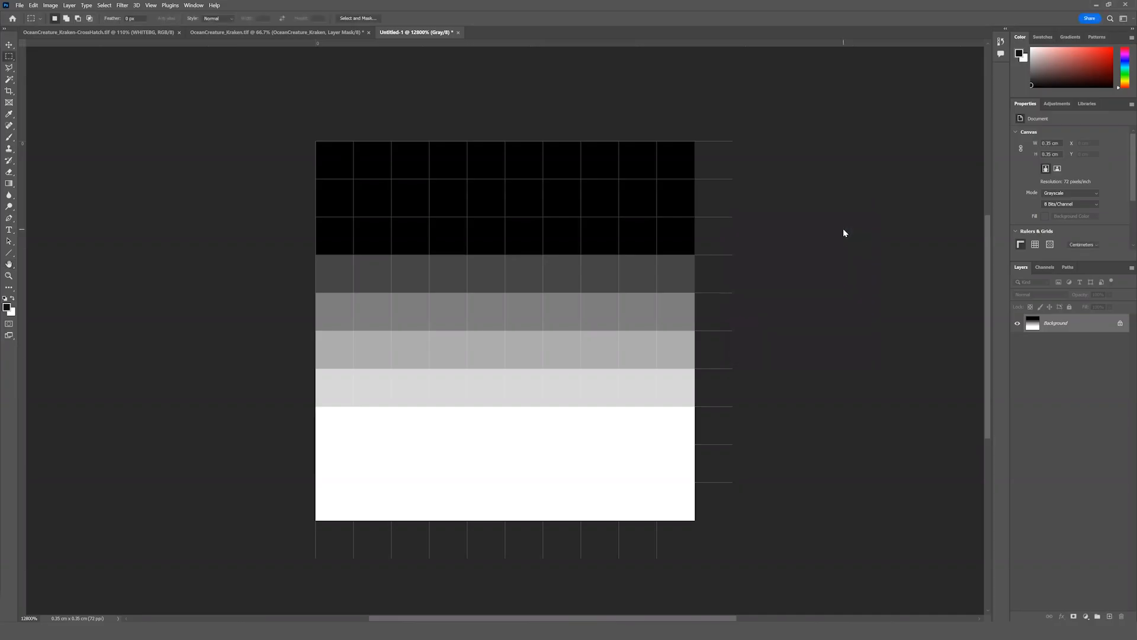
Define the blurred tile as a pattern, keeping the suggested name Pattern 6.
click(34, 5)
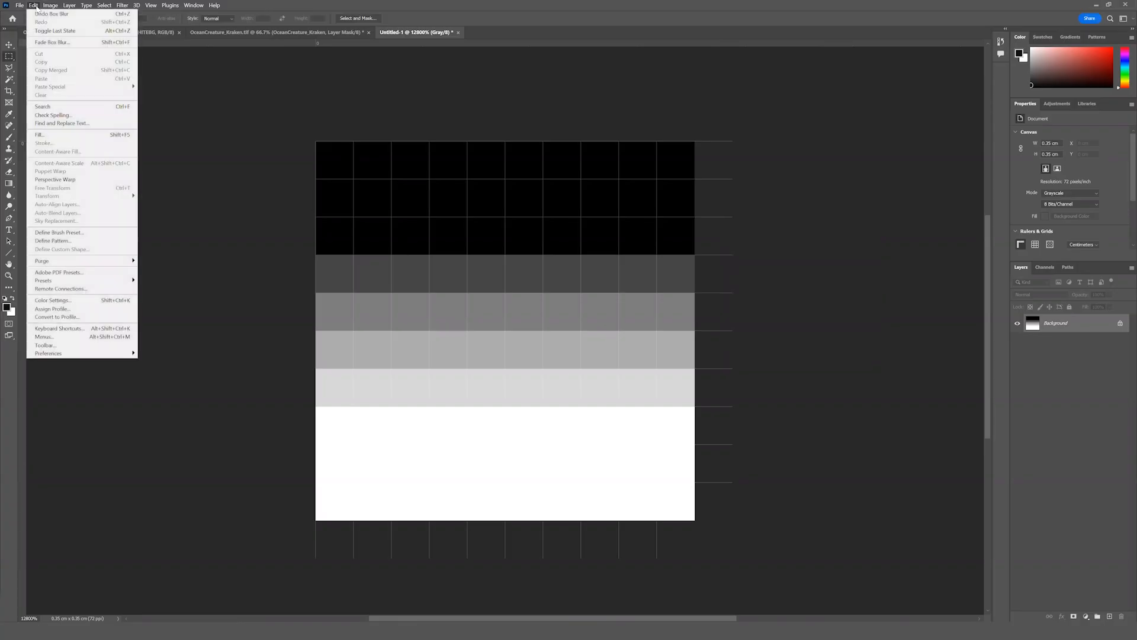
click(66, 241)
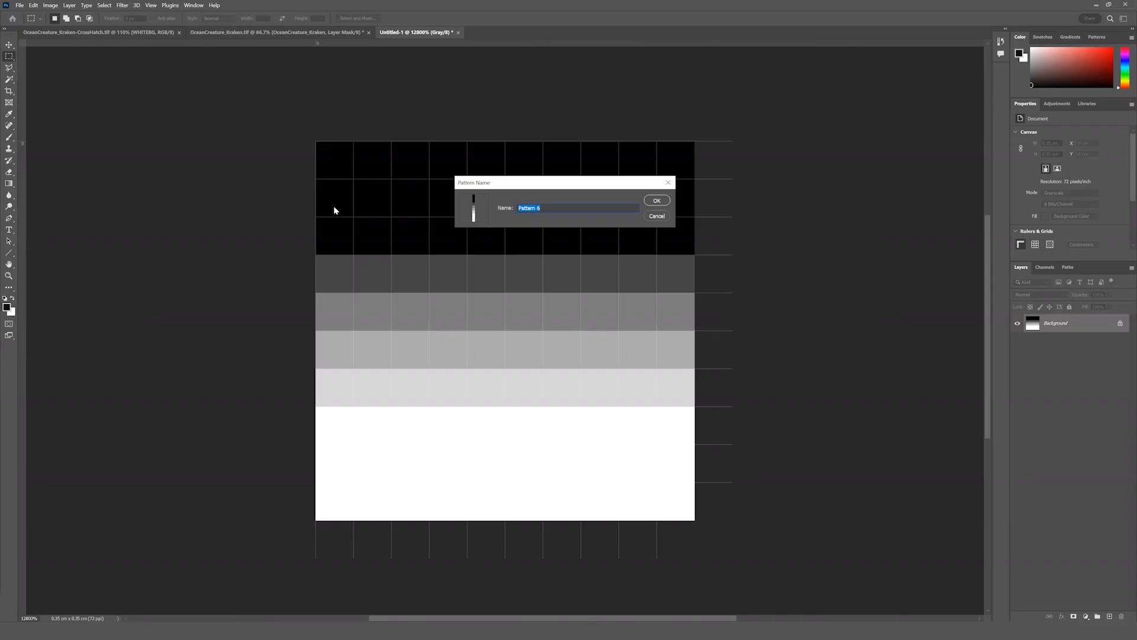
click(656, 201)
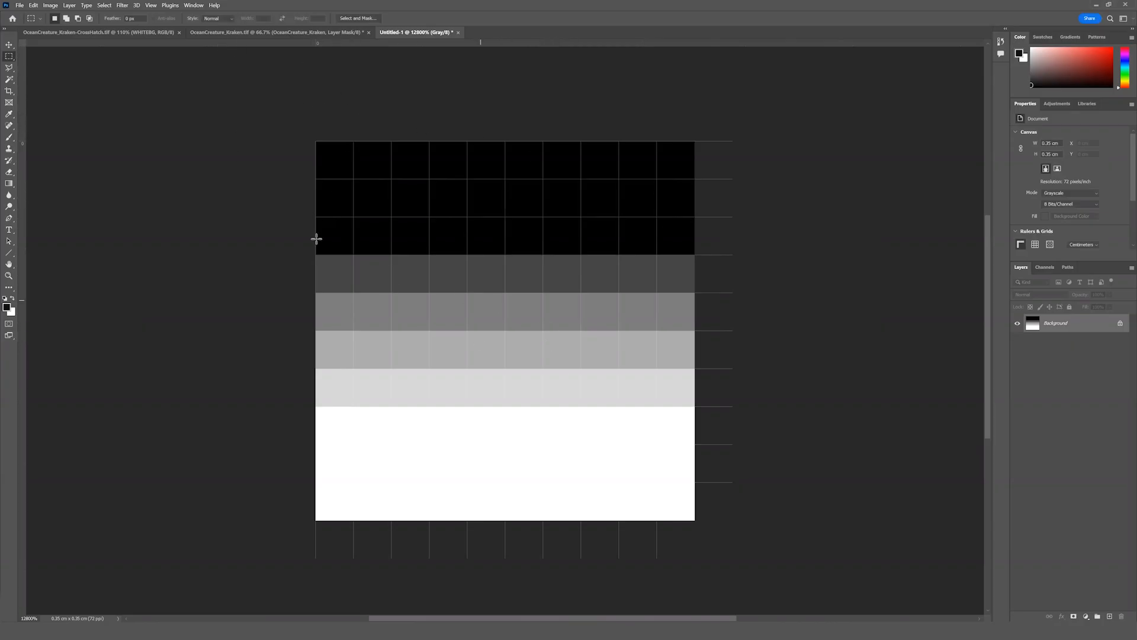
Create a new 6000 × 6000 pixel Grayscale document at 300 pixels/inch with a white background.
click(21, 5)
click(29, 14)
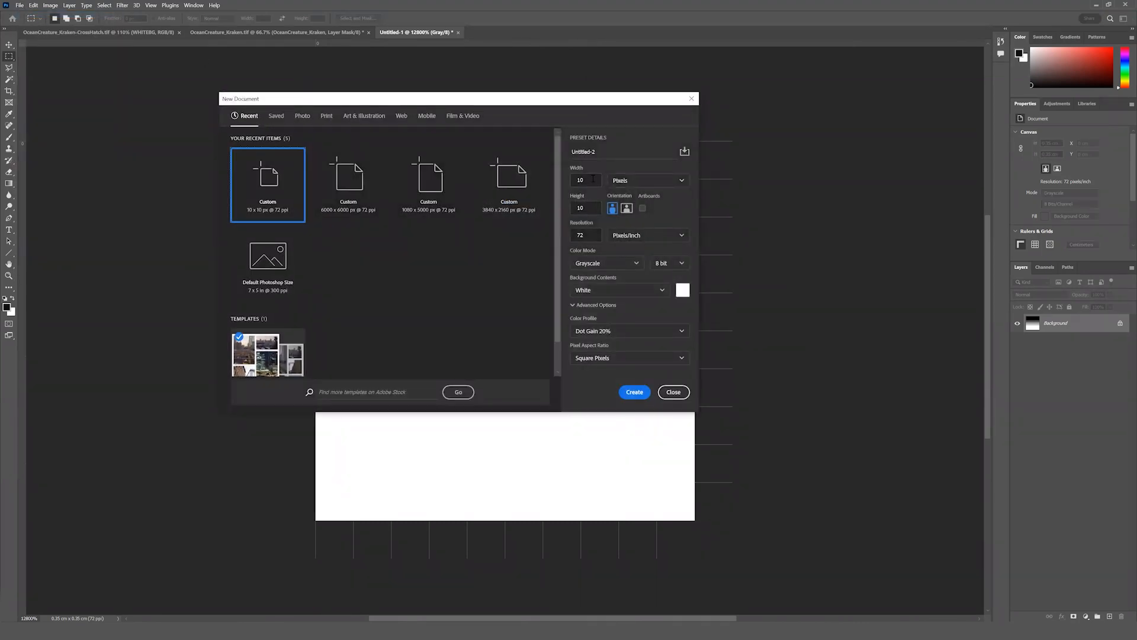
drag(592, 178, 573, 179)
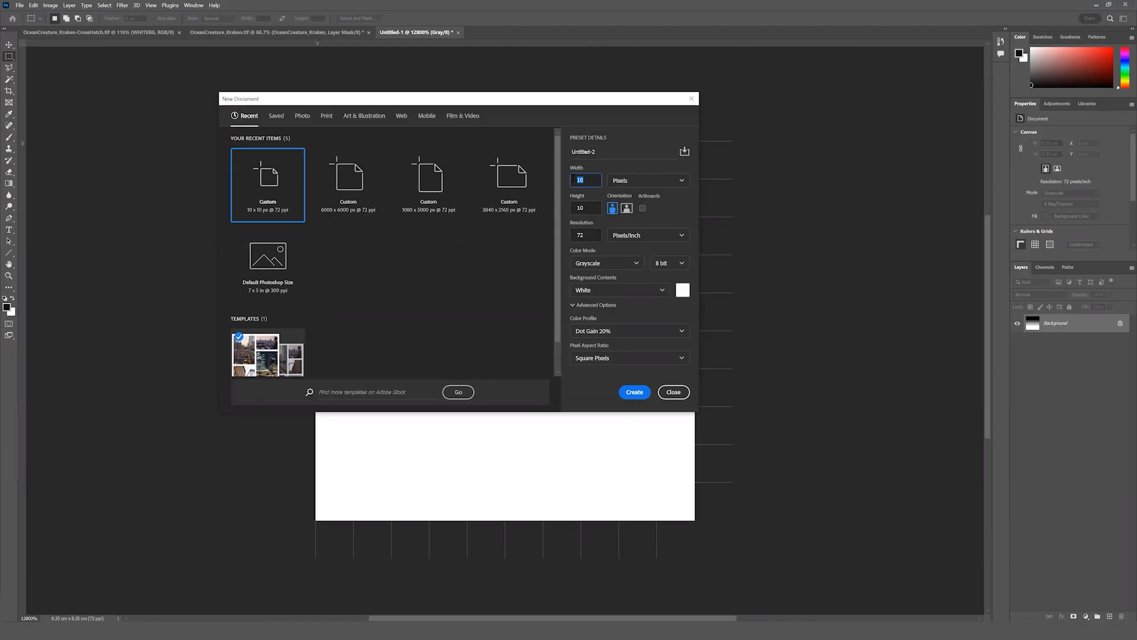
text(6000)
key(Tab)
key(Tab)
text(6000)
key(Tab)
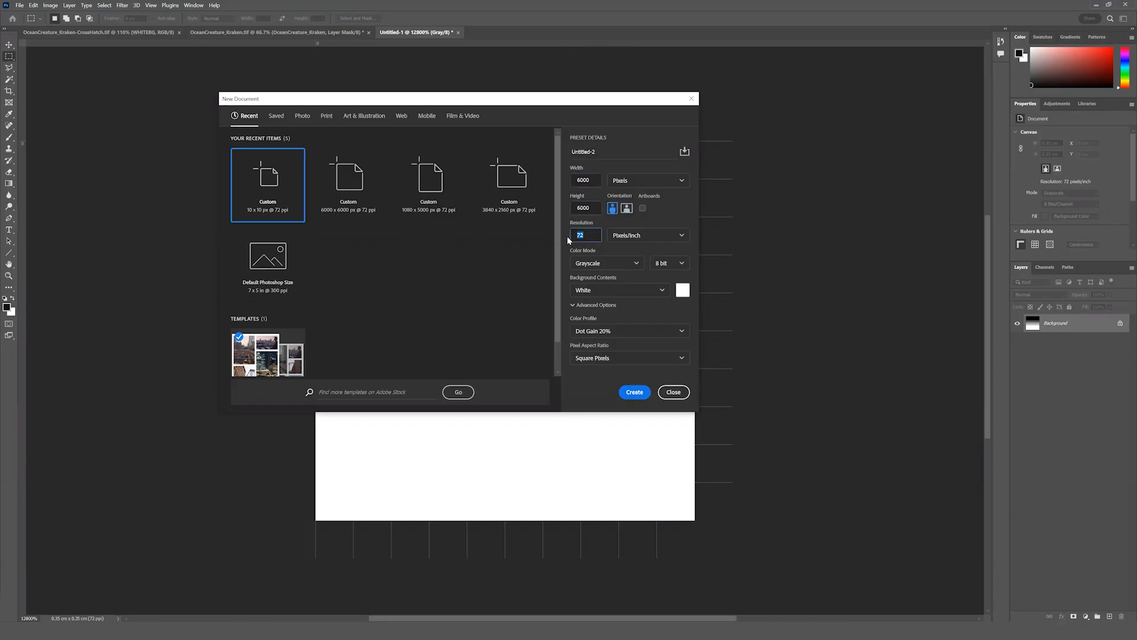
text(300)
click(632, 394)
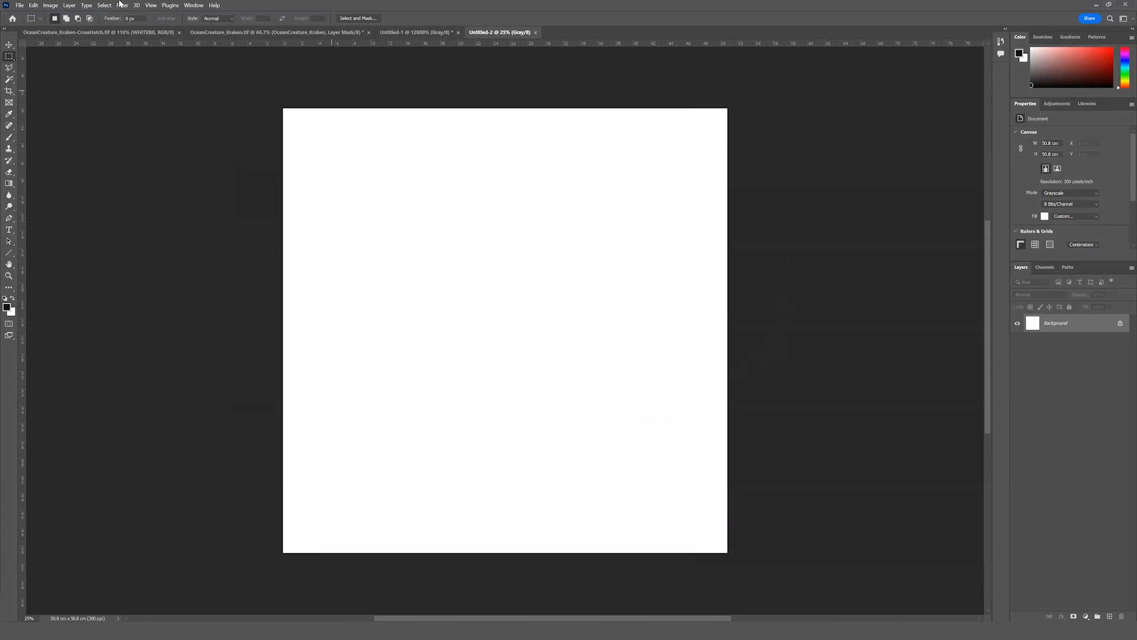
Fill the whole canvas with the newly defined line pattern in Normal mode at 100% opacity.
click(33, 6)
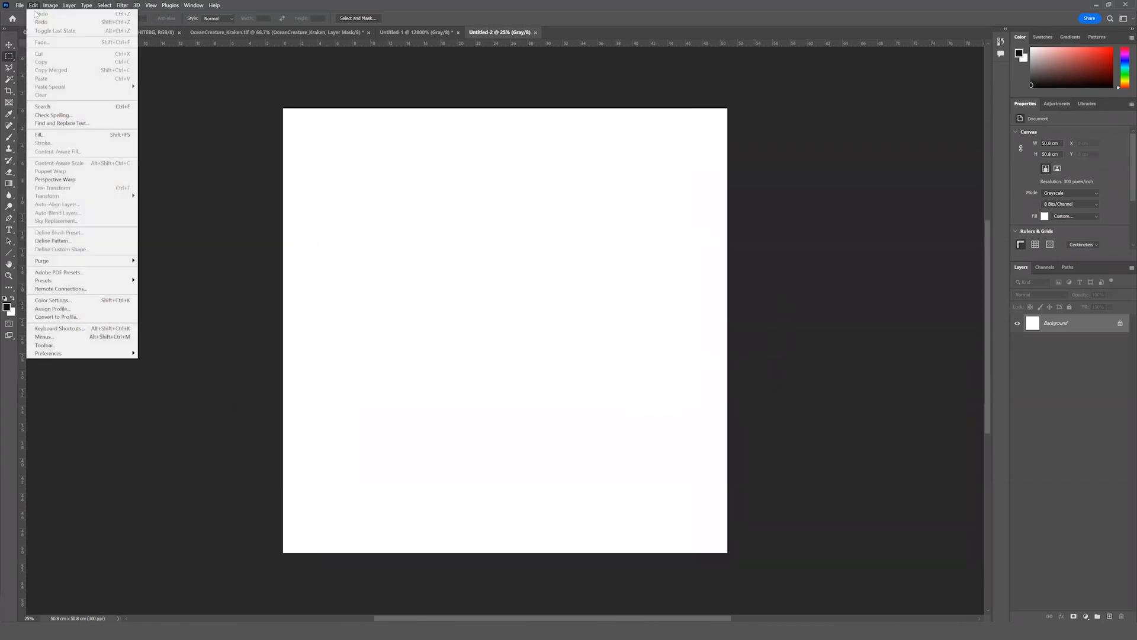
click(78, 135)
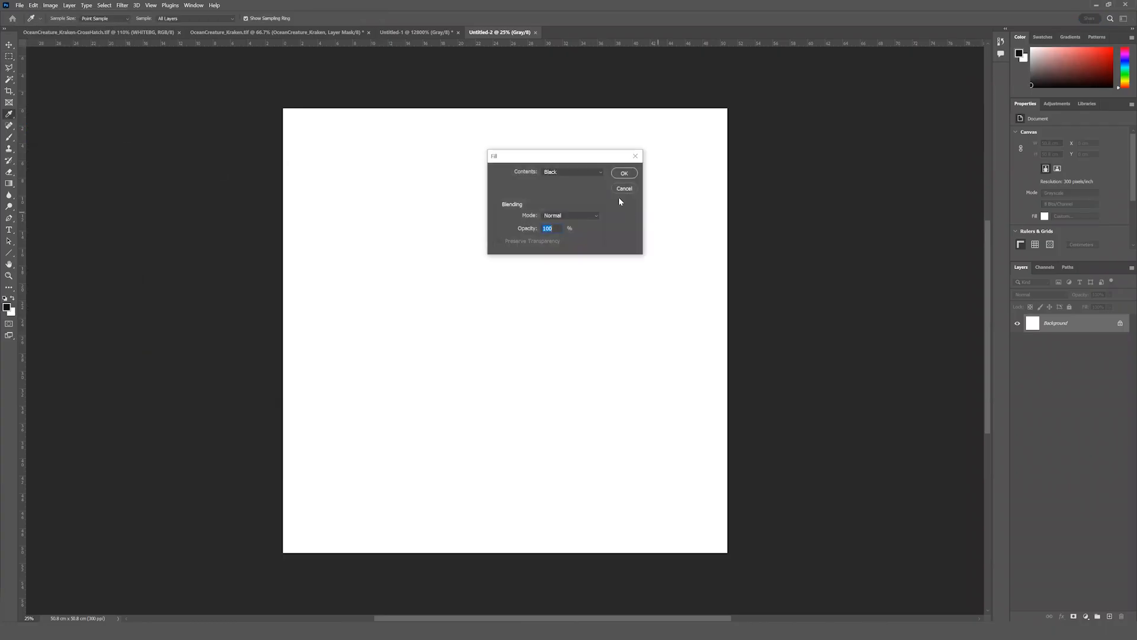
drag(551, 155, 522, 166)
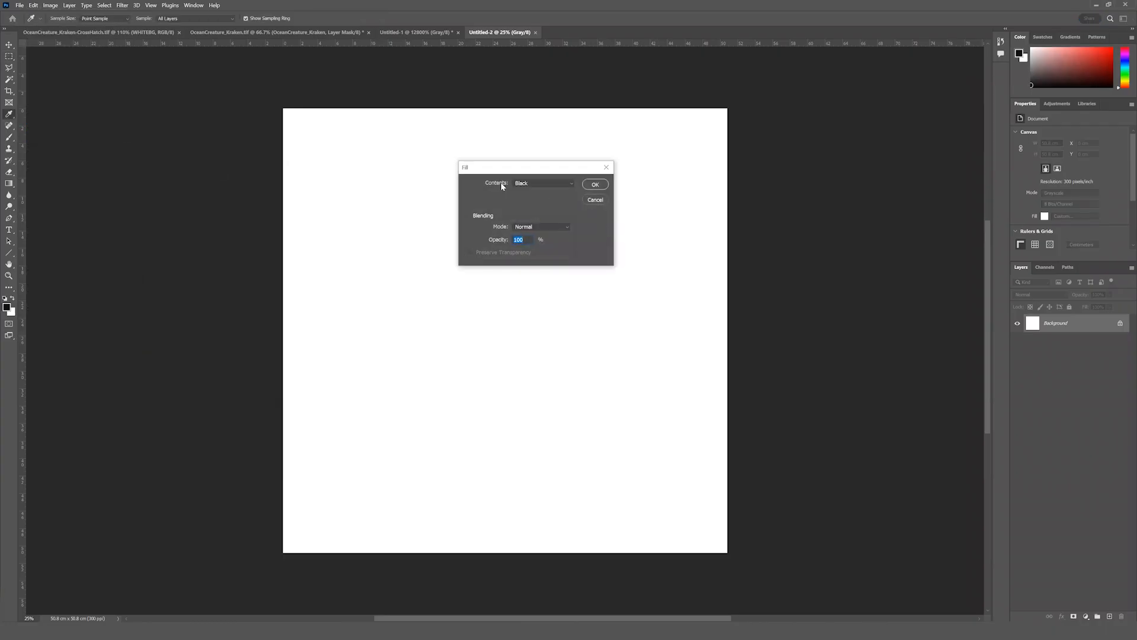
click(552, 185)
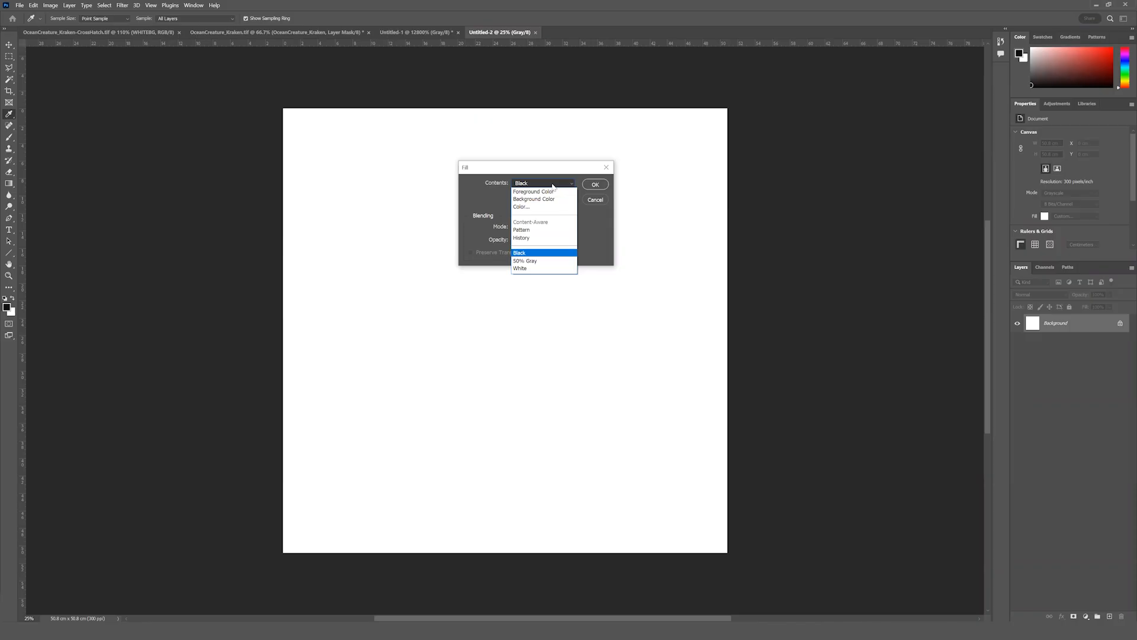
click(537, 230)
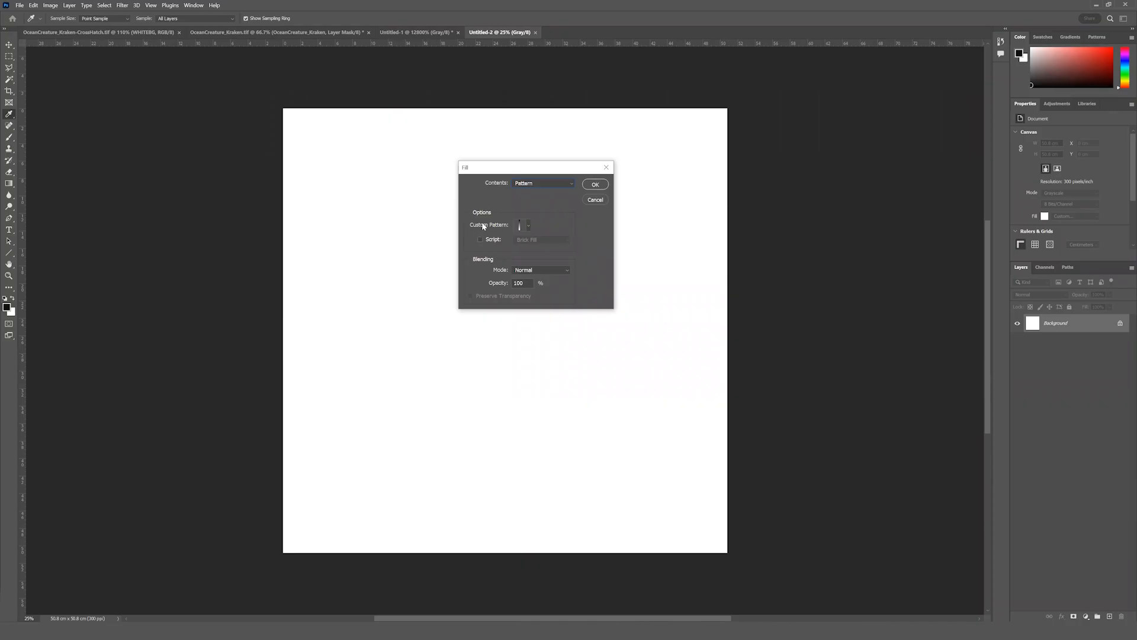
click(529, 226)
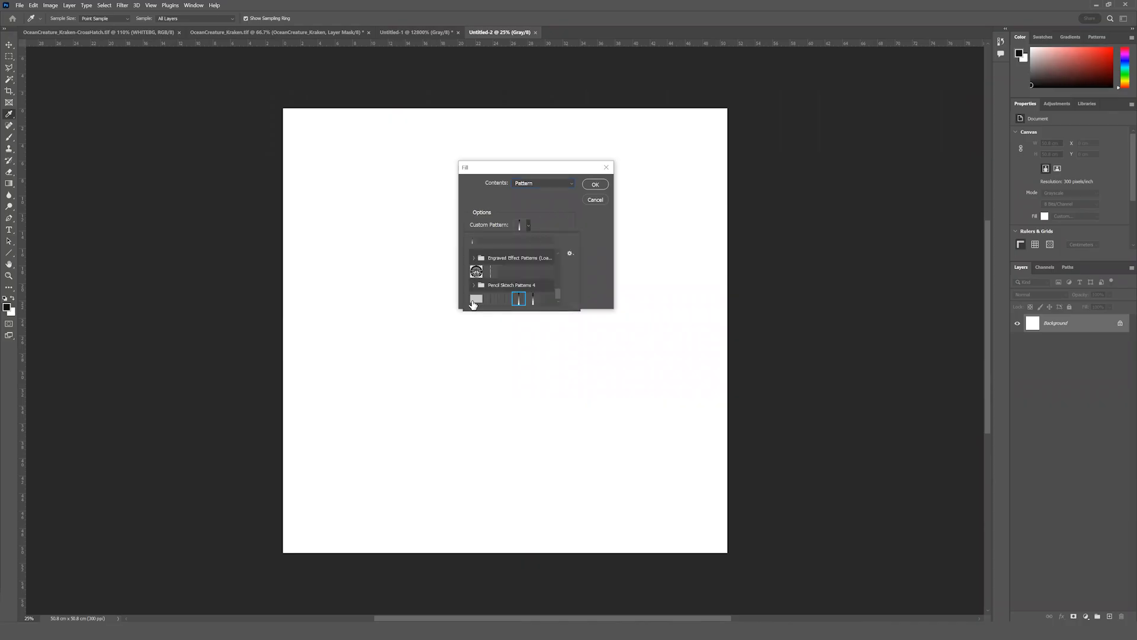
click(533, 300)
click(594, 185)
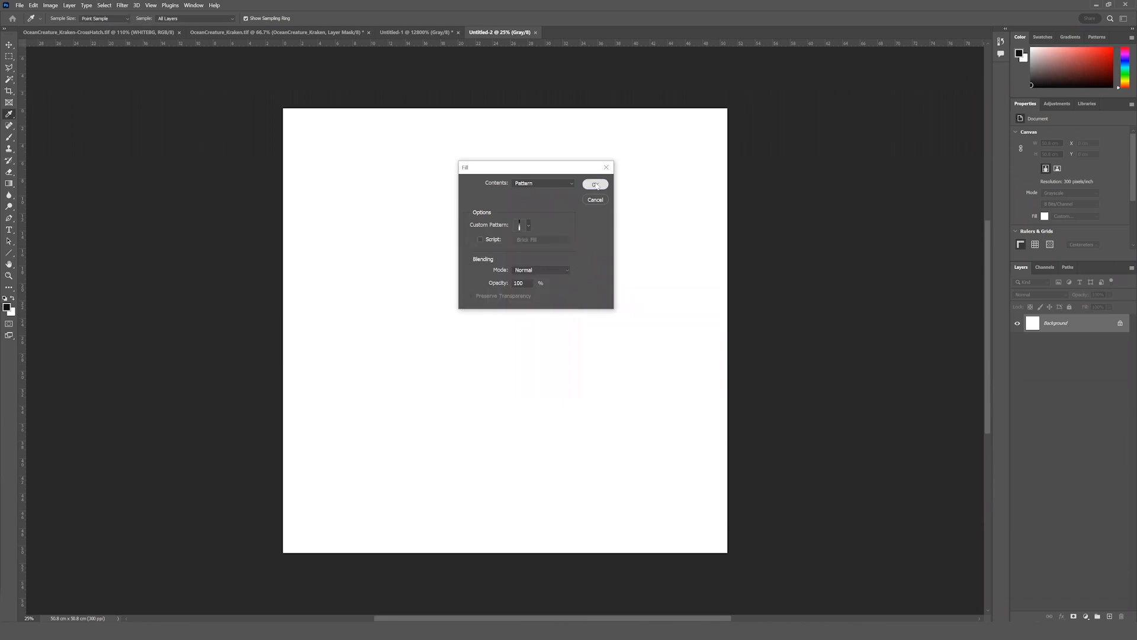
click(595, 183)
key(m)
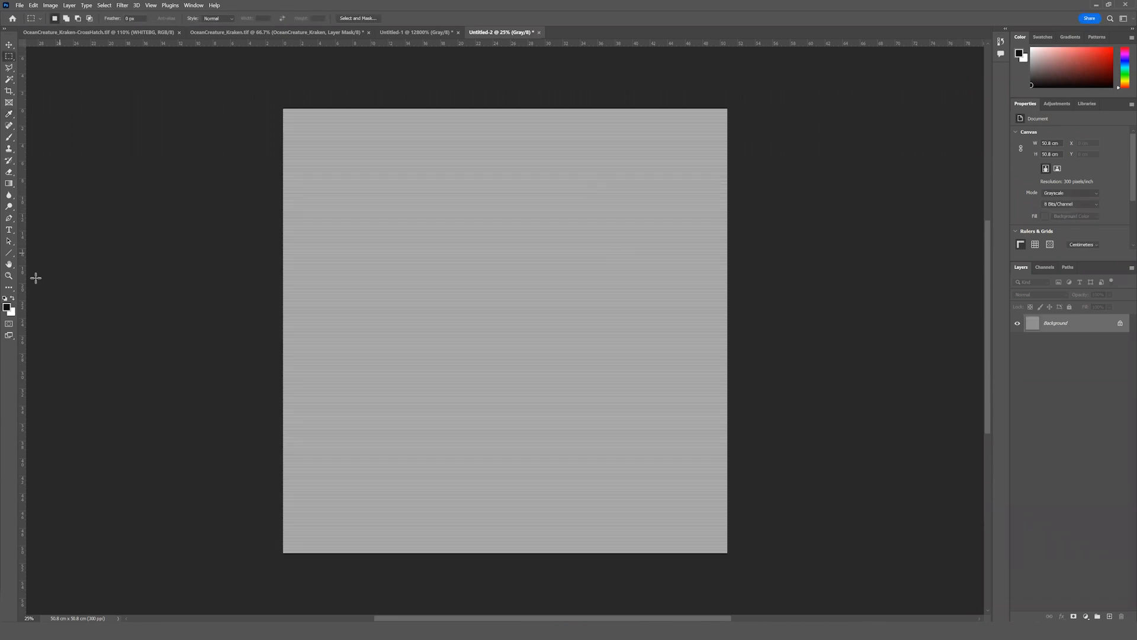
Inspect the repeated lines up close, compare them with the source tile, and fit the line document to the screen.
click(12, 278)
drag(488, 256, 541, 272)
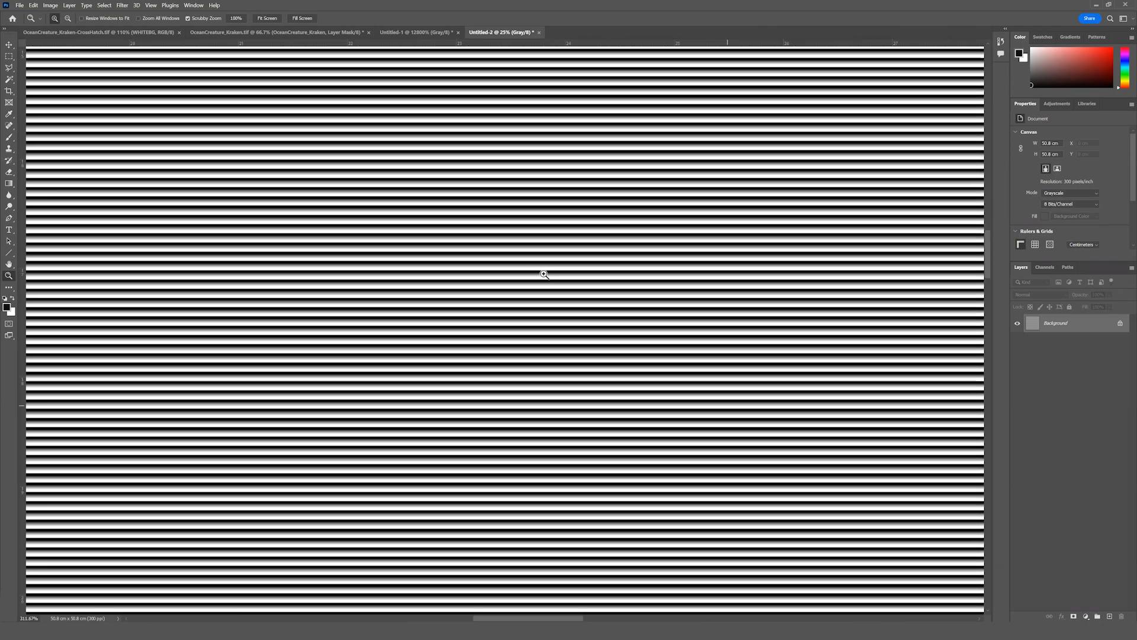
click(415, 32)
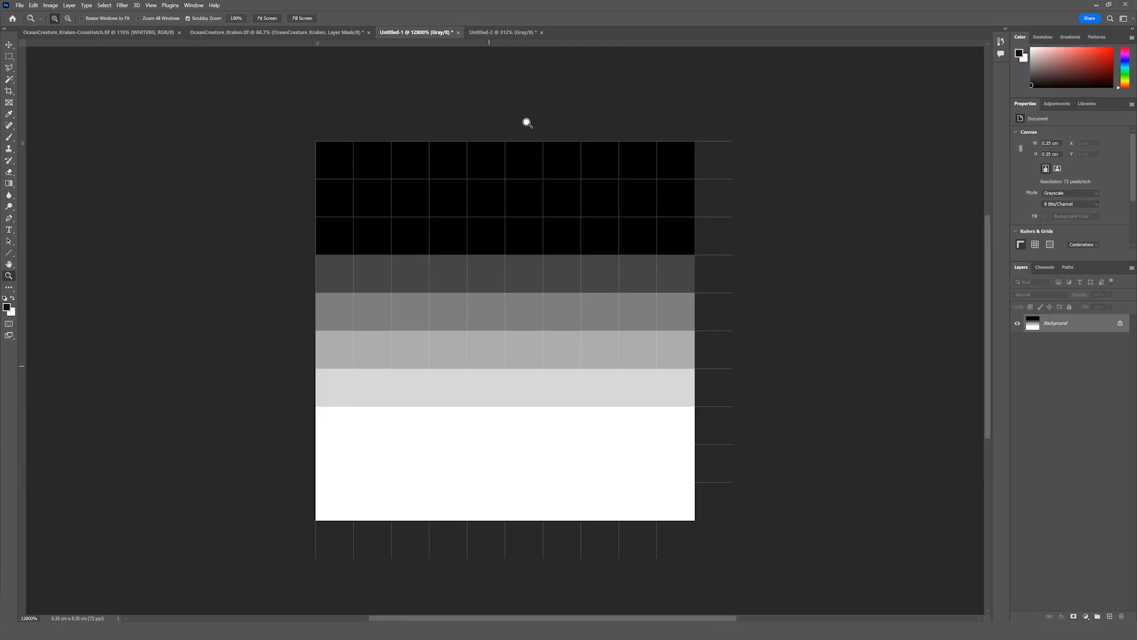
click(491, 32)
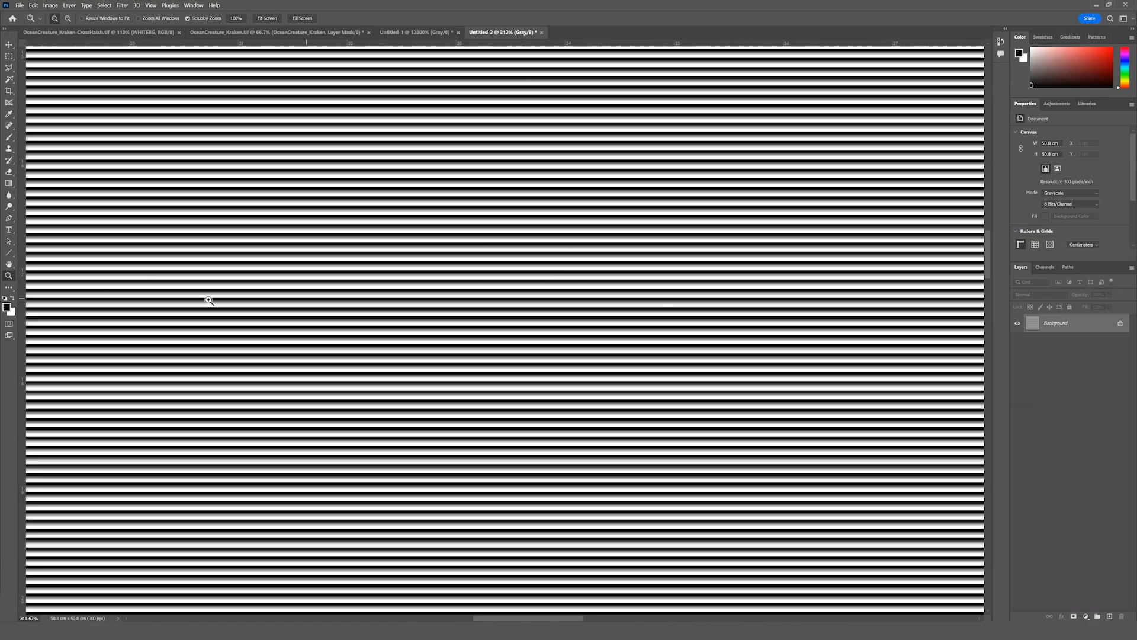
key(alt)
drag(561, 365, 559, 367)
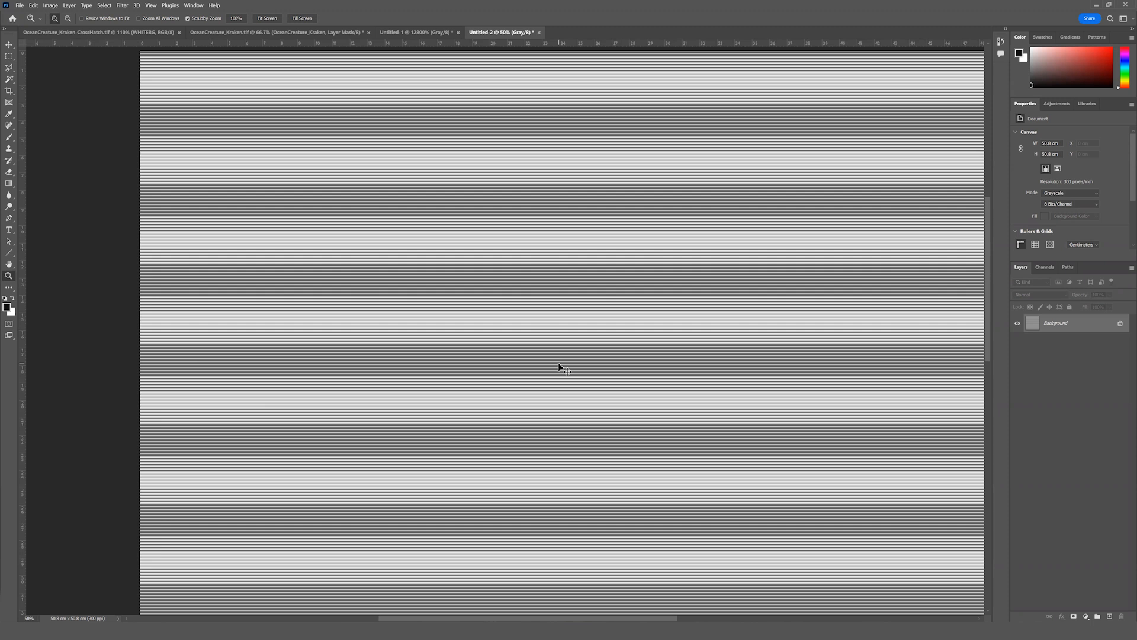
key(ctrl+0)
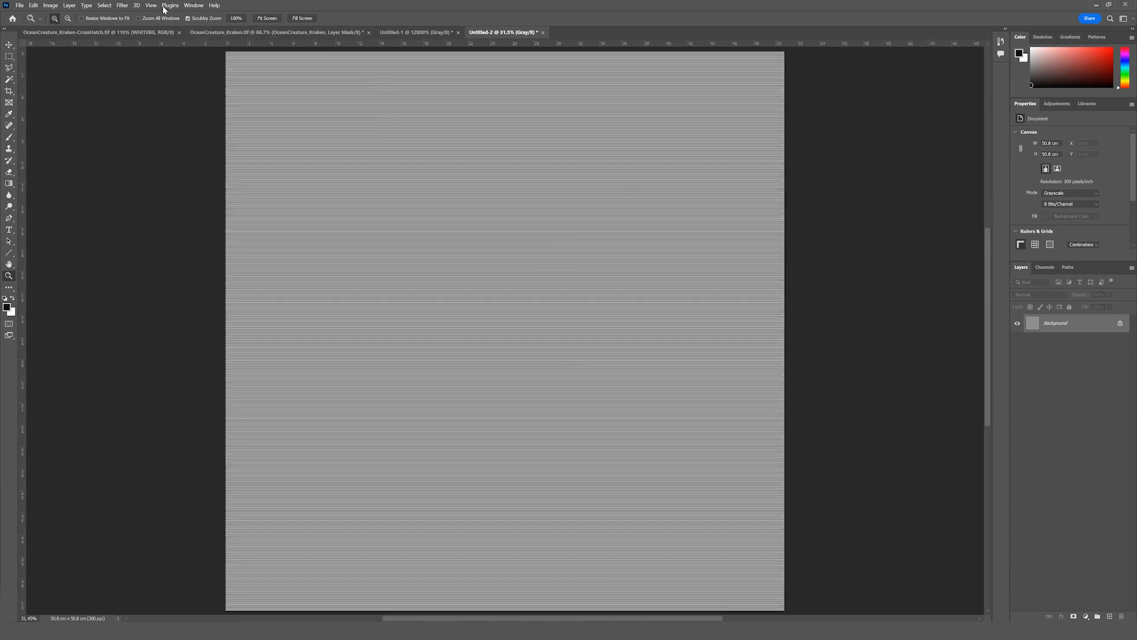
Distort the line pattern with a Sine Wave filter using 10 generators, wavelength 199–200, amplitude 5–6, 100% scale and Repeat Edge Pixels.
click(122, 6)
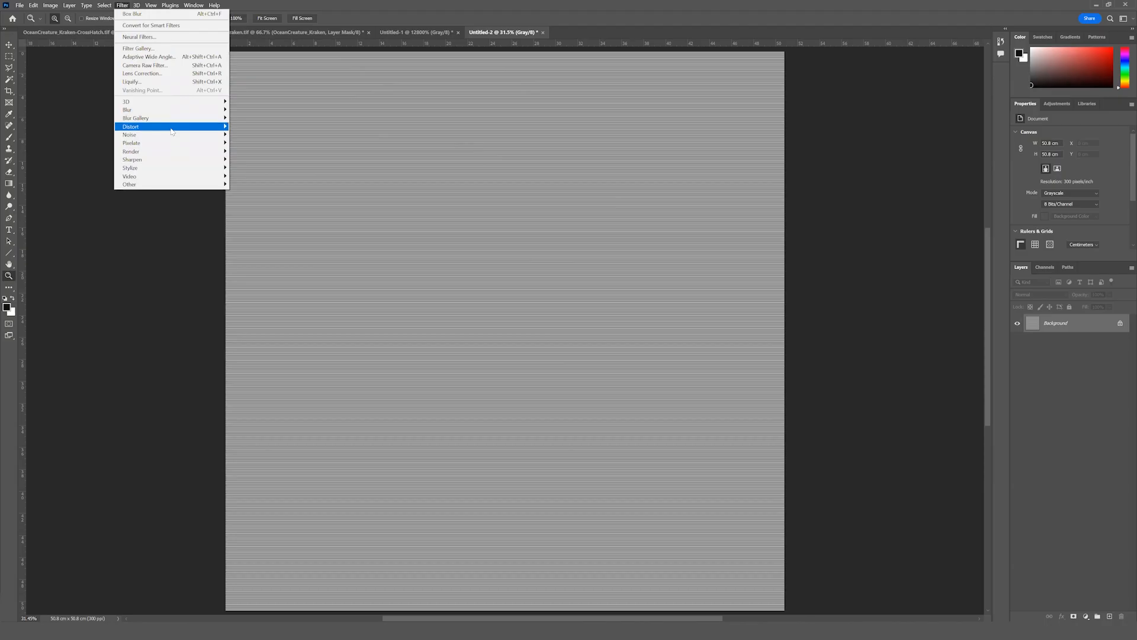
mouse_move(172, 131)
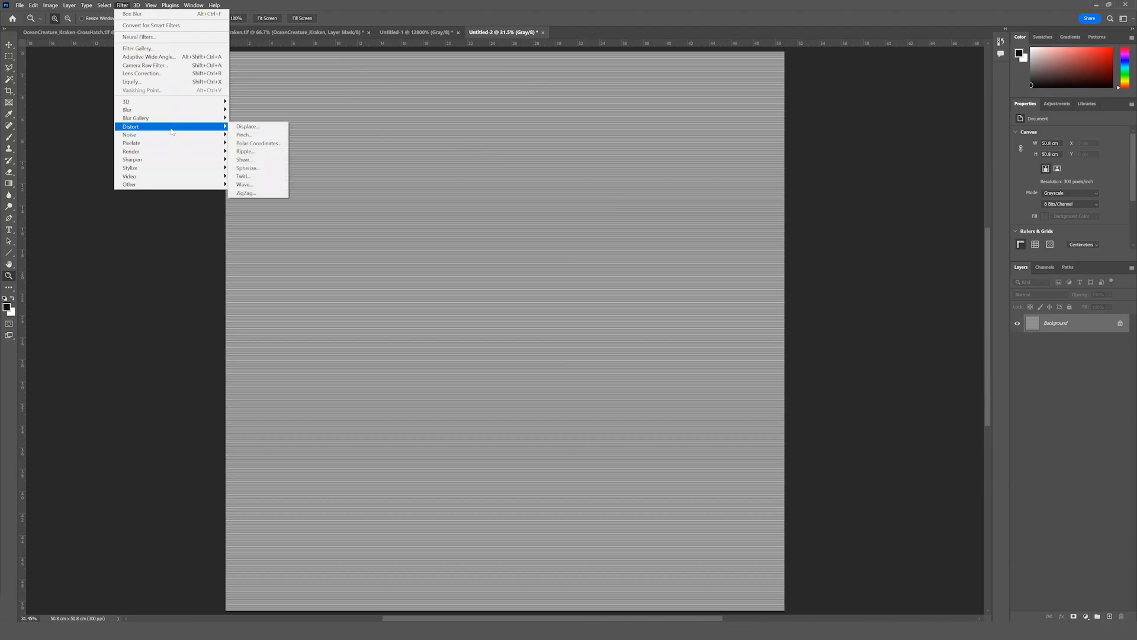
click(274, 185)
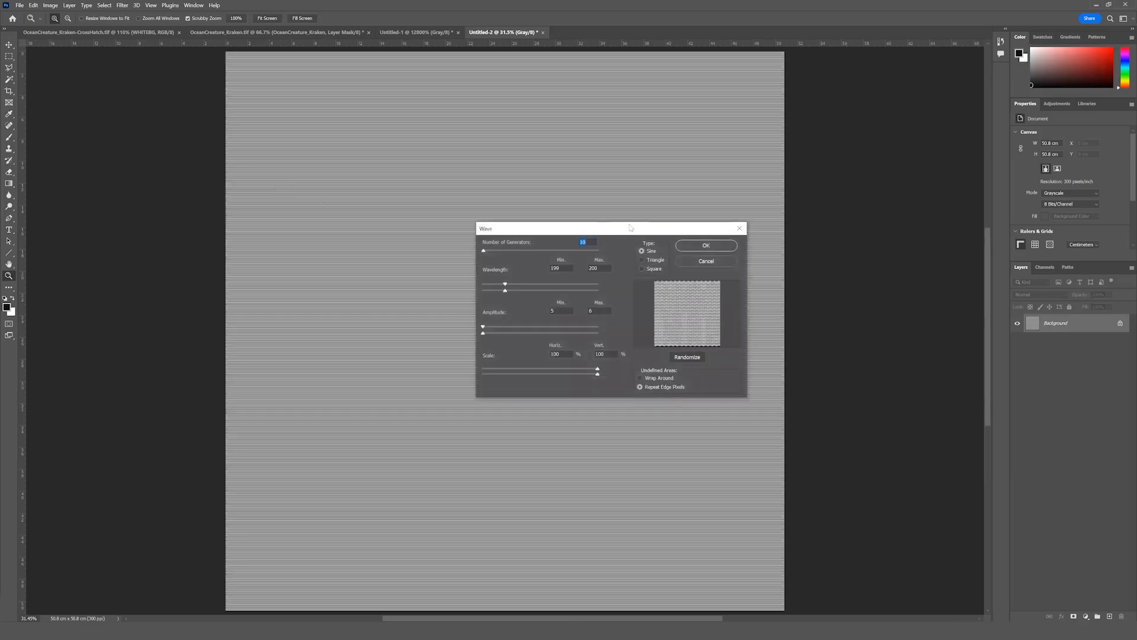
drag(632, 230, 621, 268)
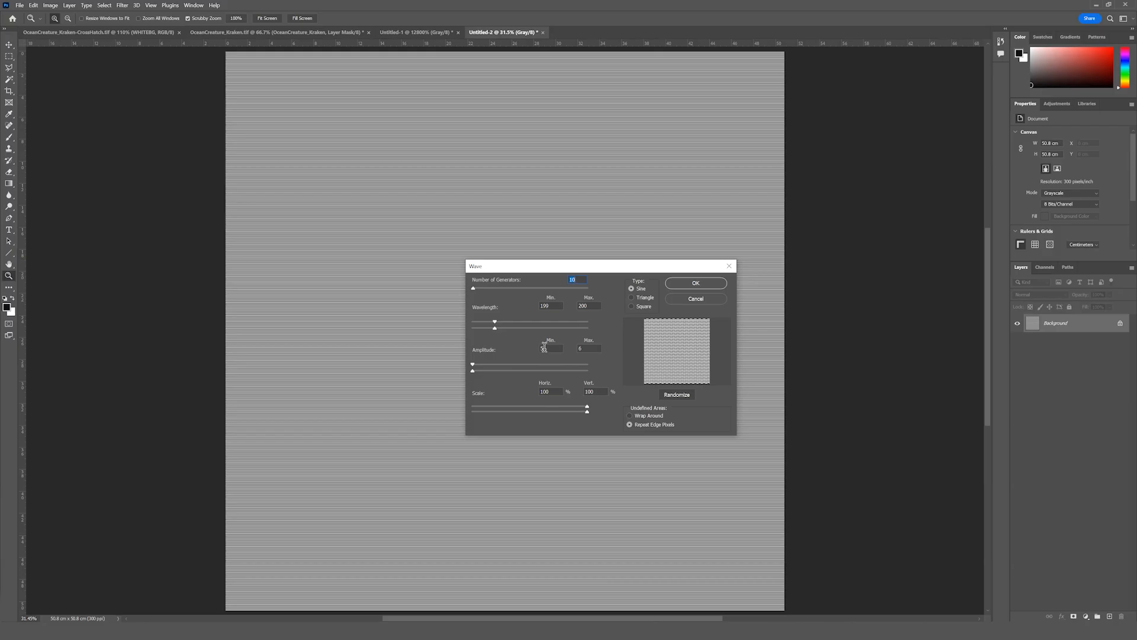
drag(474, 364, 491, 363)
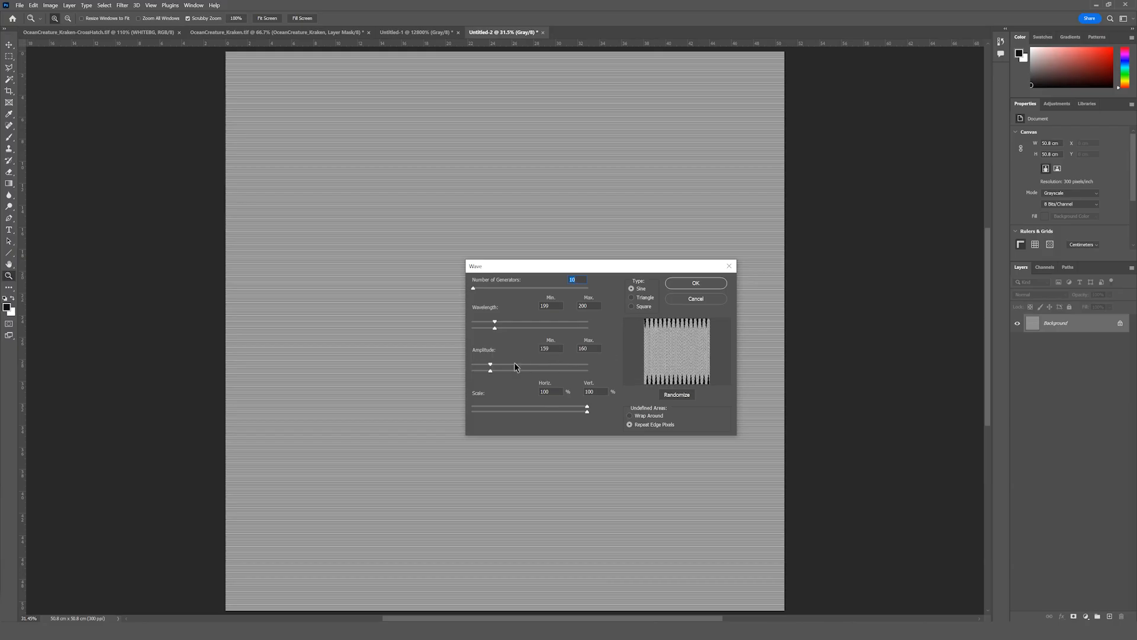
double_click(558, 347)
double_click(583, 347)
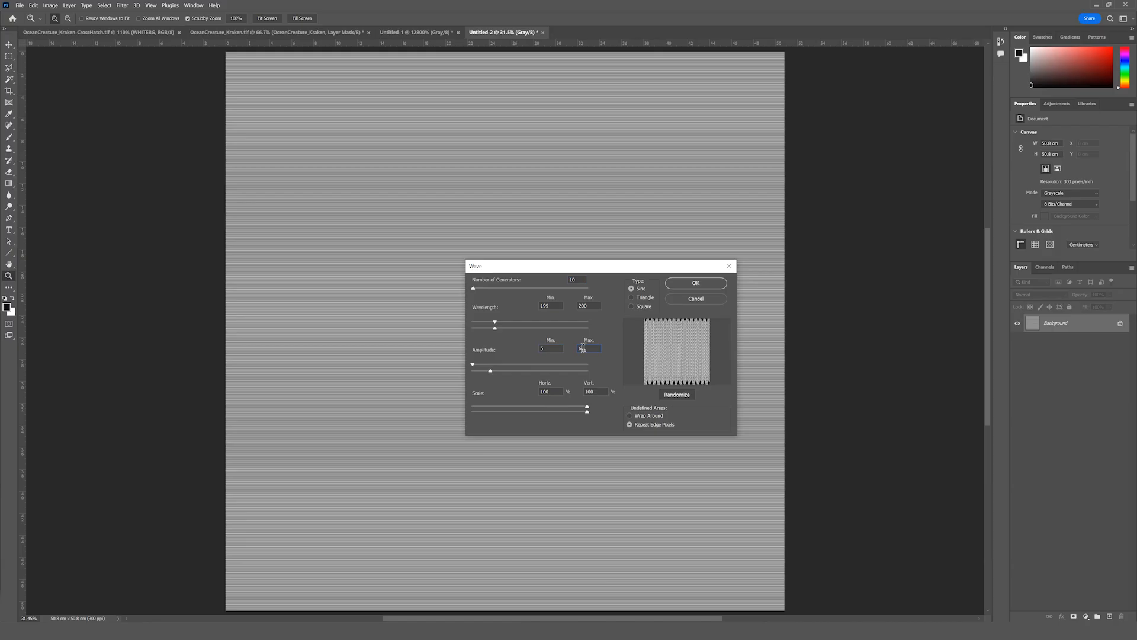
text(6)
key(Tab)
click(689, 284)
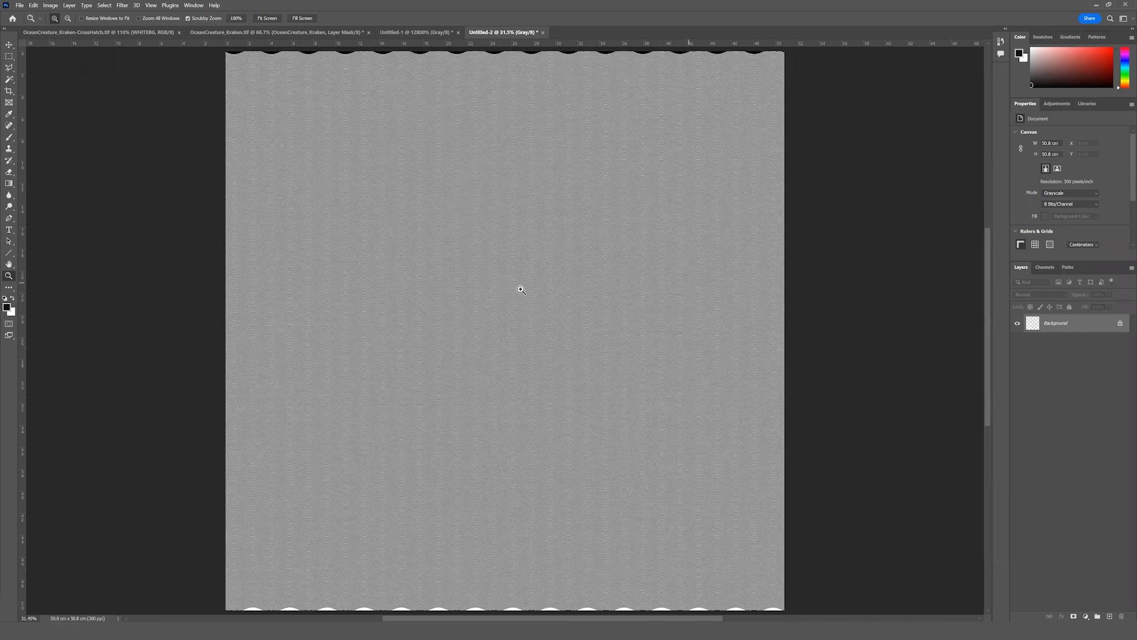
Check the wavy lines up close, copy the whole canvas to the clipboard, and clear the selection.
click(568, 300)
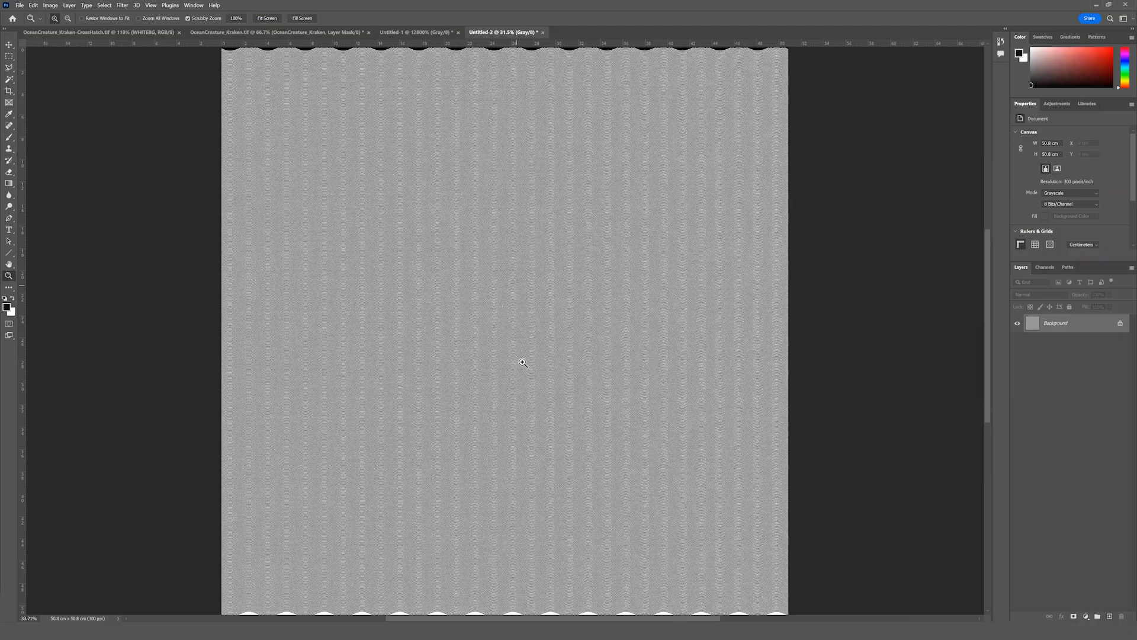
drag(524, 363, 971, 406)
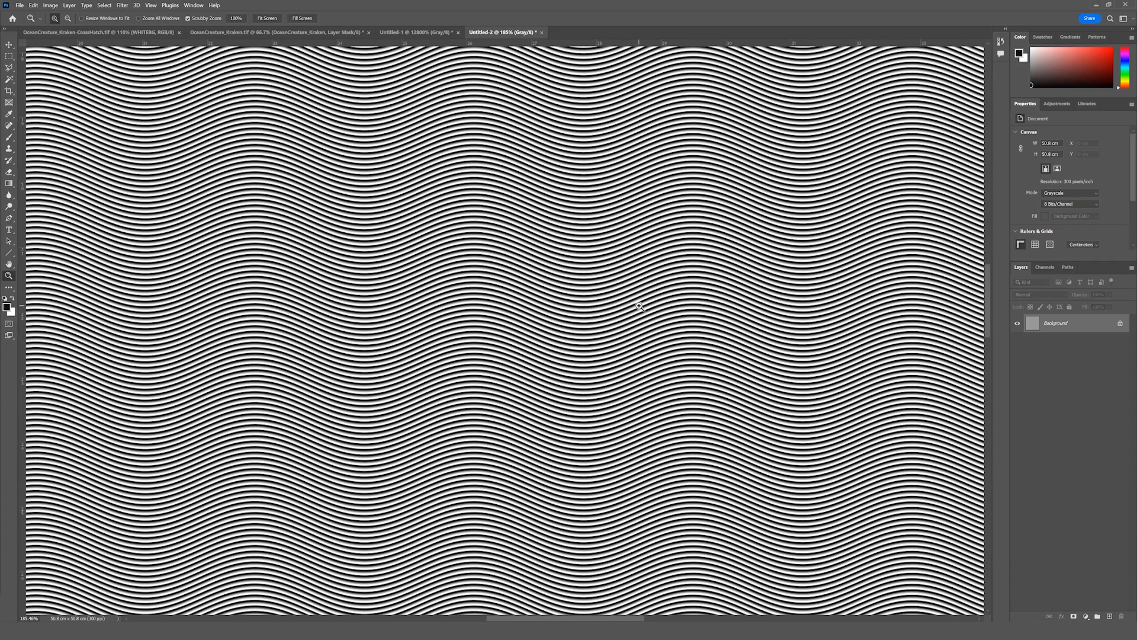
key(ctrl+0)
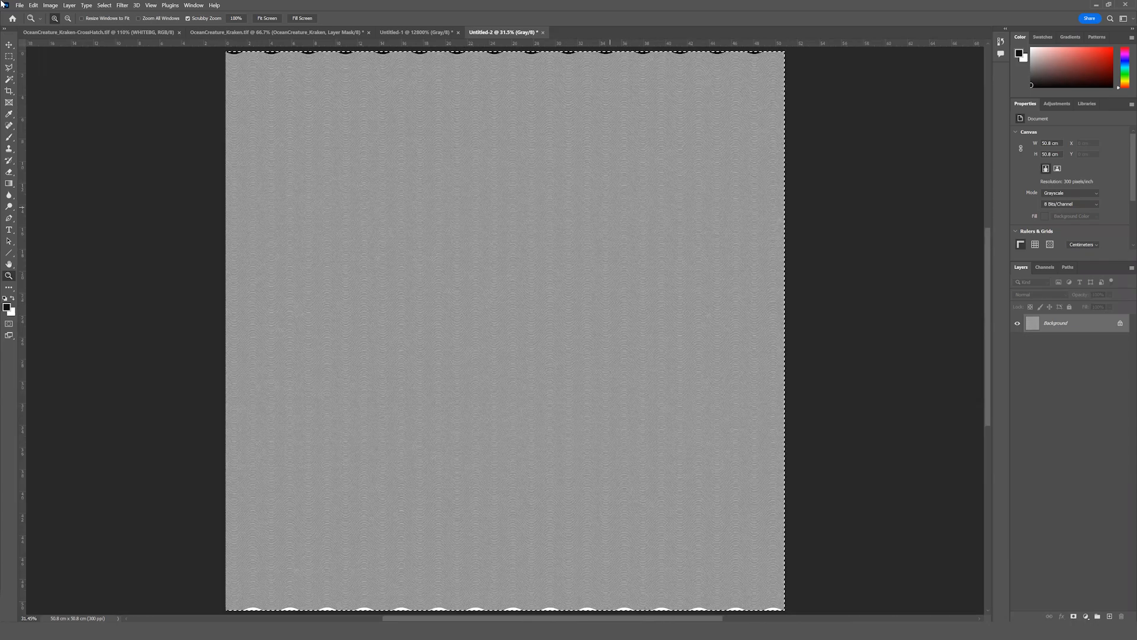
click(33, 6)
click(48, 62)
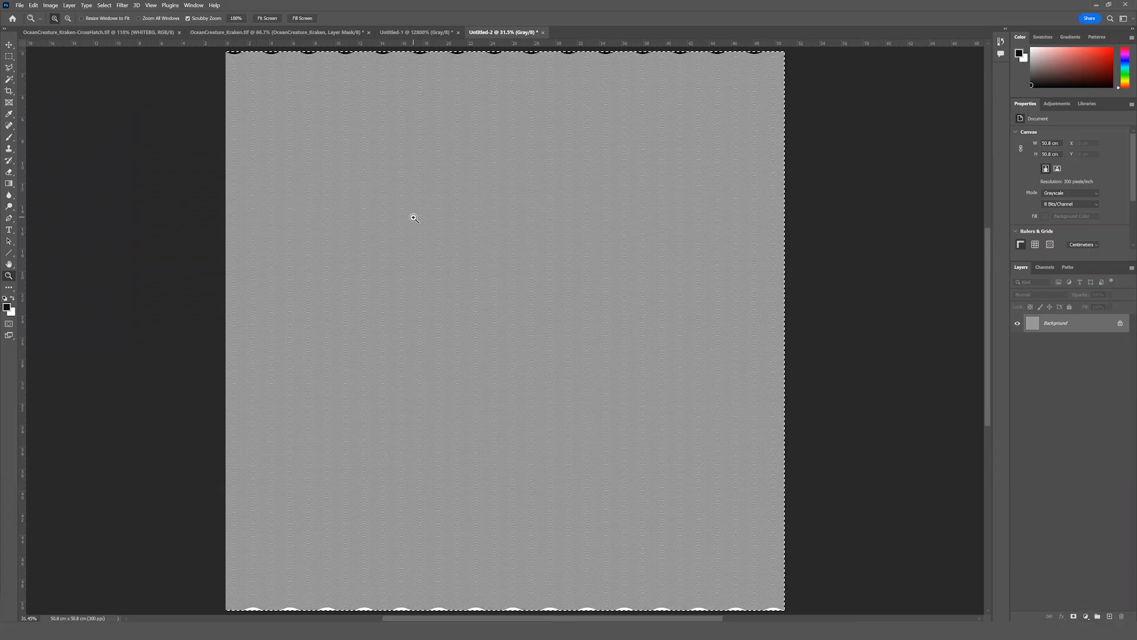
key(ctrl+d)
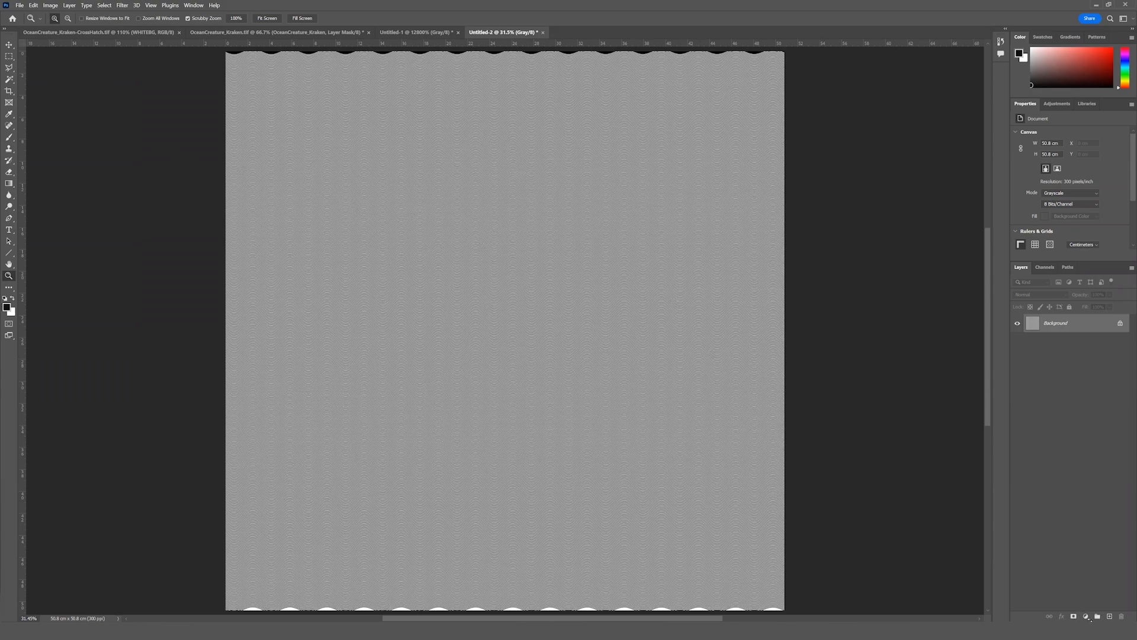
Add a Solid Color fill layer above the wavy lines in neutral gray with 50% brightness (808080).
click(1086, 616)
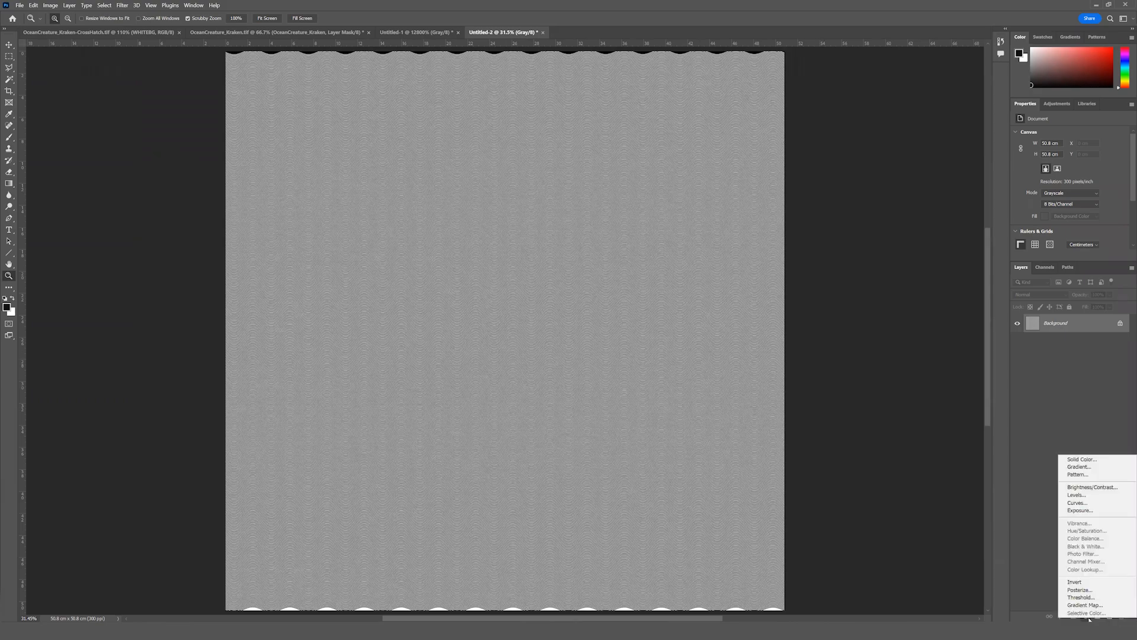
click(1083, 461)
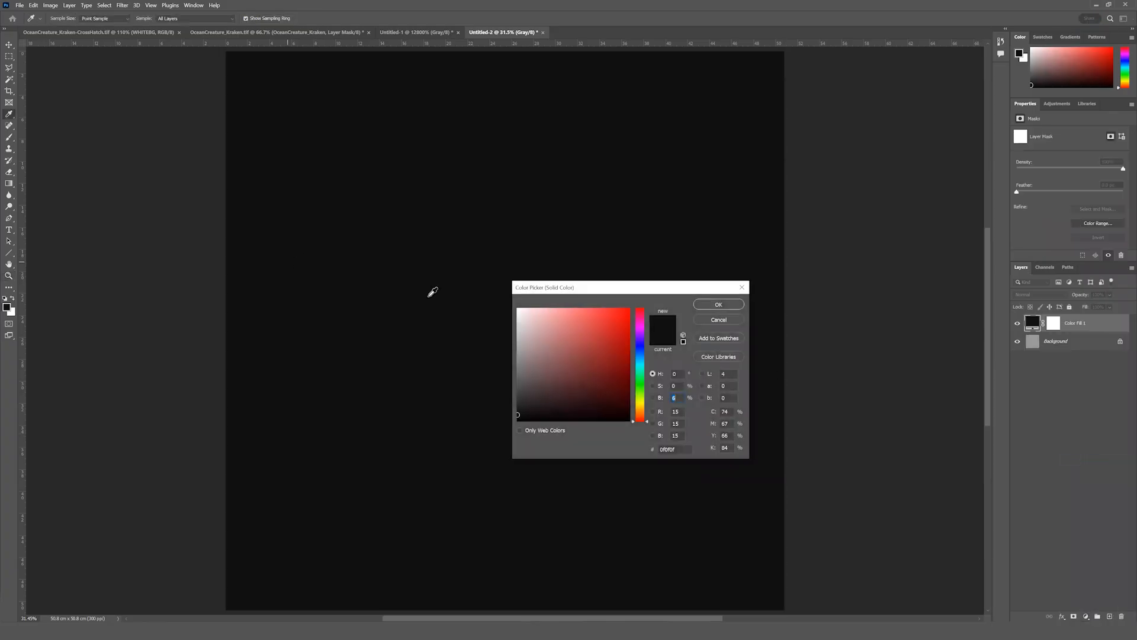
click(526, 368)
drag(509, 363, 490, 358)
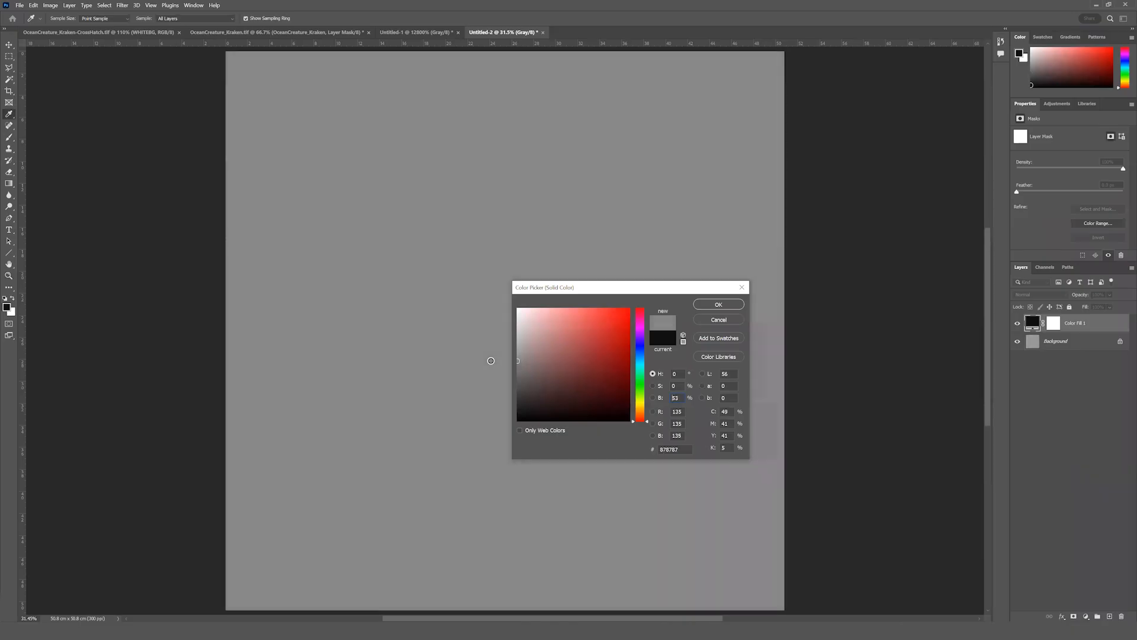
text(50)
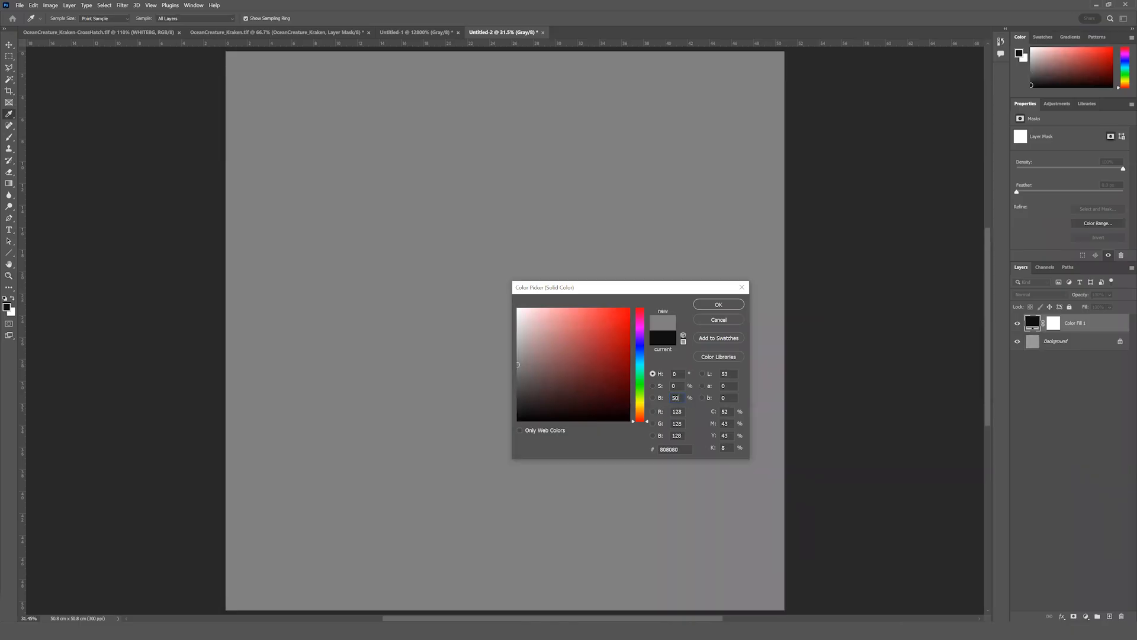
click(717, 306)
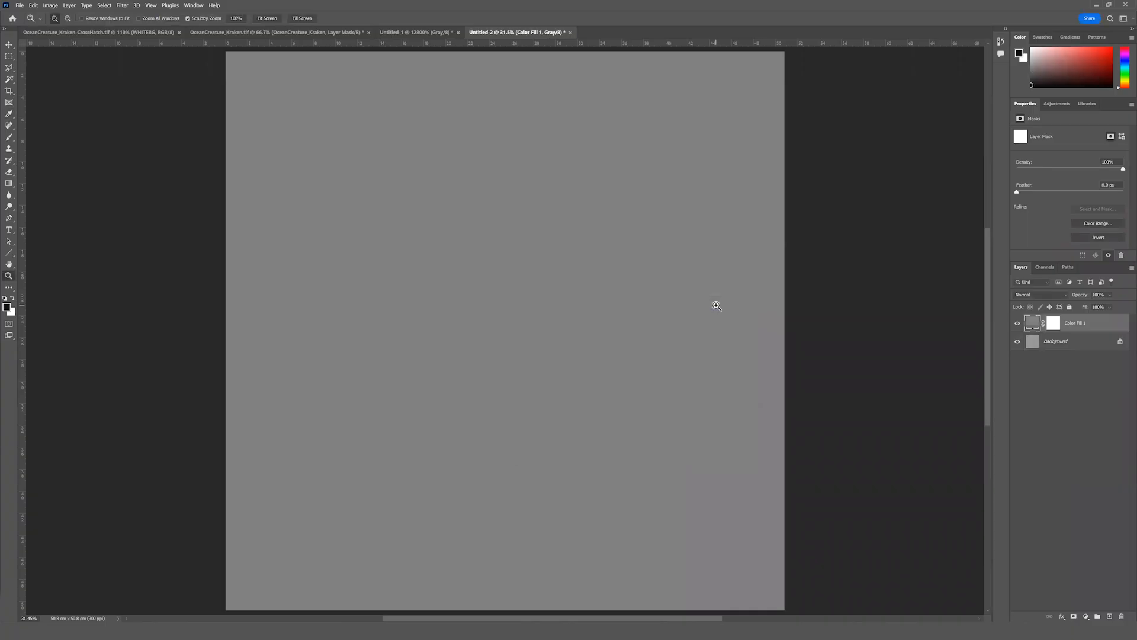
Display the gray fill layer's mask on the canvas and paste the copied wavy line pattern into it.
click(1055, 325)
alt+click(1056, 326)
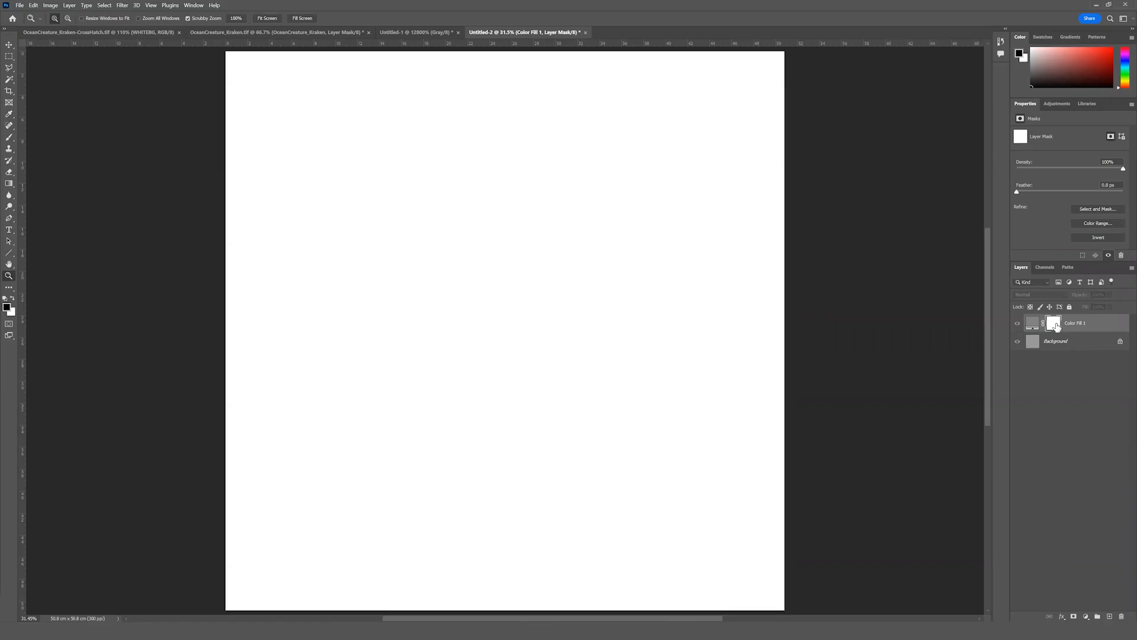
click(33, 5)
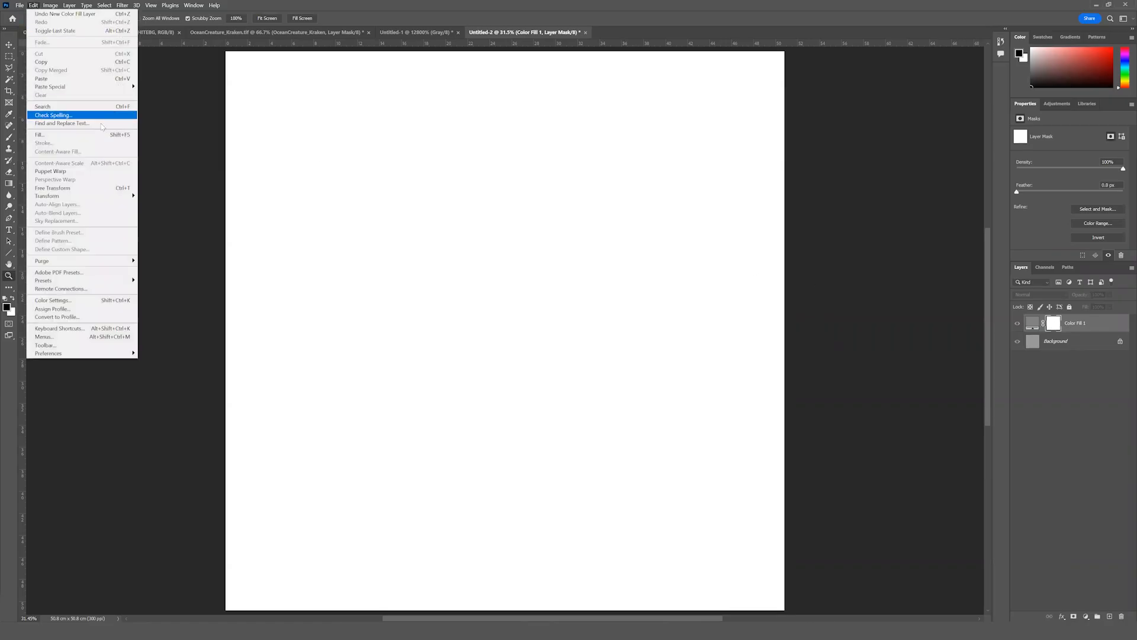
click(80, 79)
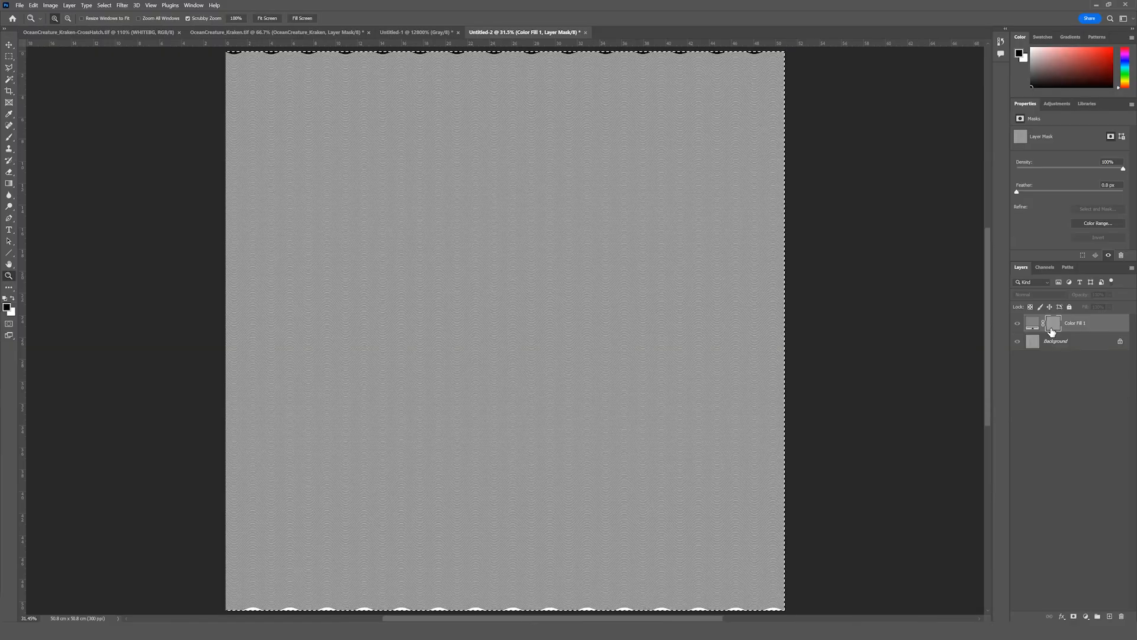
Rotate the wavy pattern inside the fill layer's mask 90° clockwise with Free Transform.
click(33, 6)
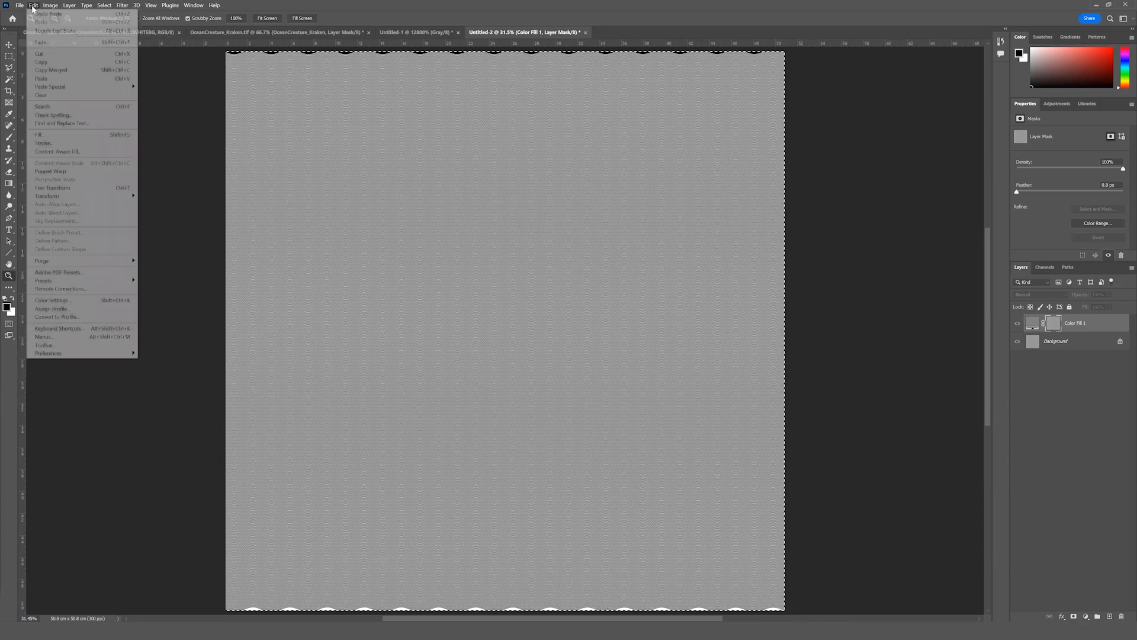
mouse_move(70, 200)
click(61, 188)
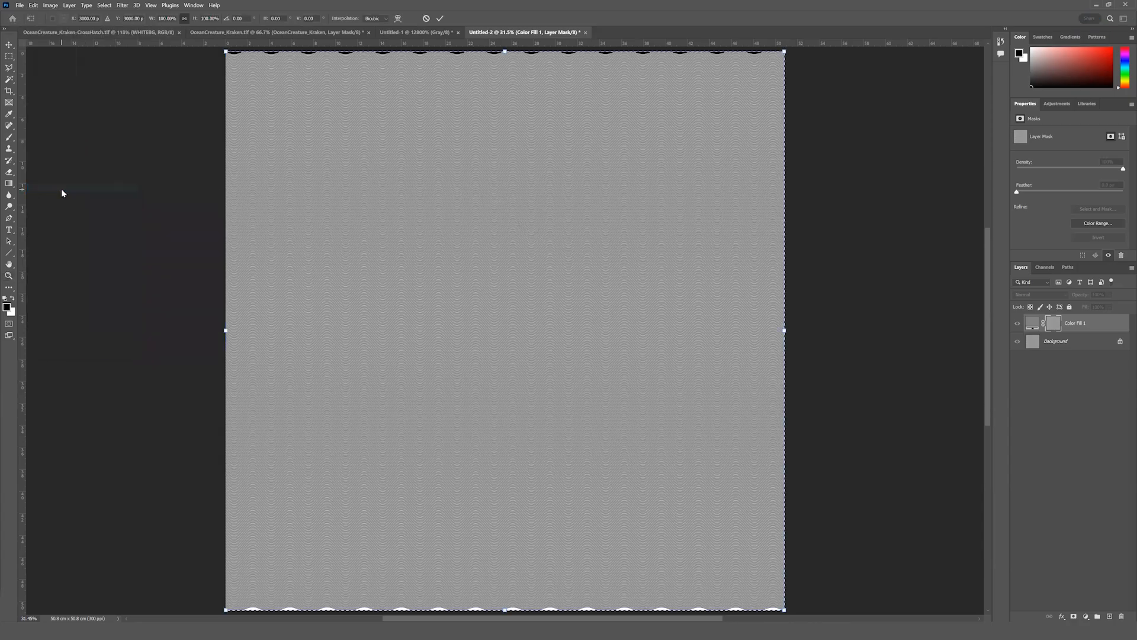
right_click(573, 283)
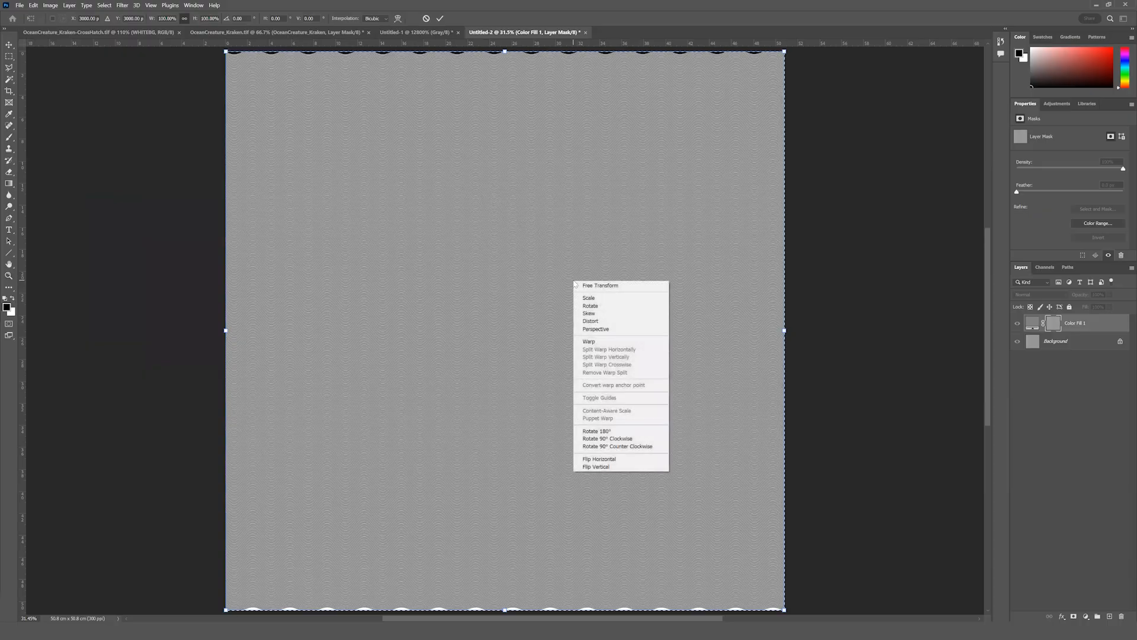
click(621, 439)
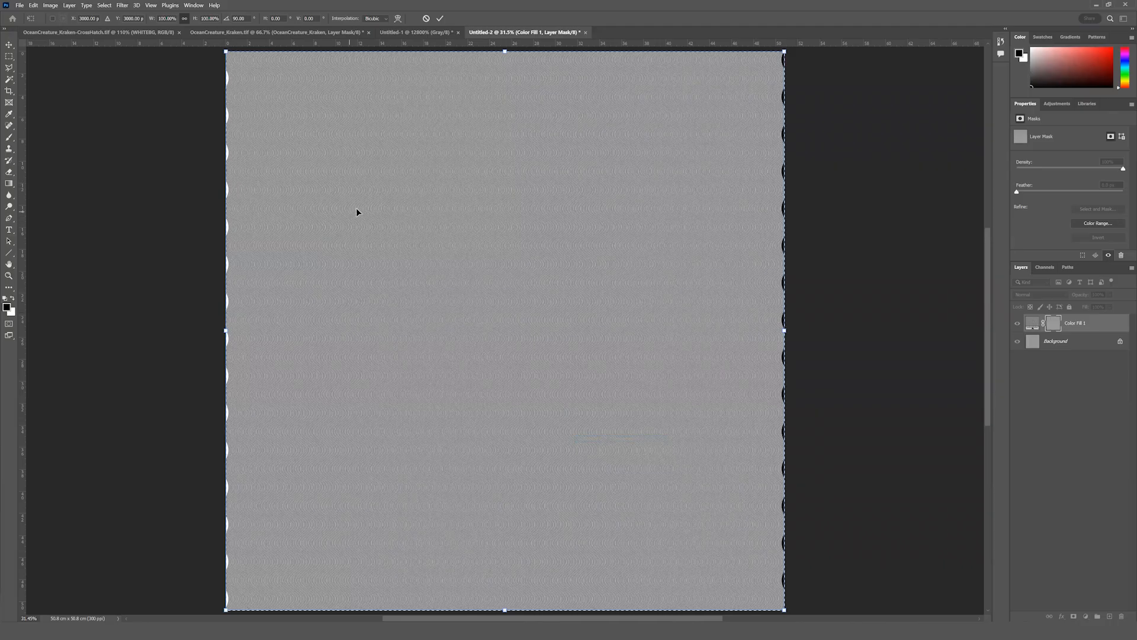
click(439, 21)
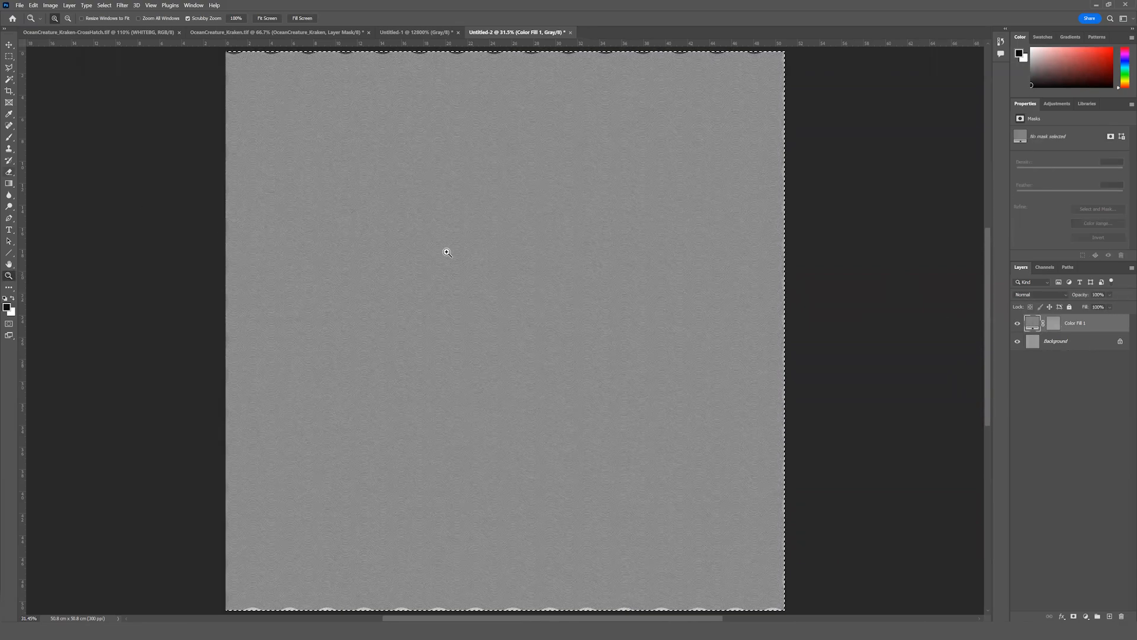
Return from the mask to the composite view, check the crosshatch up close, and merge the gray fill layer with the Background.
drag(424, 252, 461, 274)
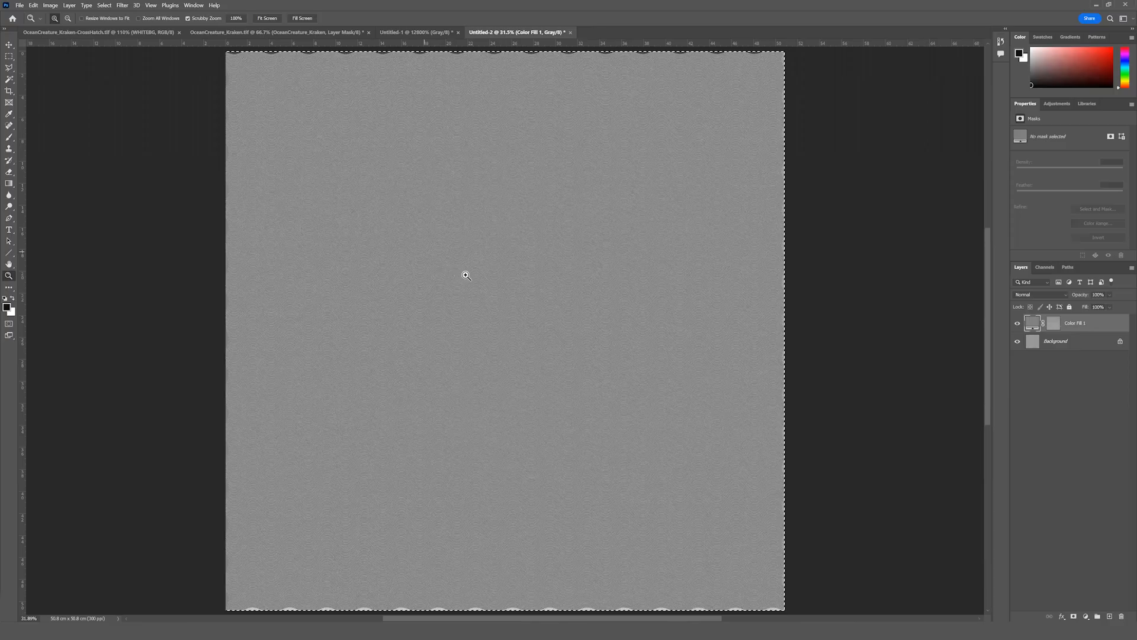
click(468, 276)
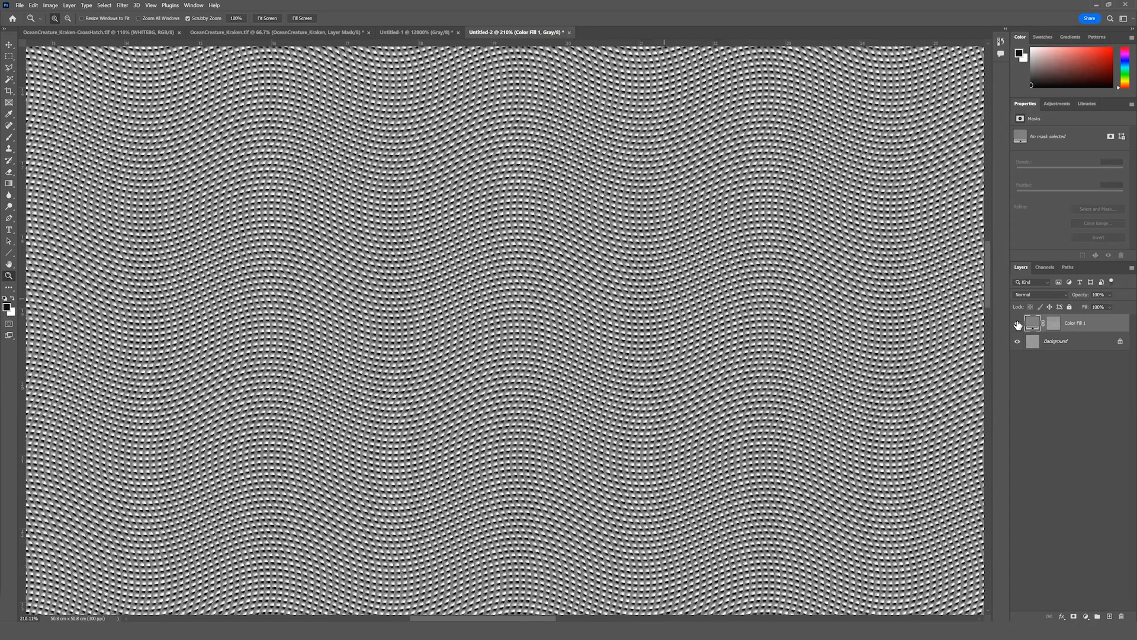
click(1017, 323)
click(1074, 343)
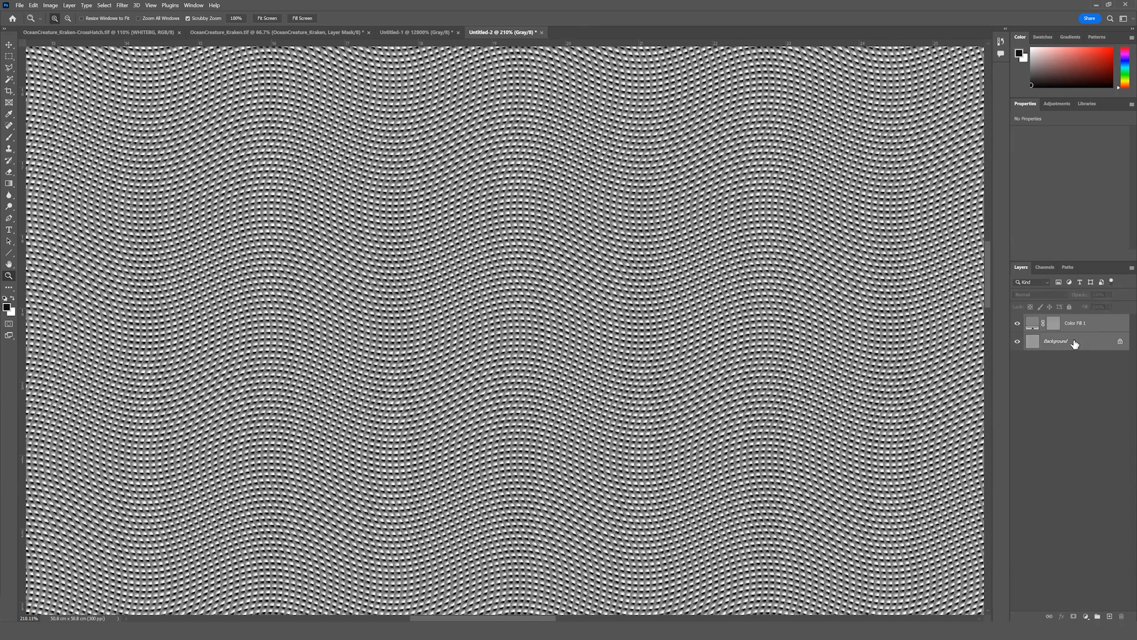
right_click(1075, 344)
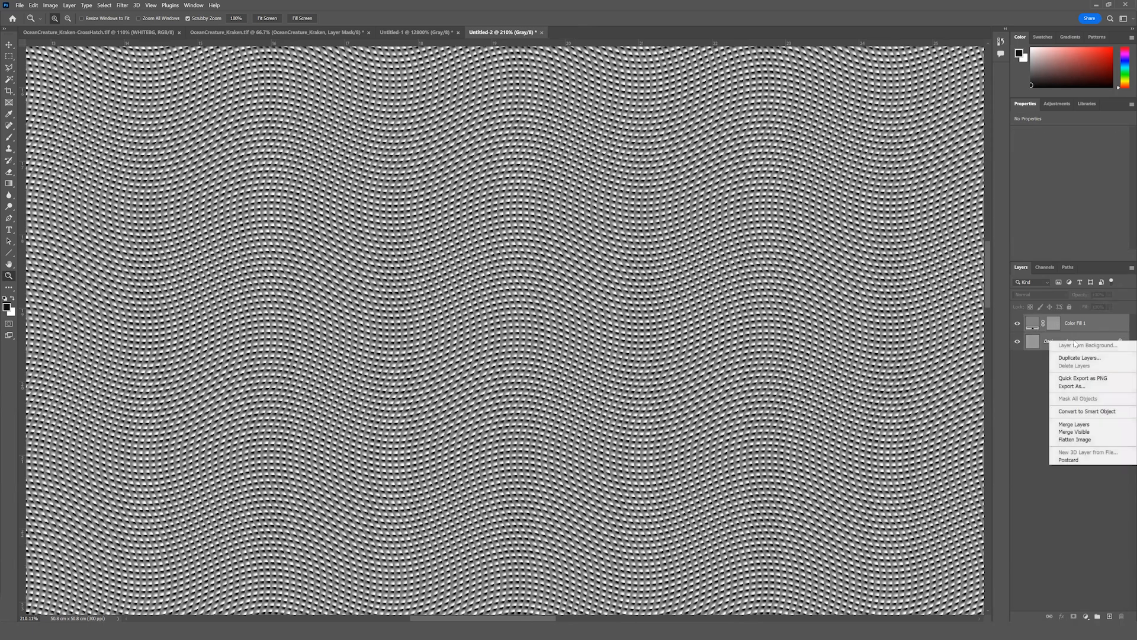
click(1066, 425)
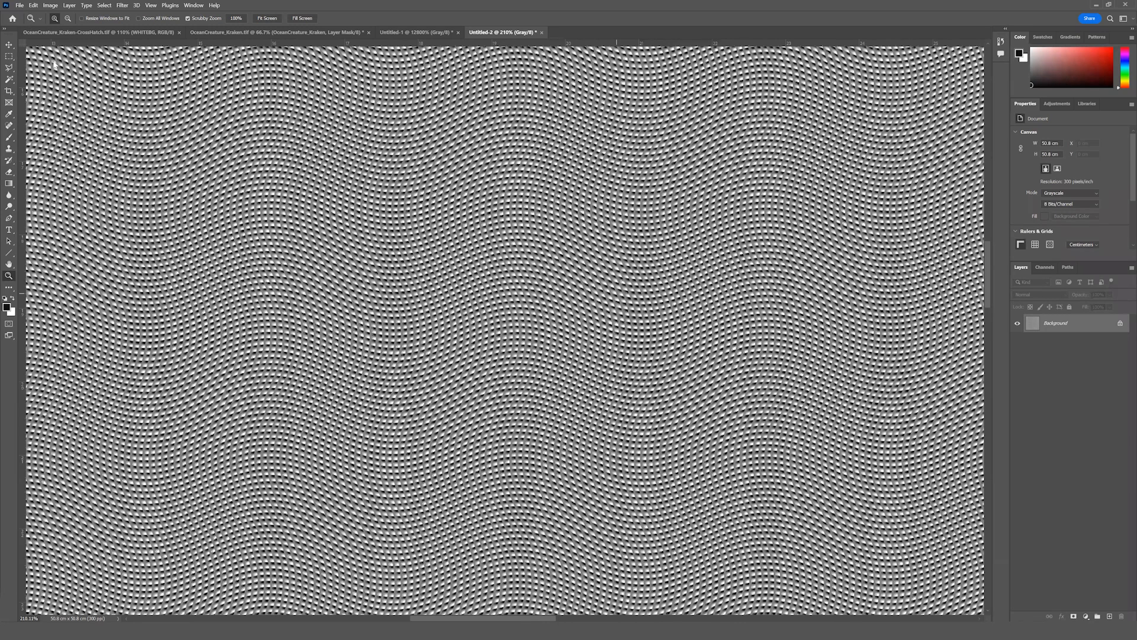
Copy the whole merged crosshatch pattern and paste it as a new layer above the kraken in OceanCreature_Kraken.tif.
click(33, 5)
click(230, 105)
click(34, 5)
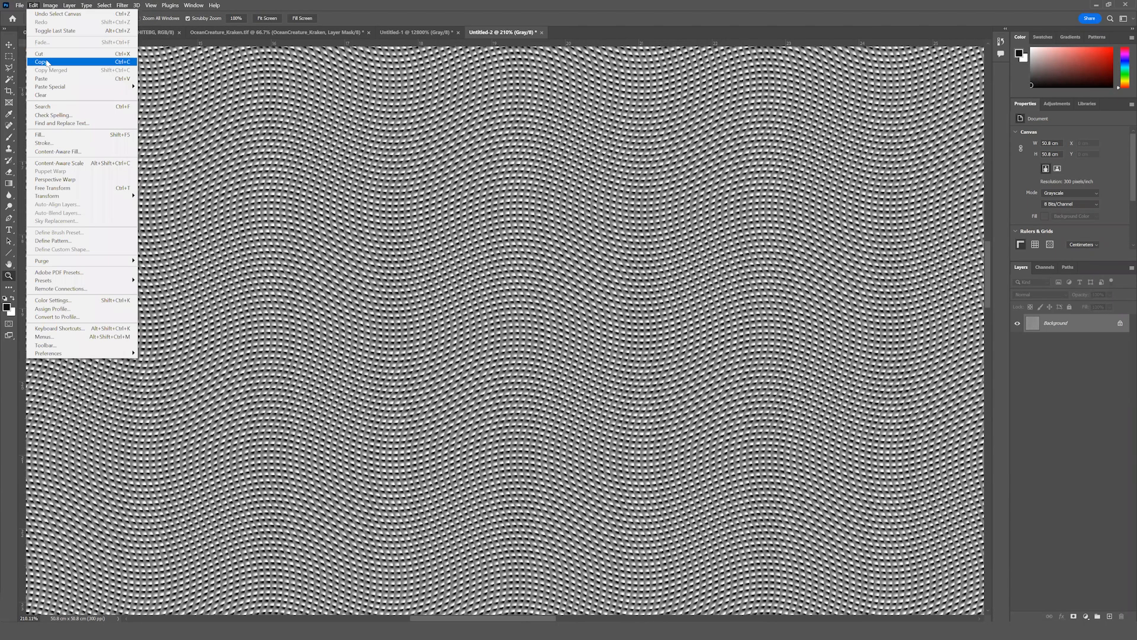
click(48, 62)
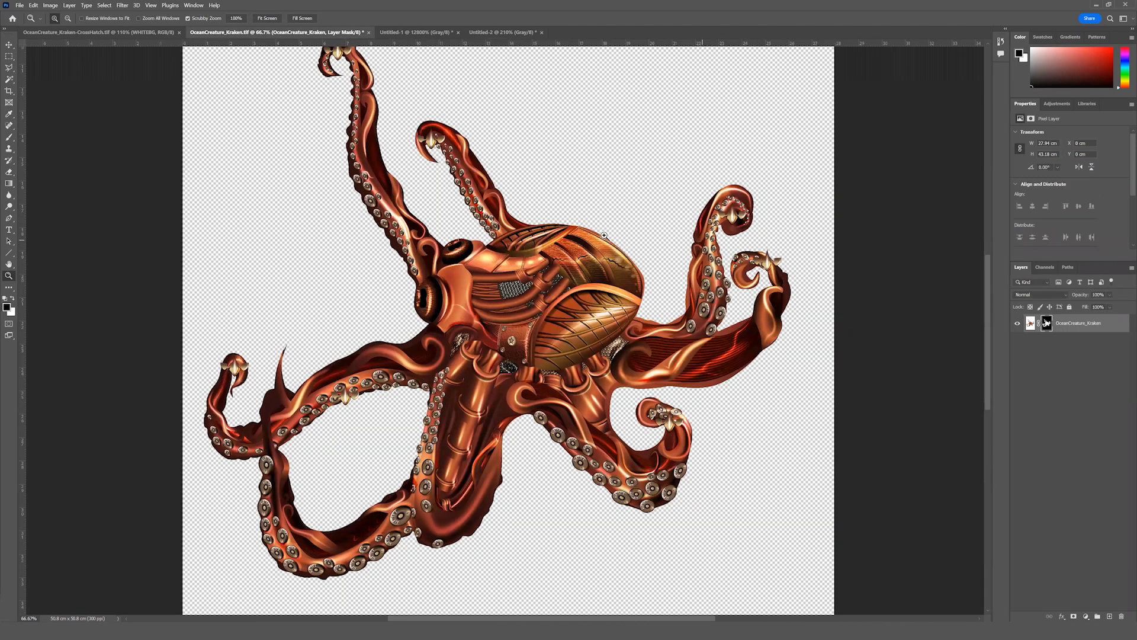
click(235, 35)
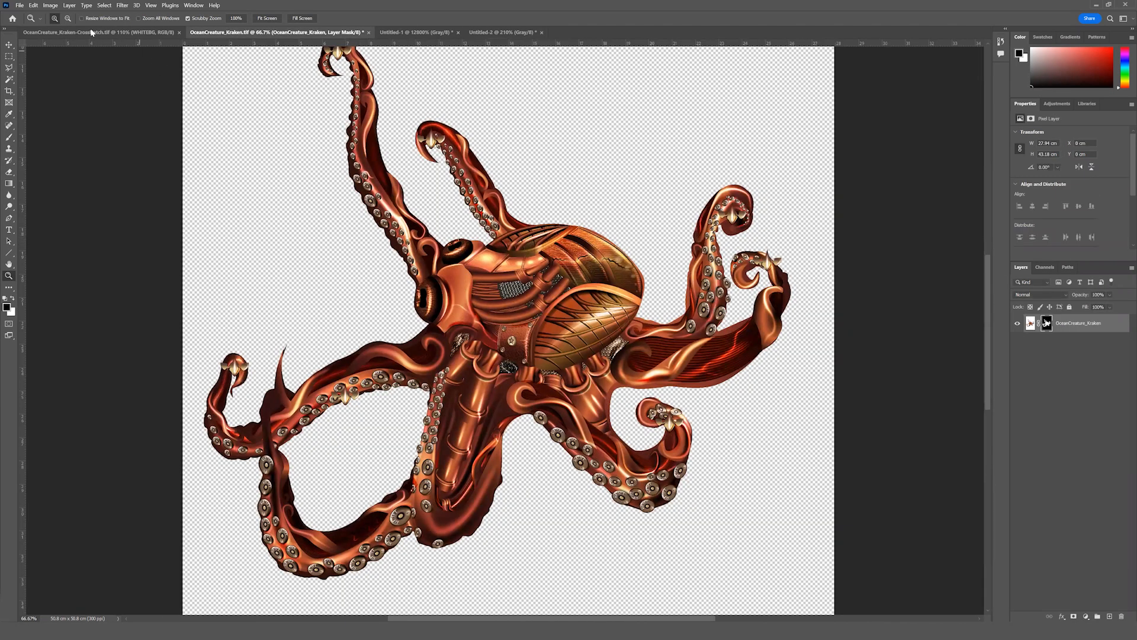
click(33, 6)
click(59, 78)
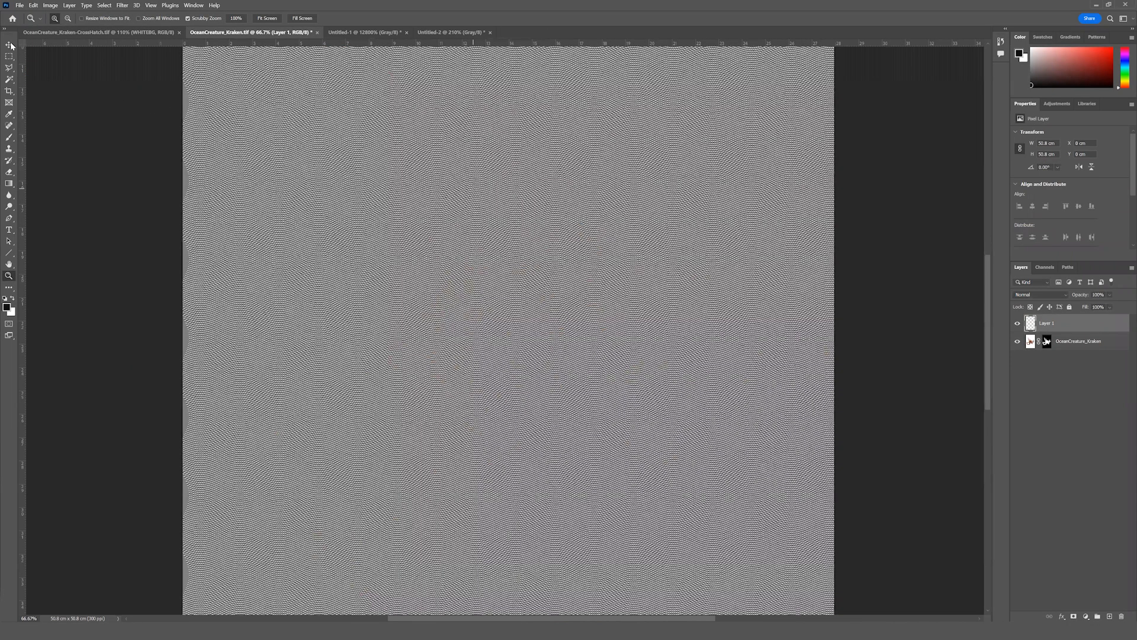
Reposition the pasted crosshatch layer with Free Transform so it covers the entire kraken canvas.
key(ctrl+minus)
key(ctrl+minus)
key(ctrl+minus)
key(ctrl+t)
drag(655, 285, 552, 253)
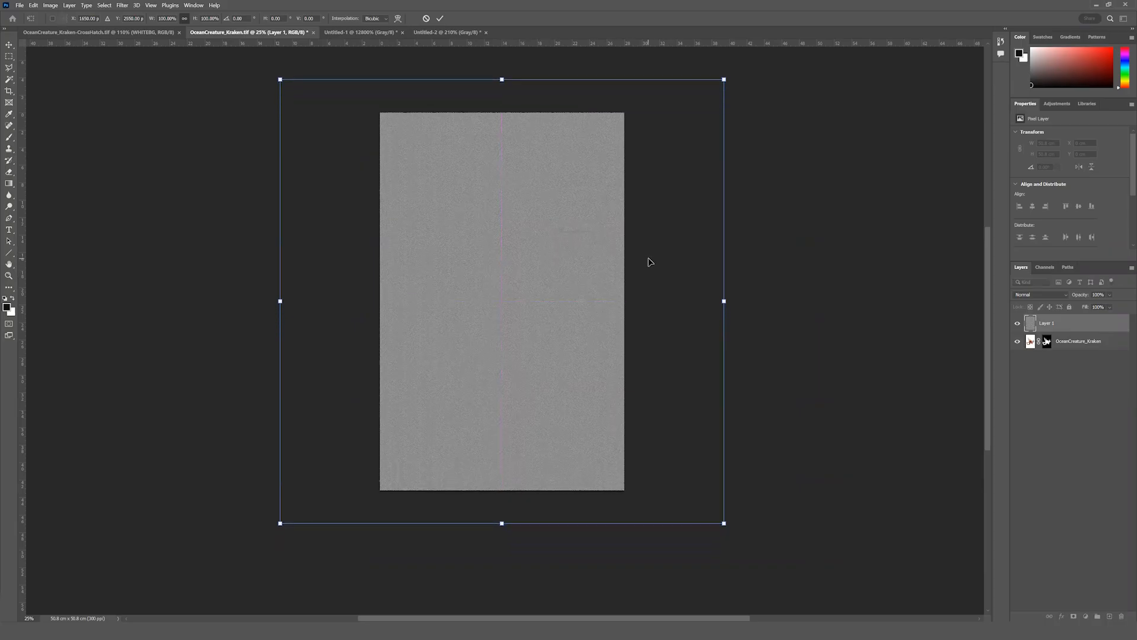
key(Return)
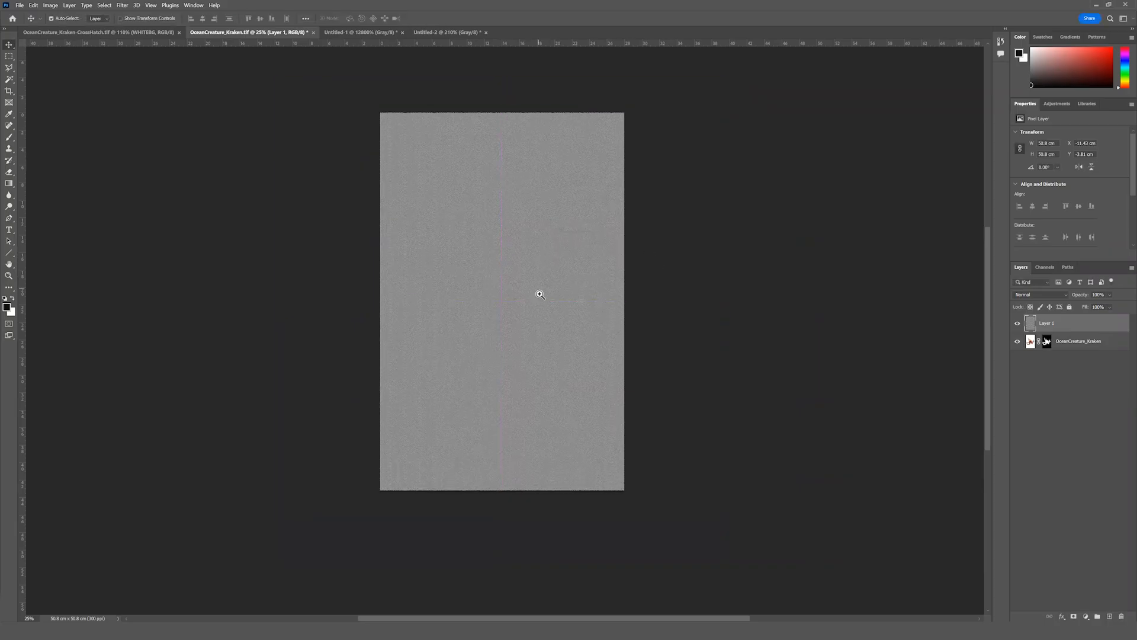
Rename the pasted crosshatch layer as "pattern".
scroll(536, 289, up, 1)
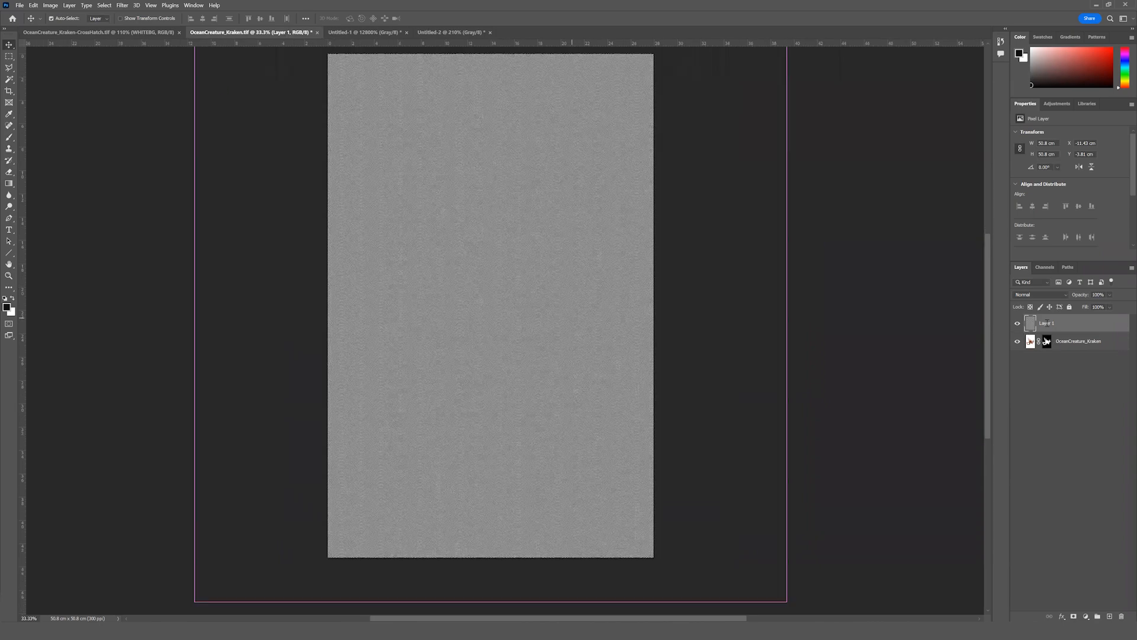
ctrl+click(549, 305)
ctrl+click(549, 304)
double_click(1047, 323)
text(pattern)
key(Return)
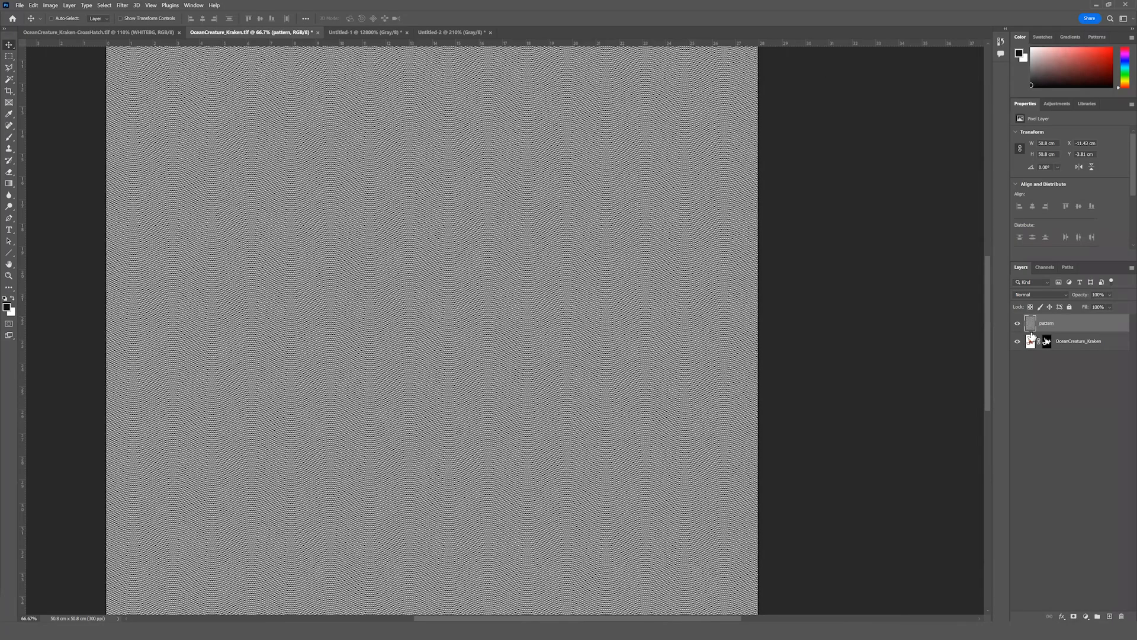
Hide the pattern layer and duplicate the OceanCreature_Kraken layer.
click(1018, 323)
click(1085, 342)
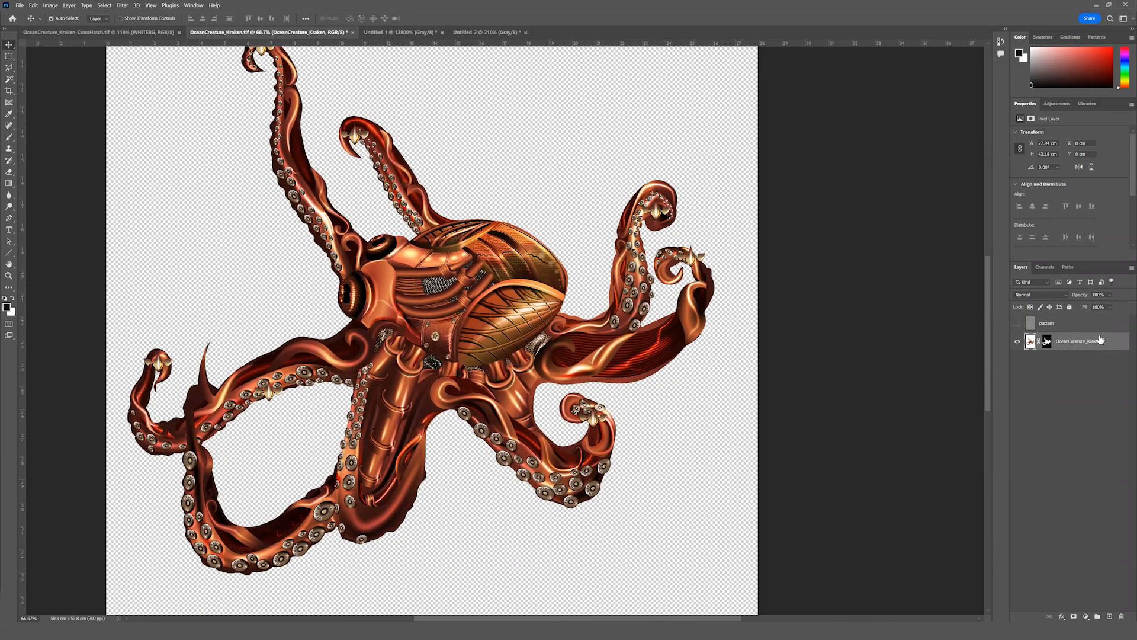
key(ctrl+j)
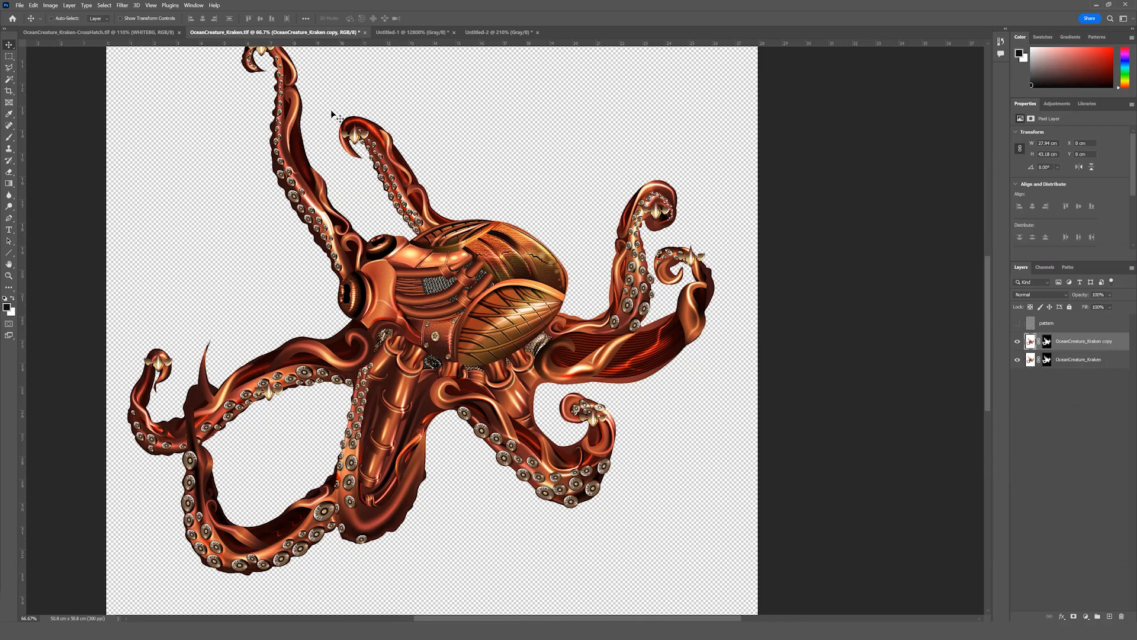
Desaturate the OceanCreature_Kraken copy layer to turn its artwork grayscale.
click(52, 6)
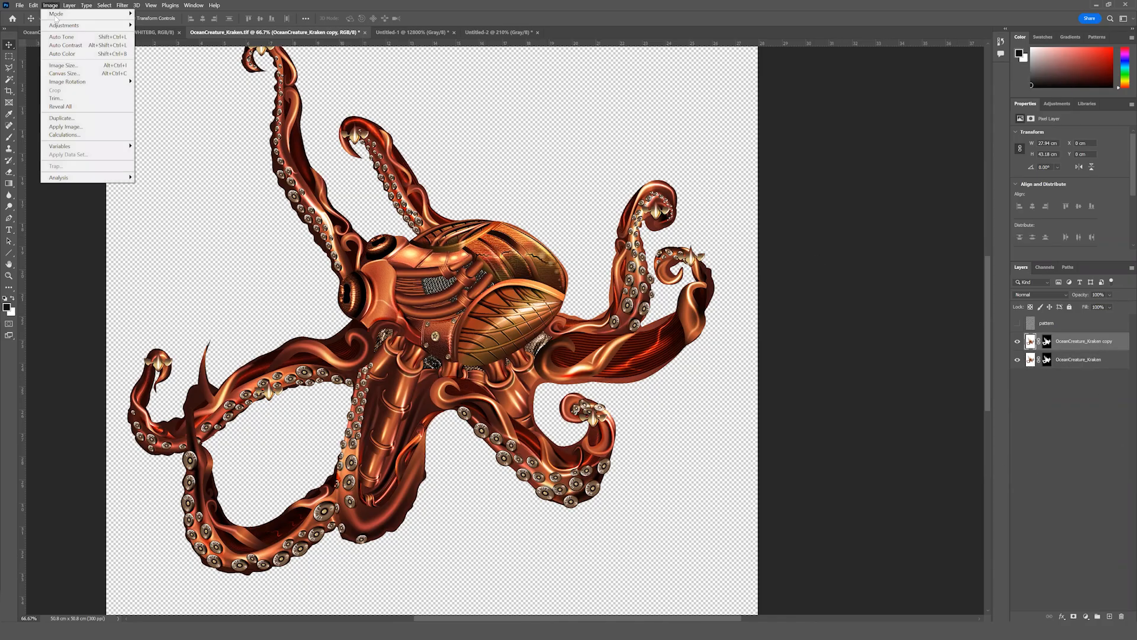
mouse_move(83, 26)
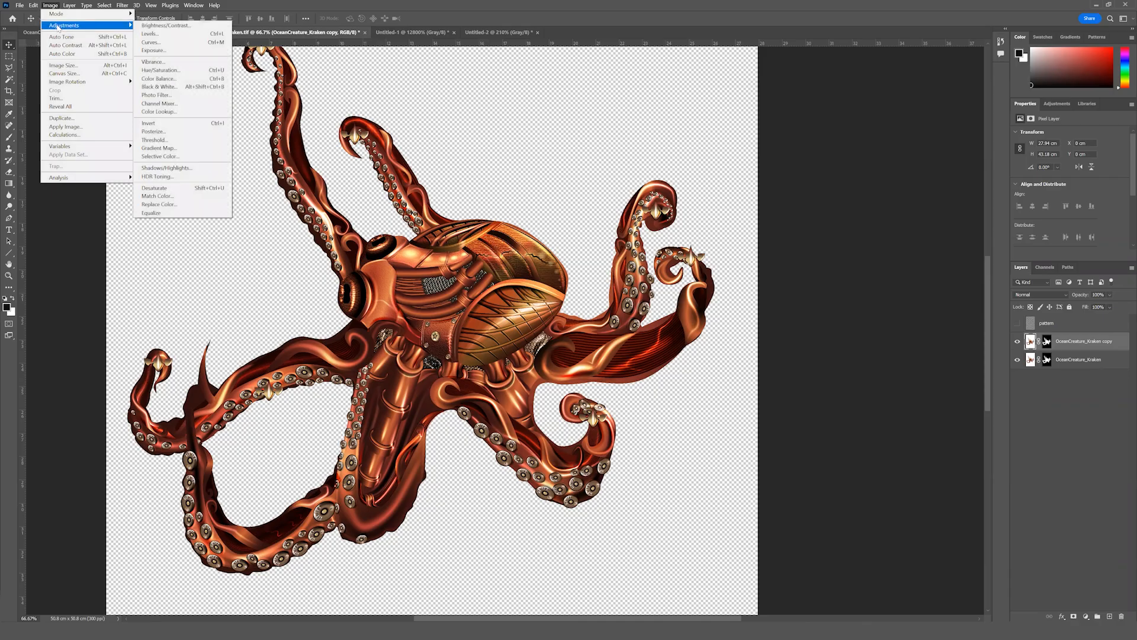
click(172, 189)
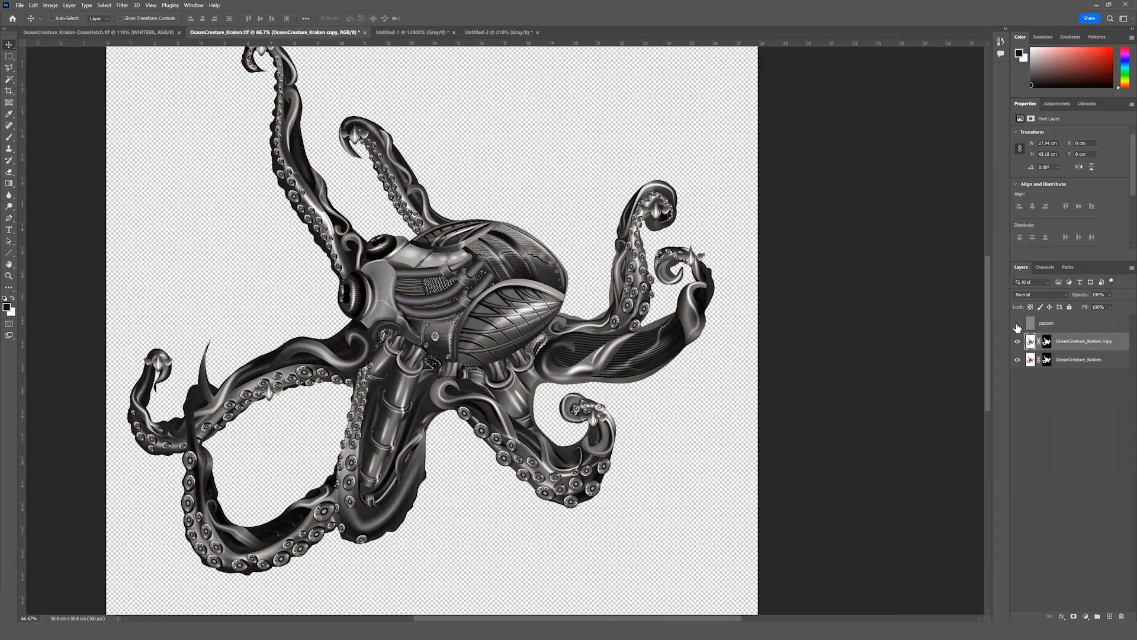
Show the pattern layer again and set its blend mode to Hard Mix.
click(1052, 325)
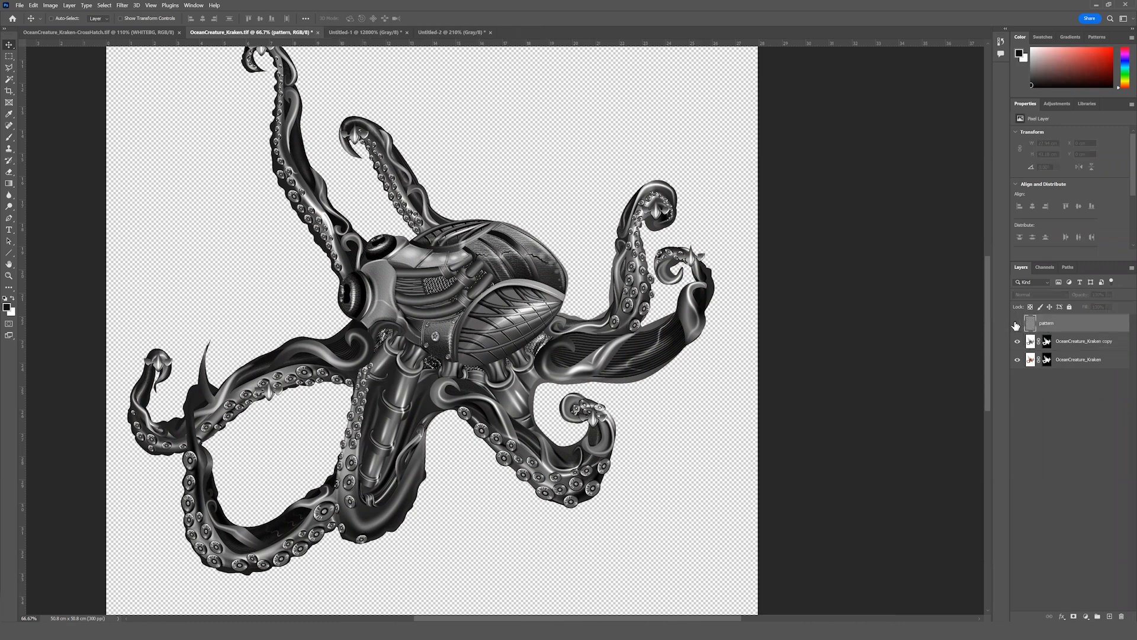
click(1017, 324)
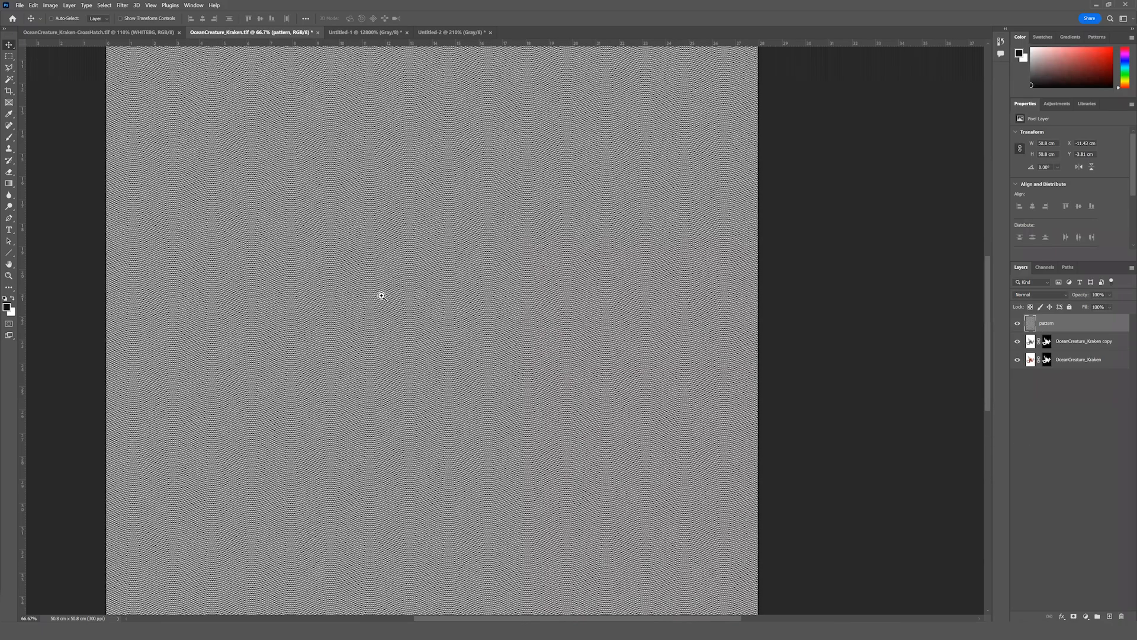
key(shift+alt+l)
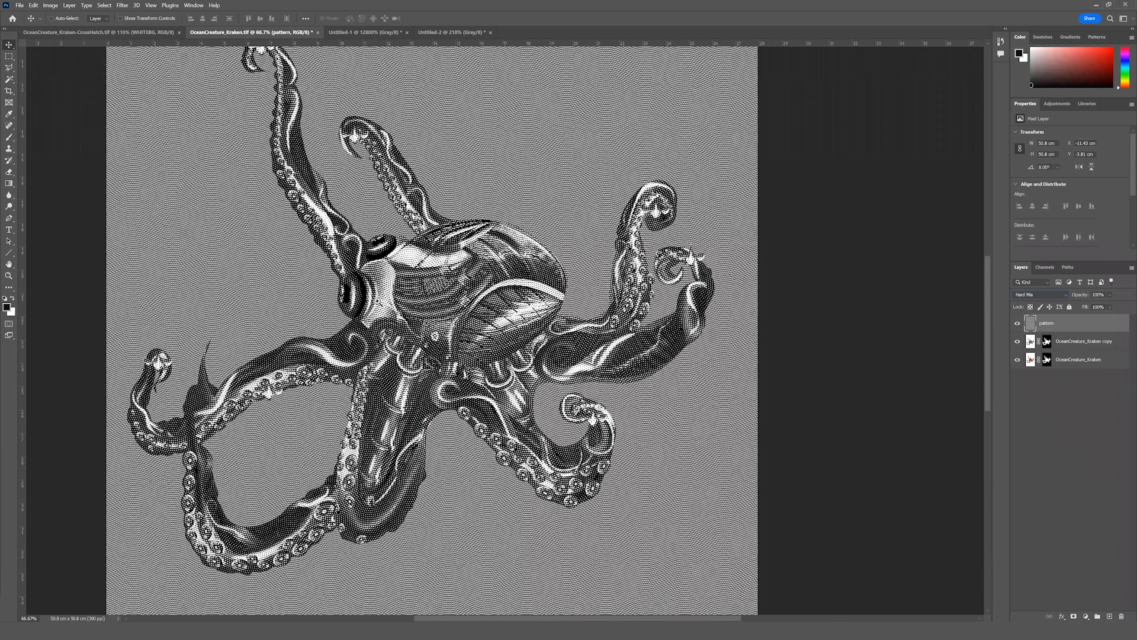
Try other blend modes such as Pin Light and Subtract on the pattern layer, comparing them up close with Hard Mix.
drag(377, 301, 380, 301)
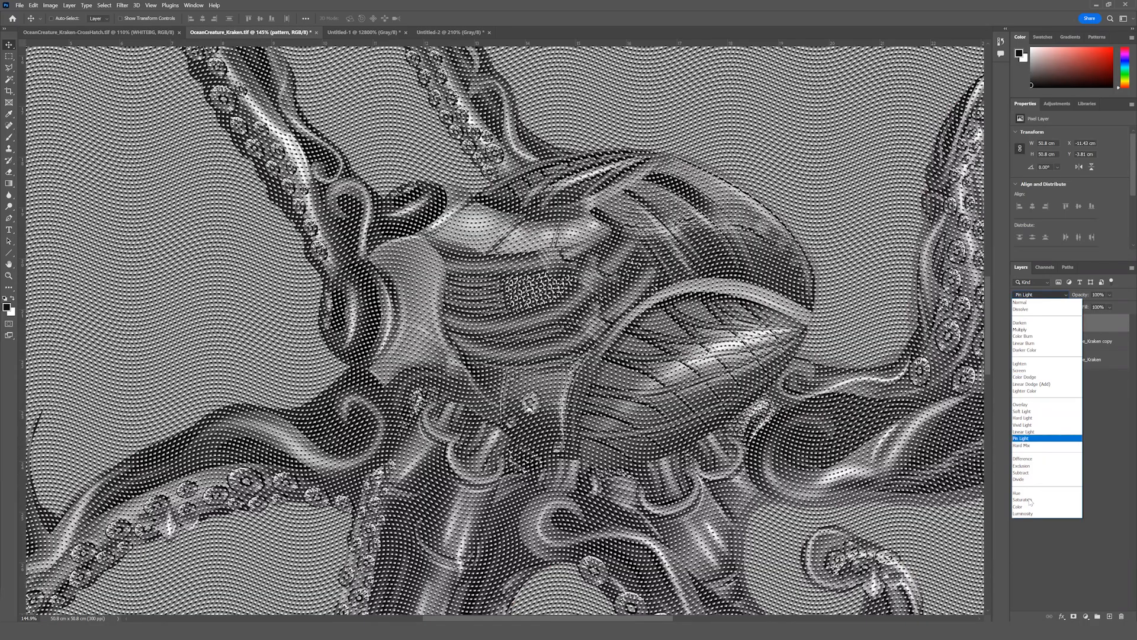
key(Down)
key(Down)
key(Down)
key(Down)
key(Down)
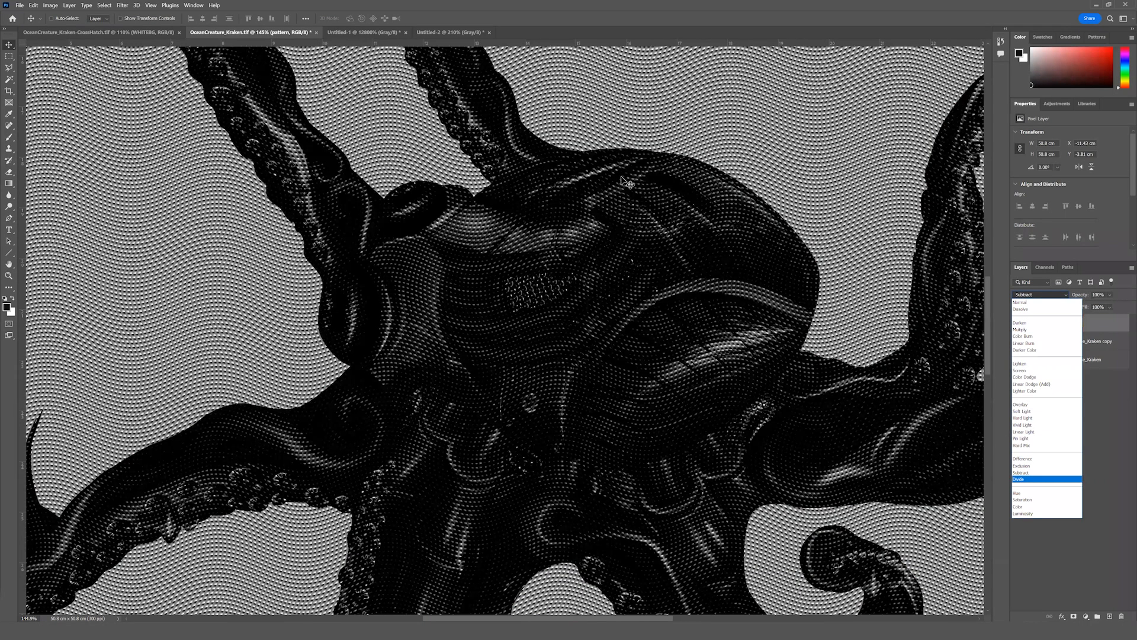
click(654, 222)
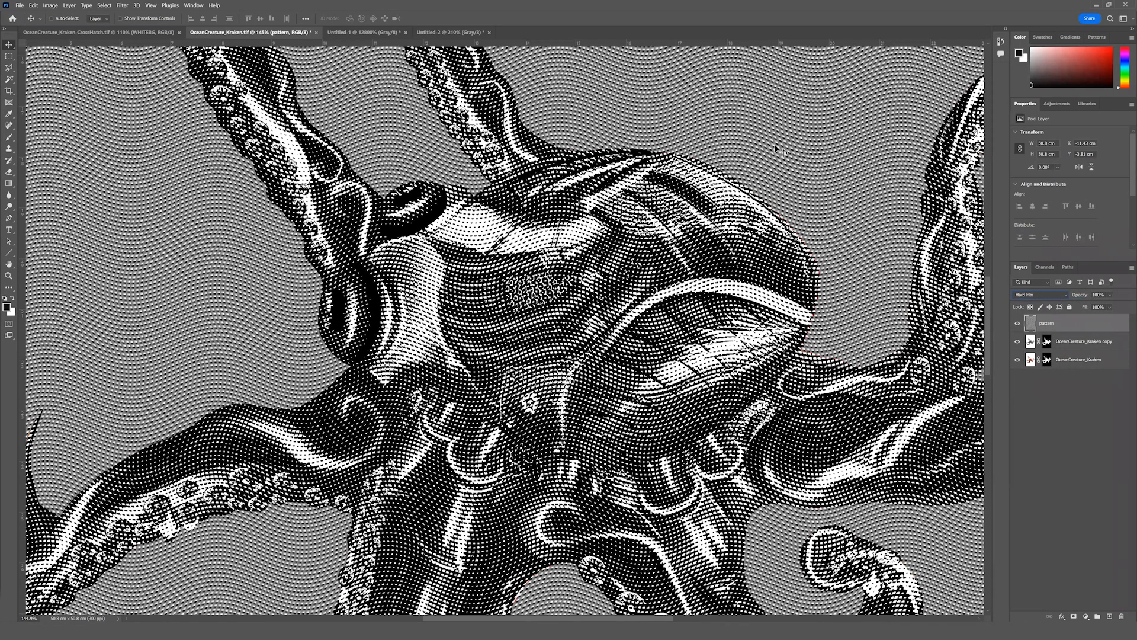
Clip the pattern layer to the OceanCreature_Kraken copy layer so the crosshatch stays inside the kraken.
alt+click(1034, 330)
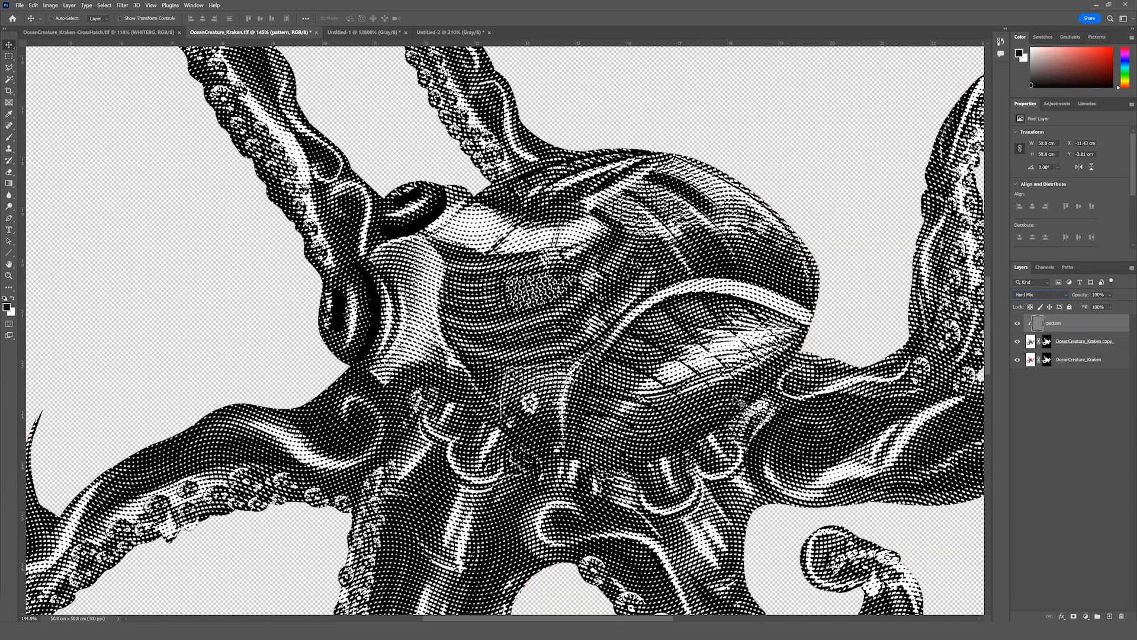
scroll(602, 363, down, 1)
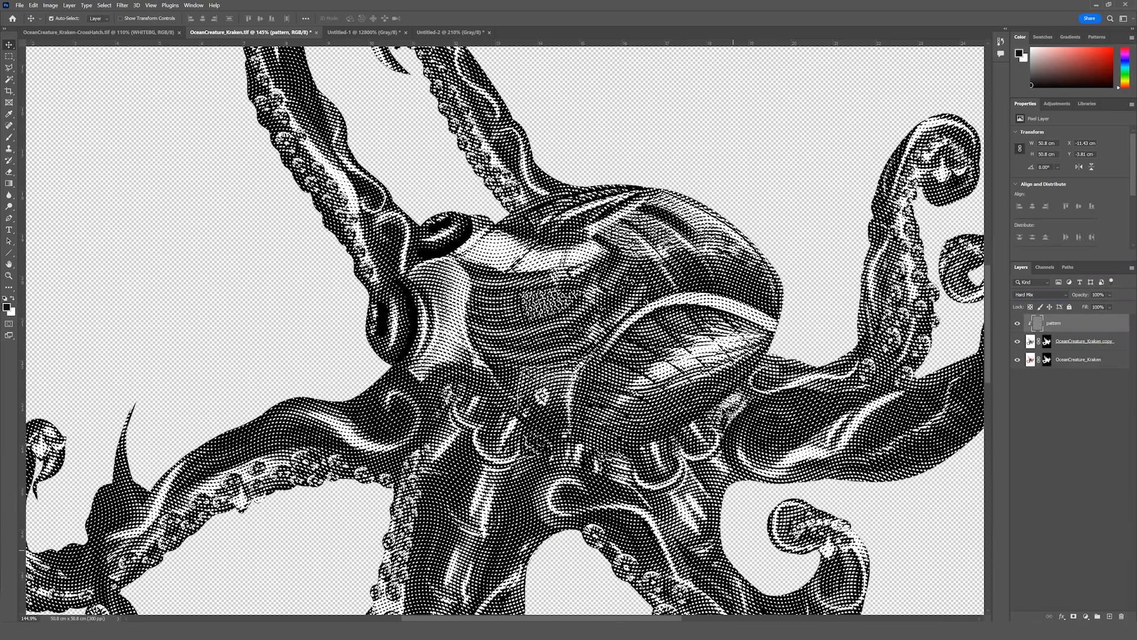
scroll(728, 413, down, 4)
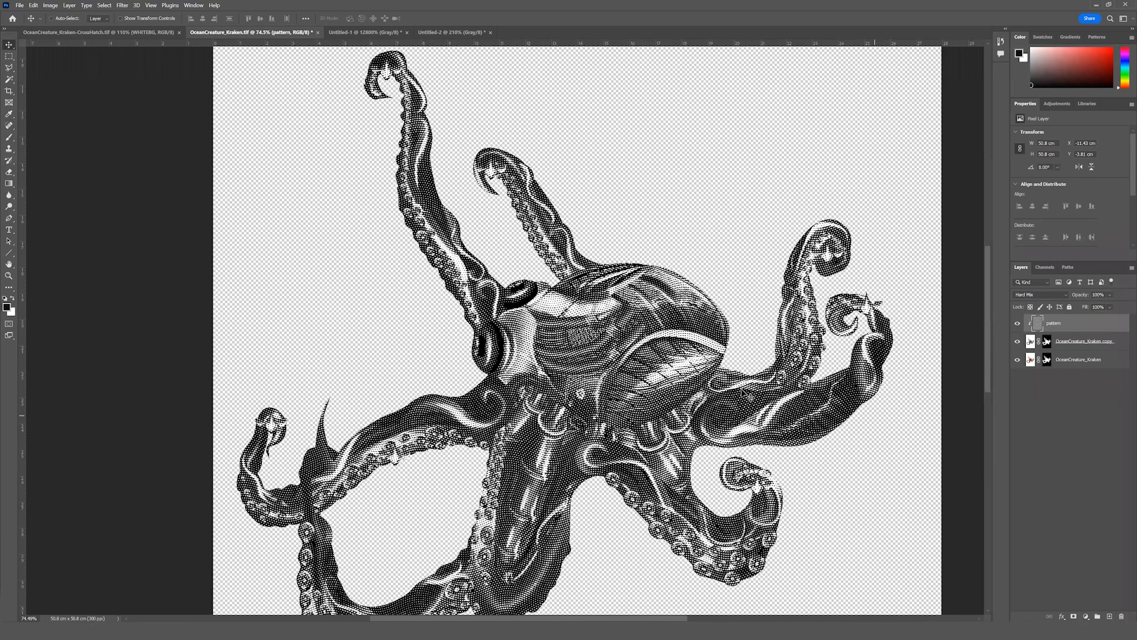
Add a Posterize adjustment layer directly above the OceanCreature_Kraken copy and set its levels to 5.
click(1118, 345)
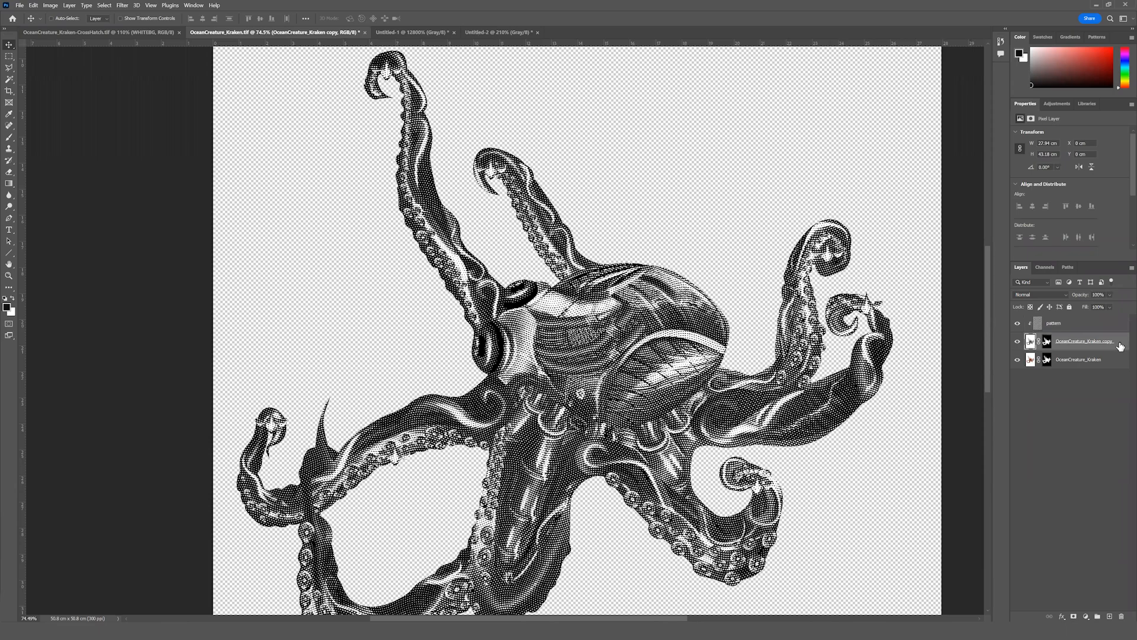
click(1086, 616)
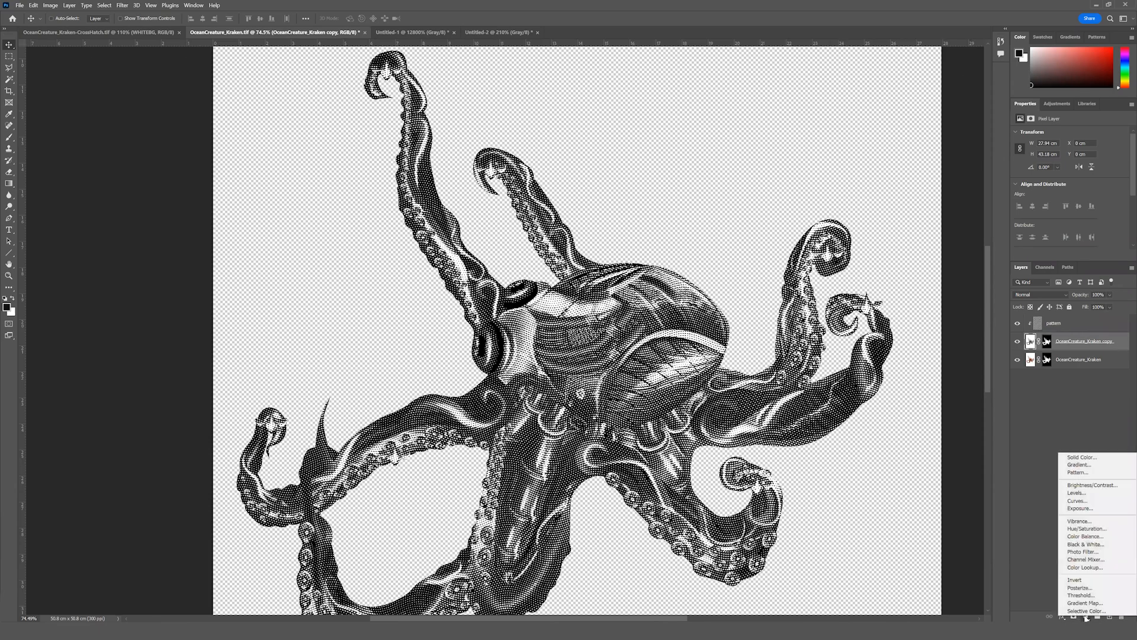
click(1092, 589)
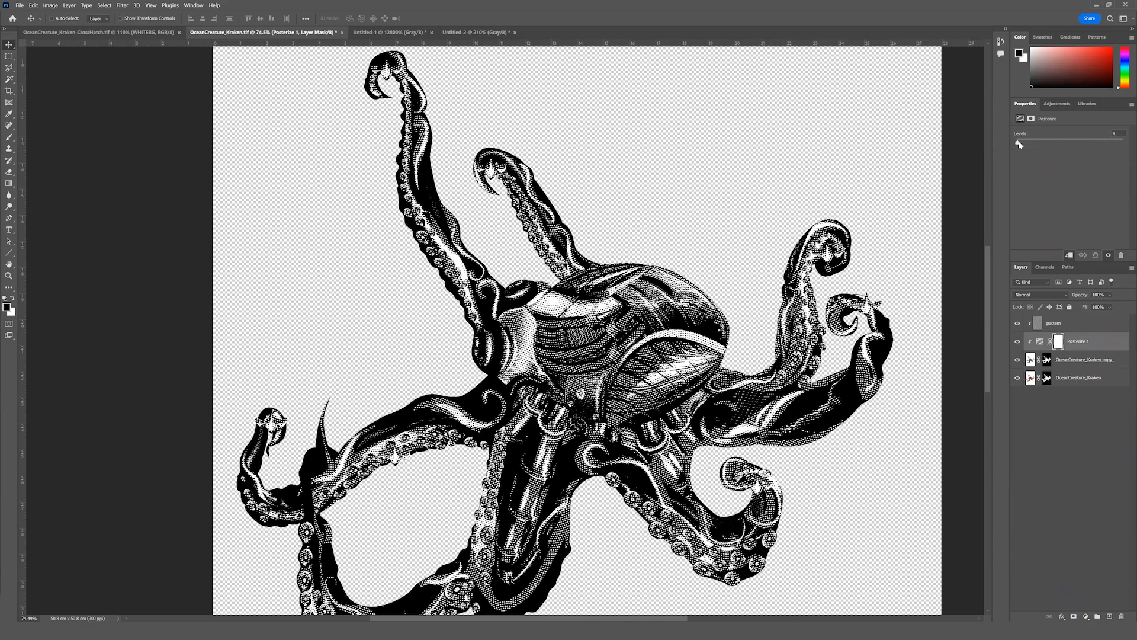
mouse_move(1031, 142)
mouse_down()
mouse_move(1053, 141)
mouse_move(1012, 142)
mouse_up()
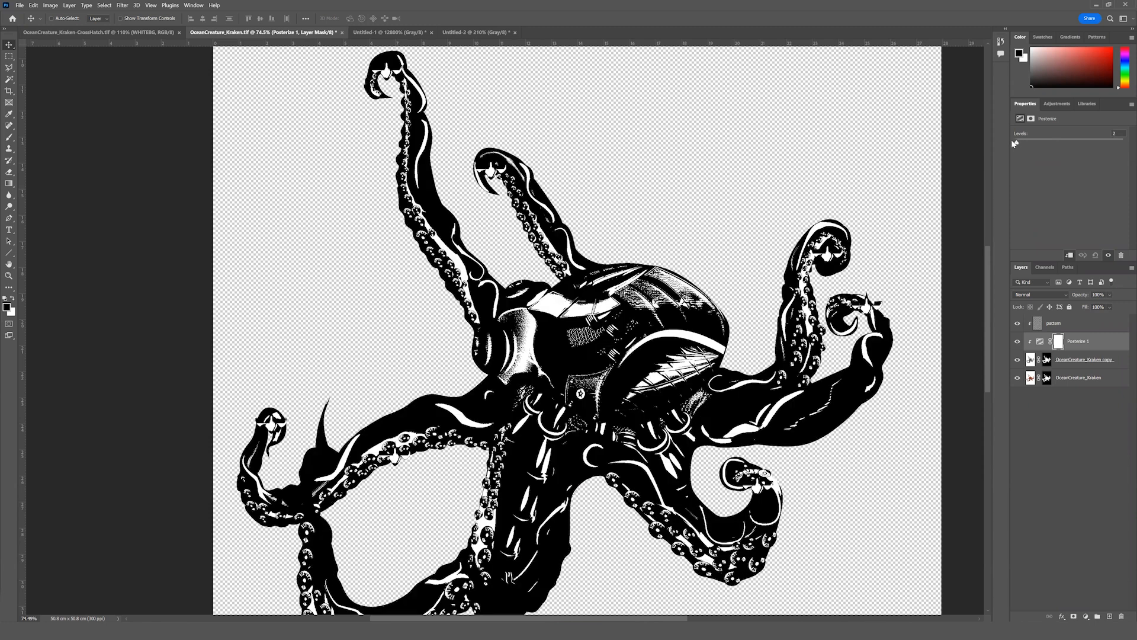
drag(1014, 144, 1019, 143)
drag(1018, 144, 1018, 143)
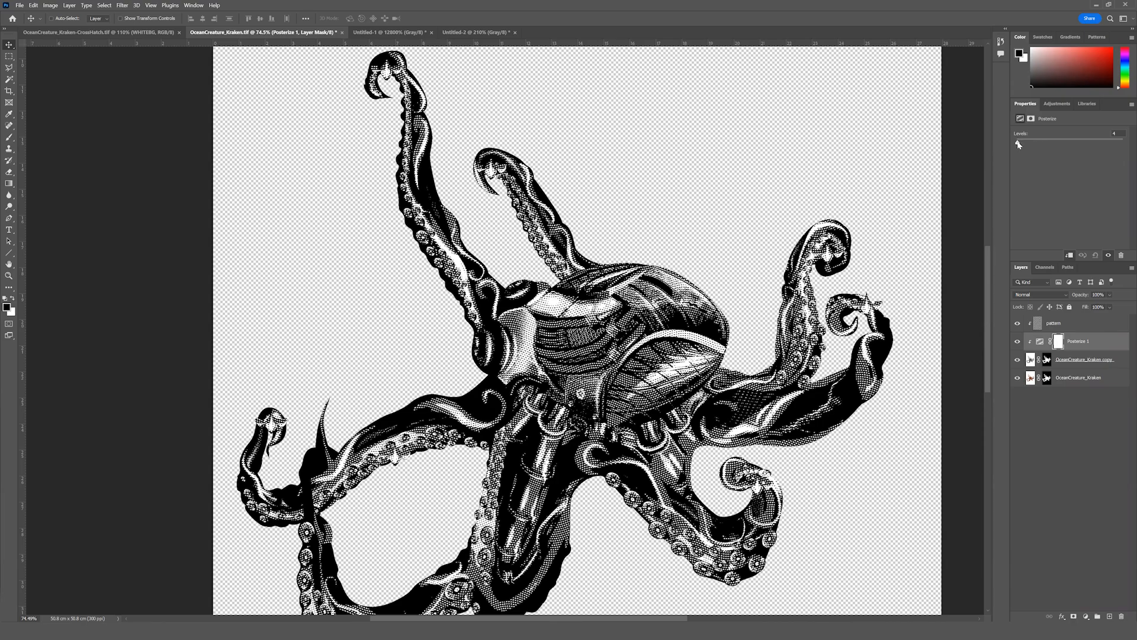
drag(1018, 144, 1019, 144)
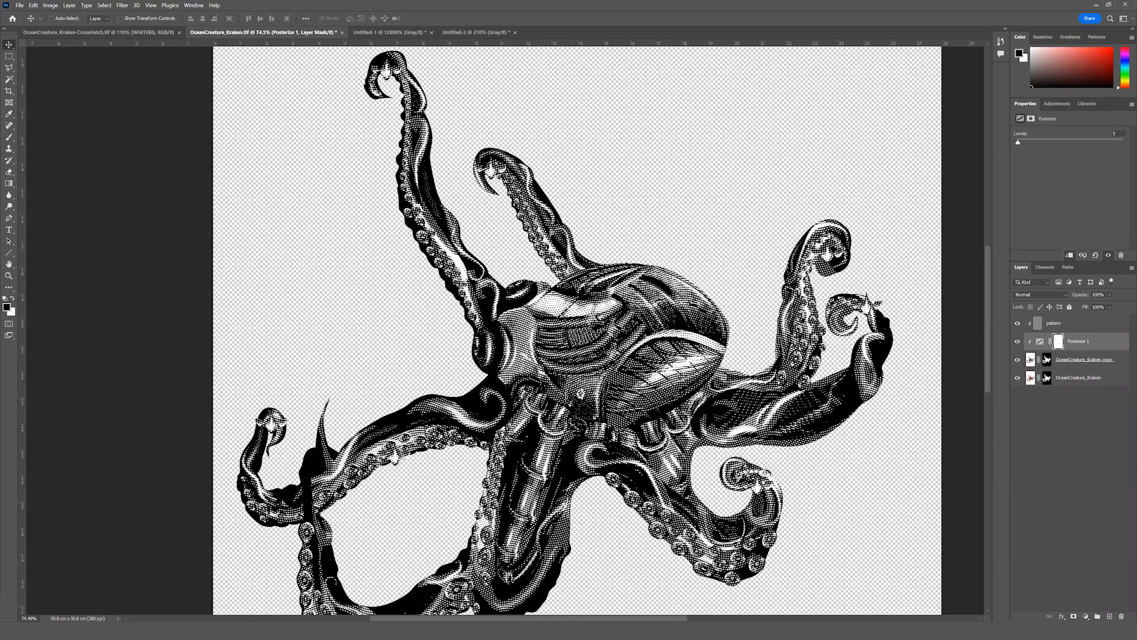
Add a Levels adjustment above the Posterize layer with the black input at 55 and the white input at 143.
click(1087, 618)
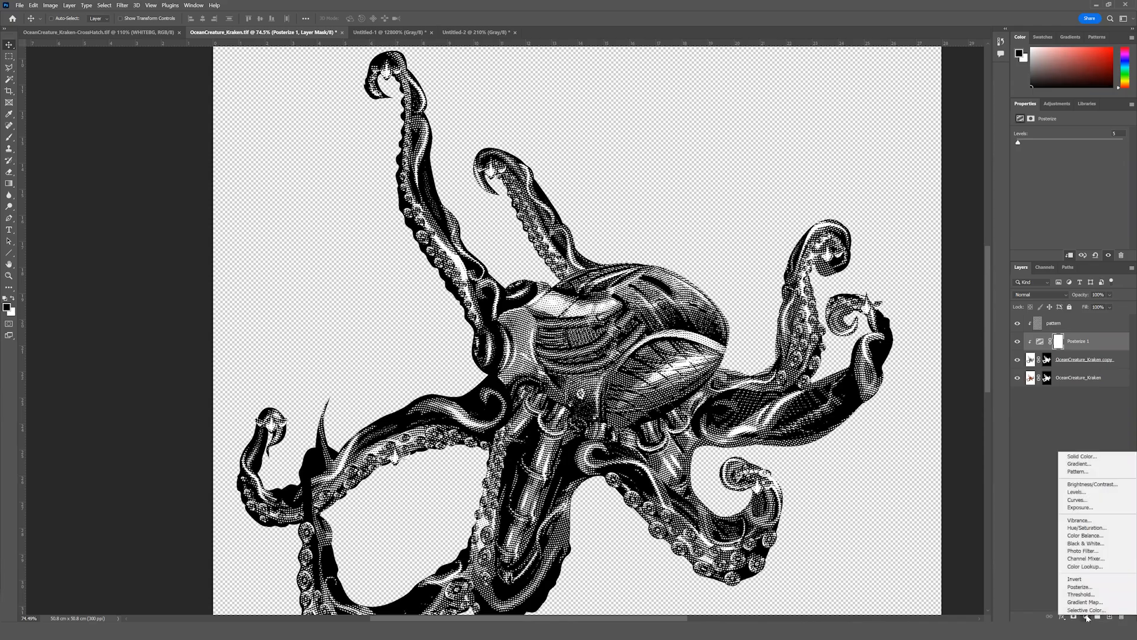
click(1081, 492)
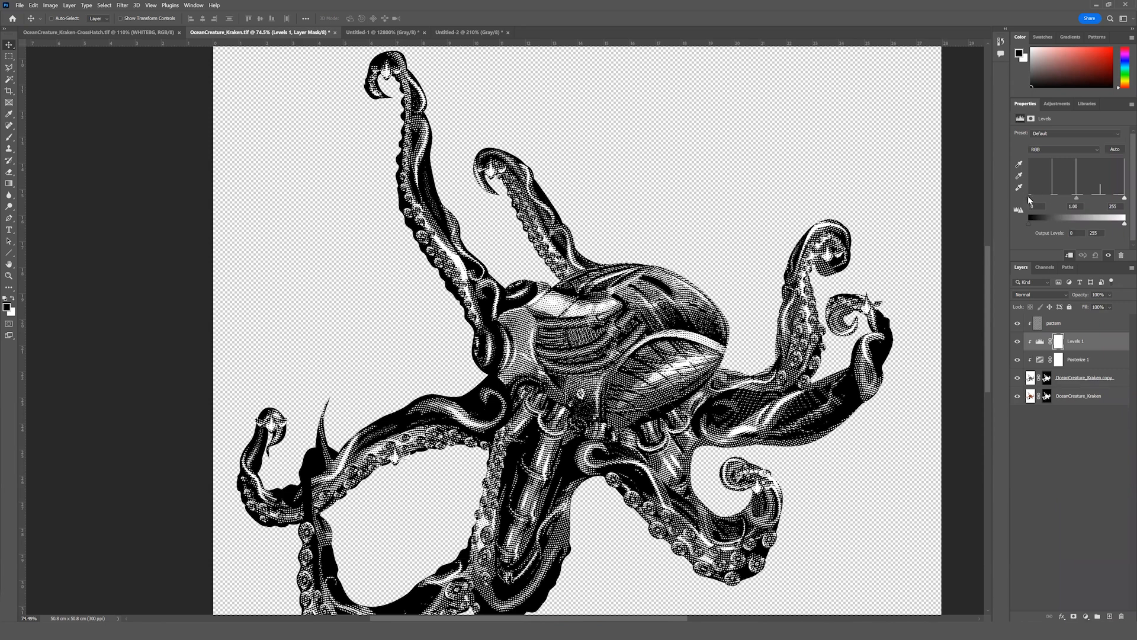
drag(1028, 198, 1048, 198)
drag(1125, 199, 1084, 204)
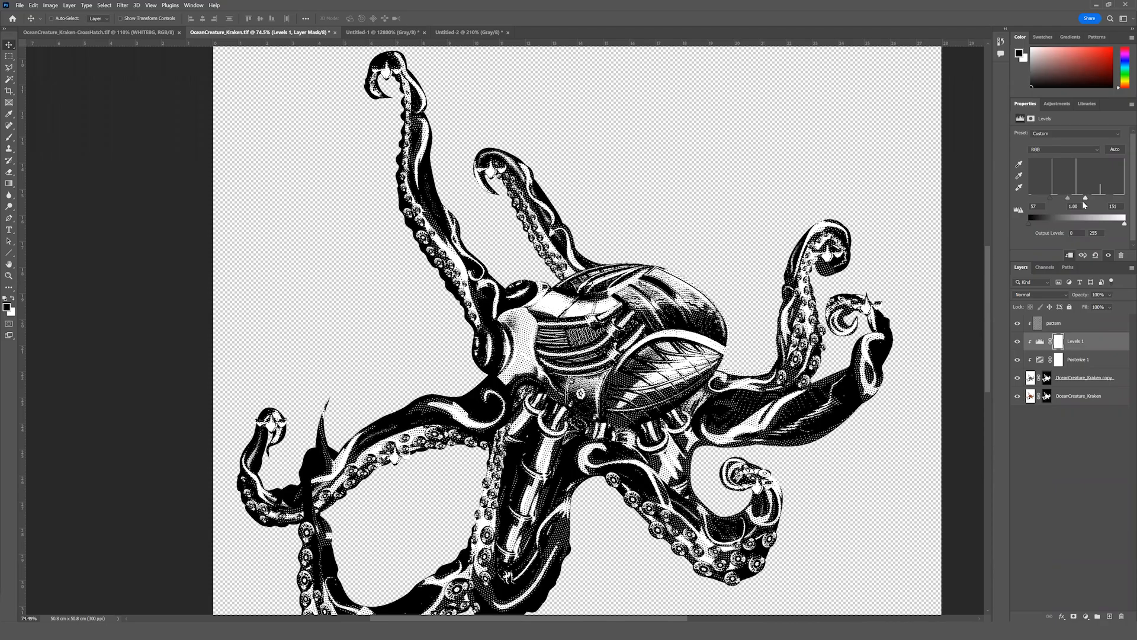
drag(1055, 198, 1054, 199)
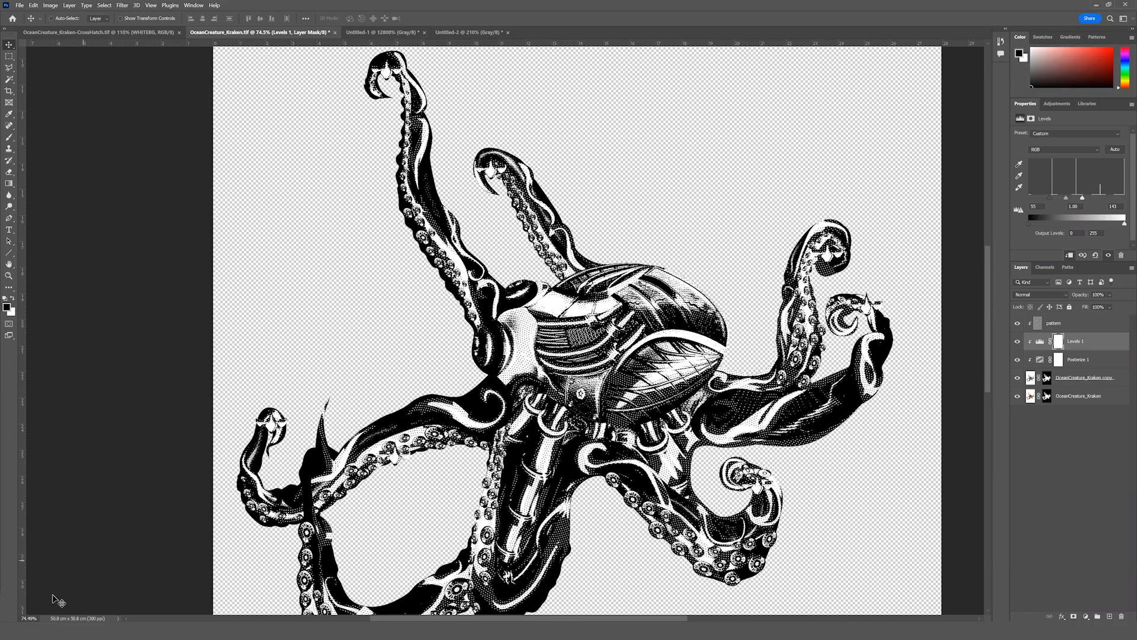
Refine the Levels adjustment at 100% zoom, setting the black input to 22 and the midtone to 0.74.
click(28, 618)
text(100)
key(Return)
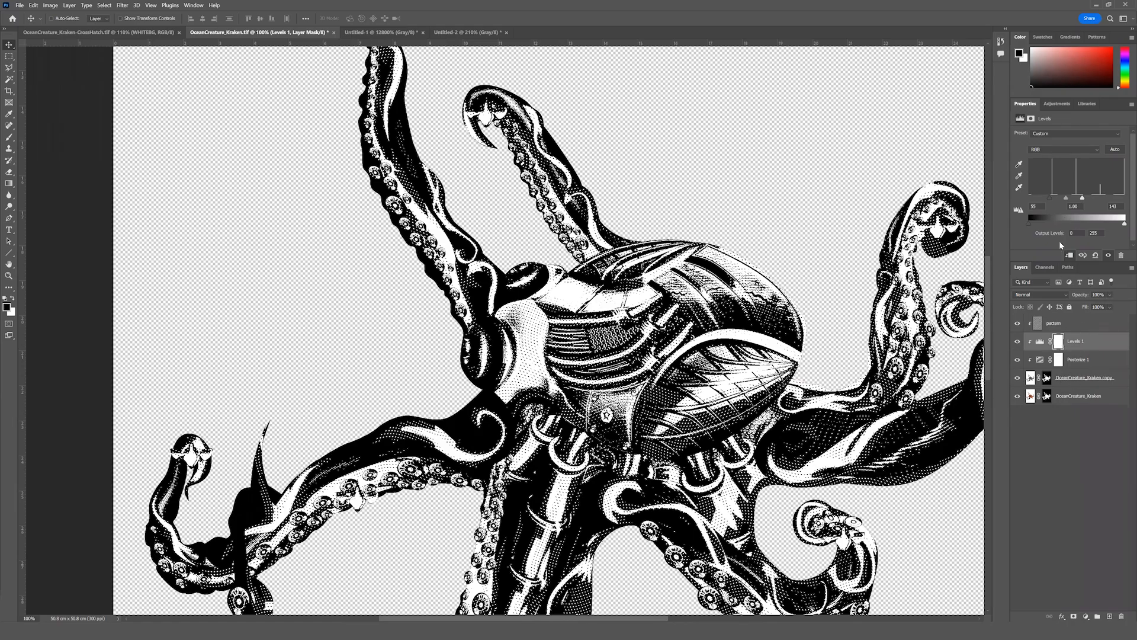
click(1040, 342)
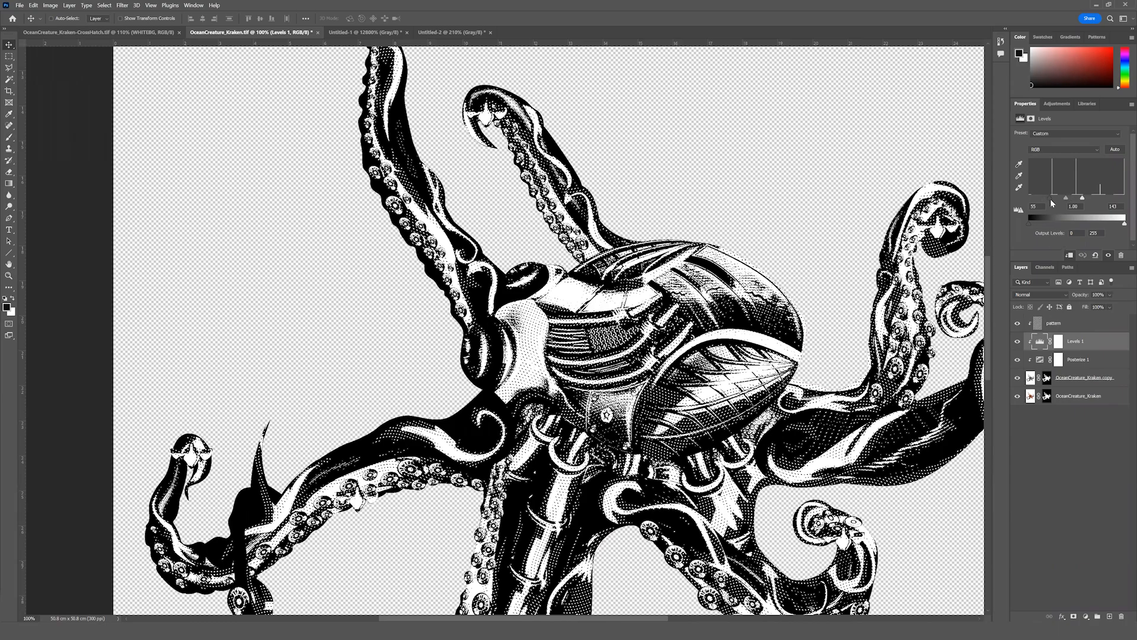
mouse_move(1049, 197)
mouse_down()
mouse_move(1029, 199)
mouse_move(1064, 197)
mouse_up()
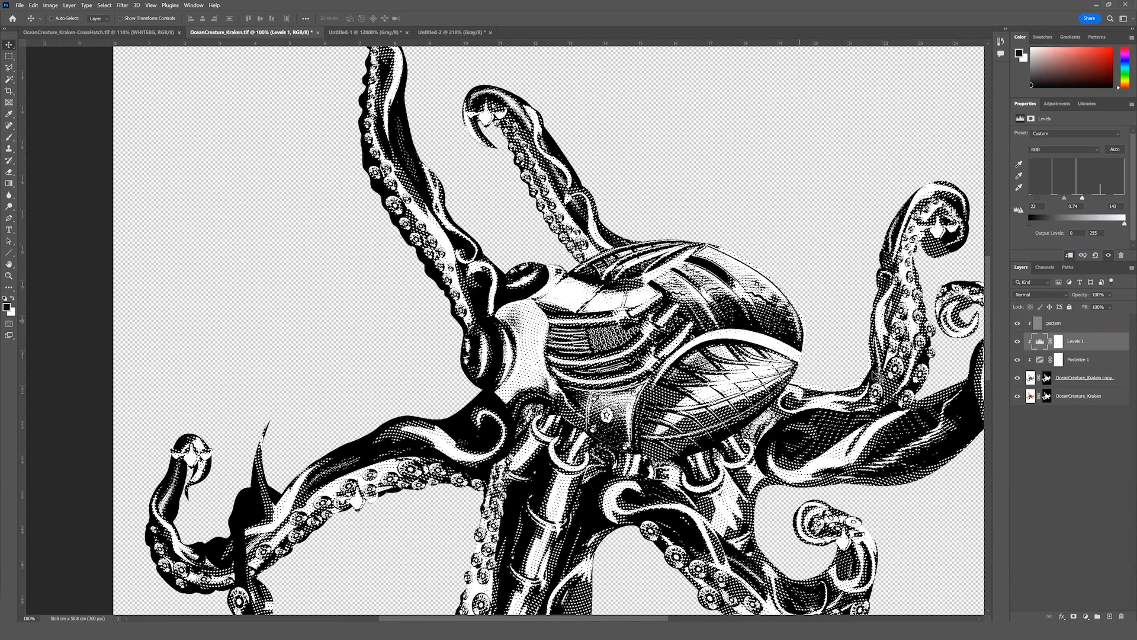
Add a 5 px black outside Stroke layer style to the OceanCreature_Kraken copy layer to outline the creature.
double_click(1121, 383)
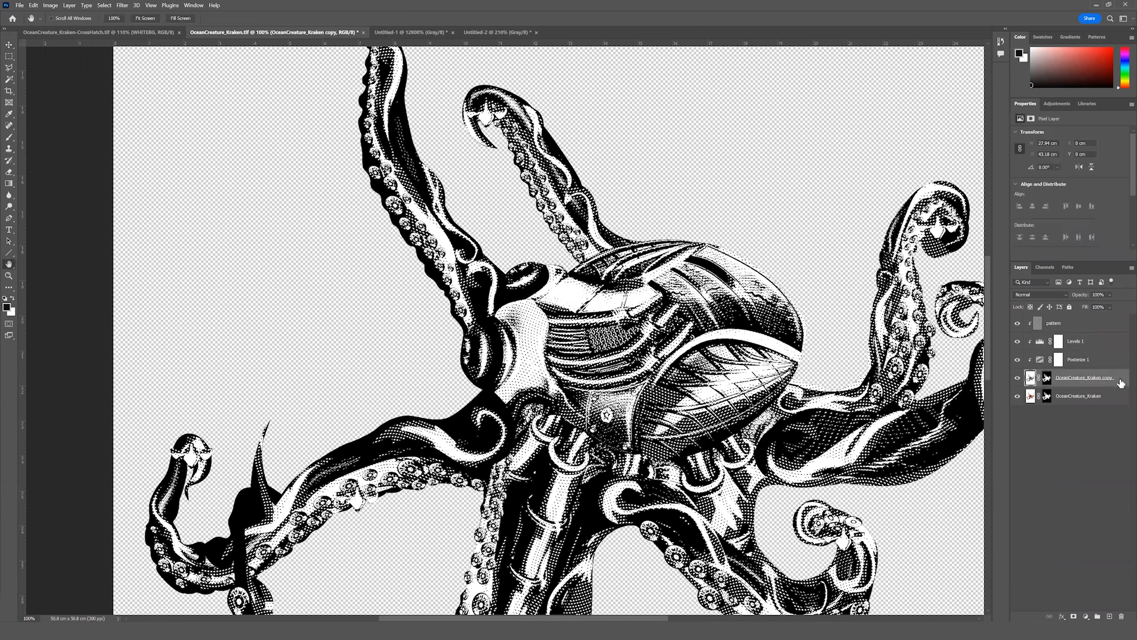
drag(522, 126, 491, 116)
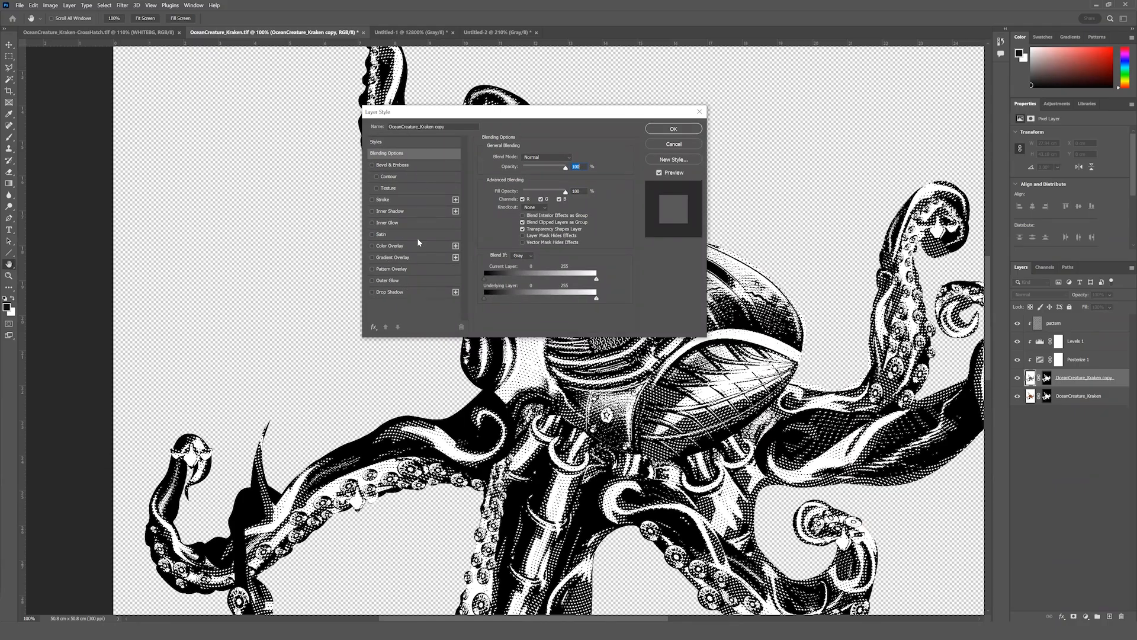
click(373, 200)
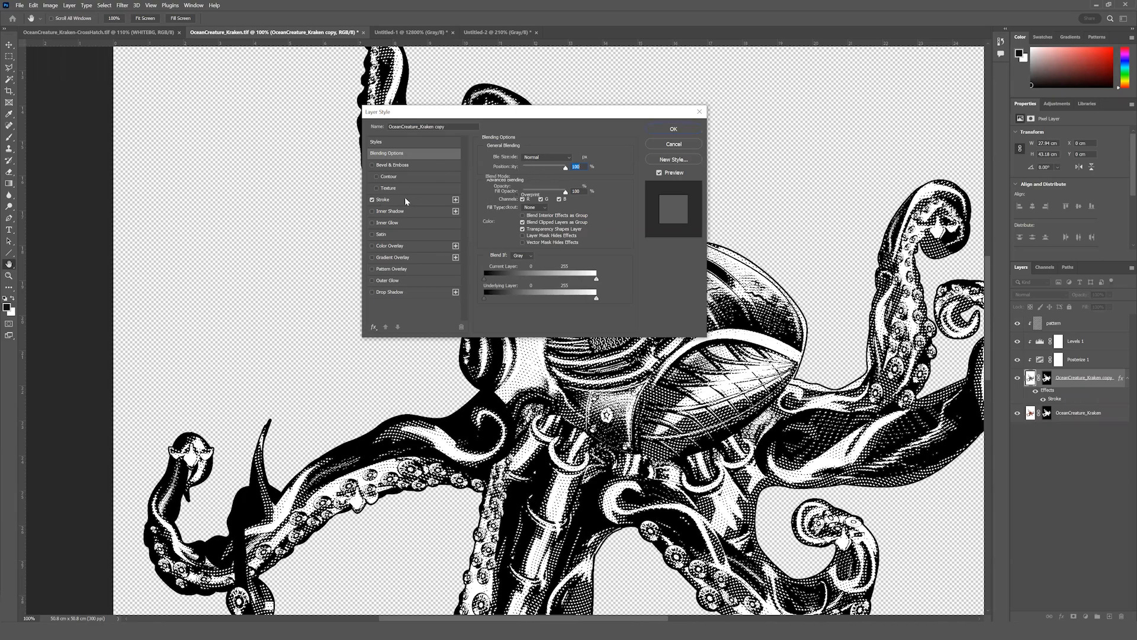
click(404, 200)
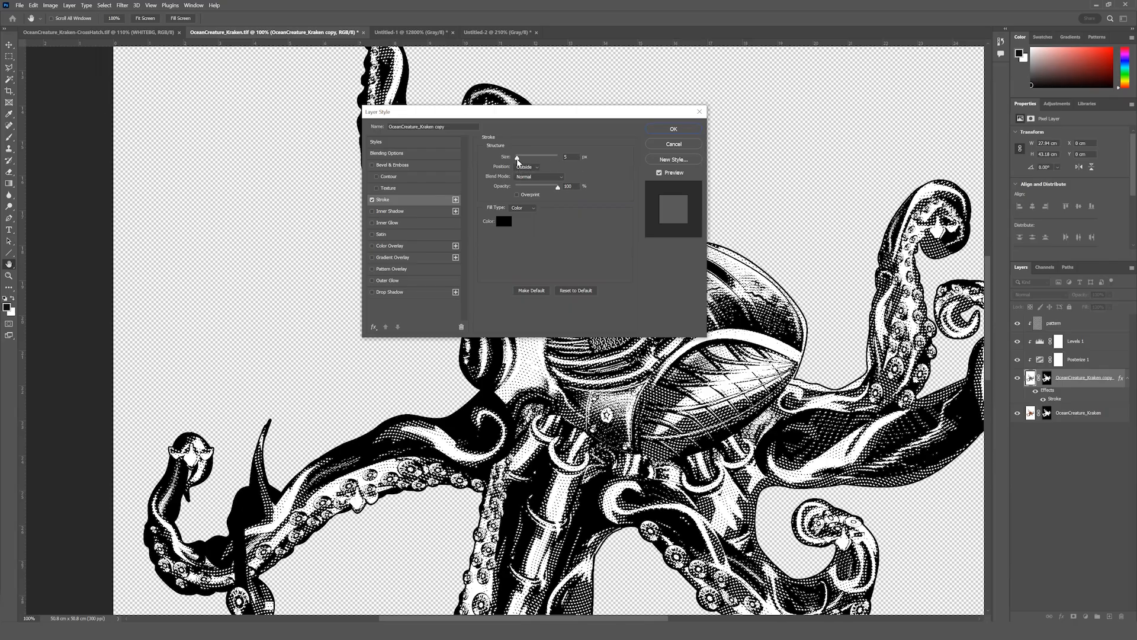
drag(519, 160, 520, 159)
text(5)
click(674, 129)
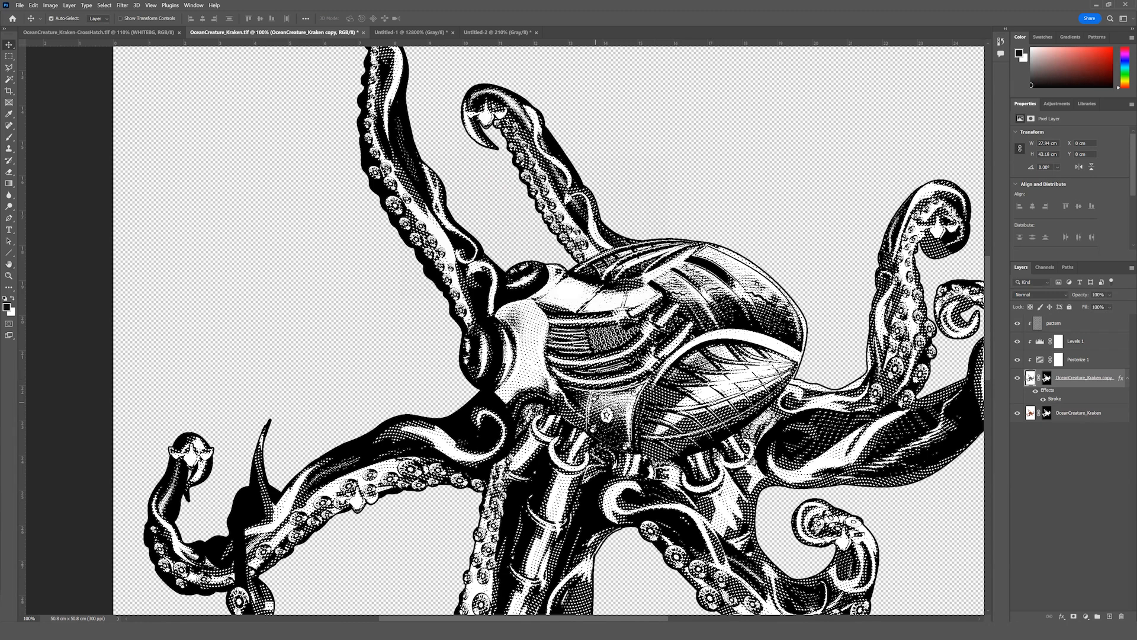
Load the OceanCreature_Kraken copy layer's mask as a selection and copy the selected artwork merged.
key(ctrl+minus)
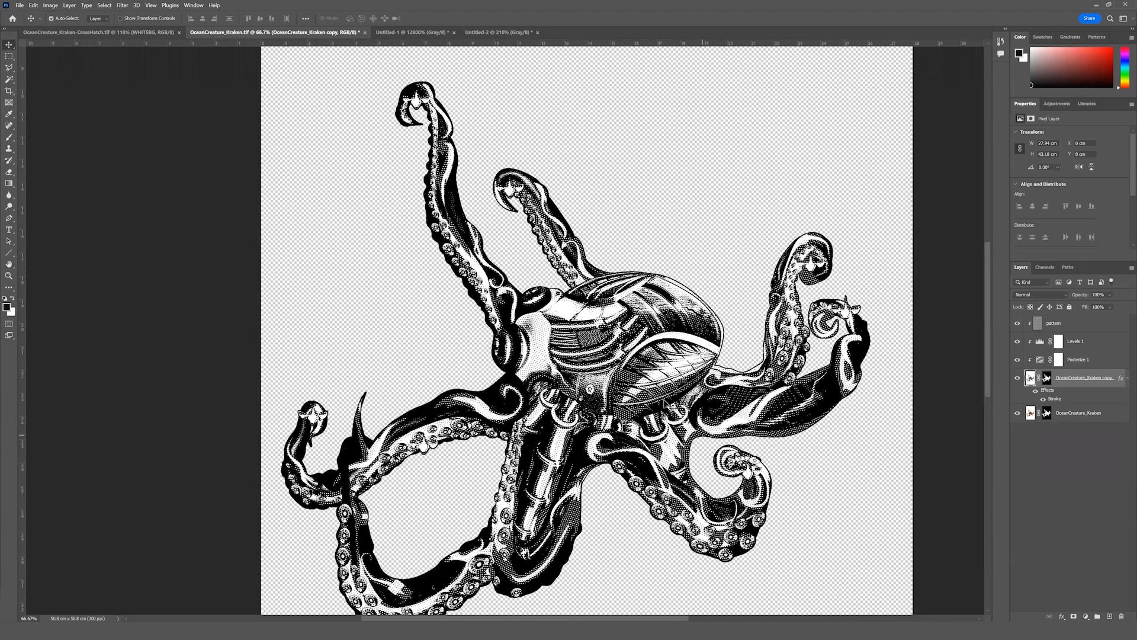
drag(703, 435, 664, 400)
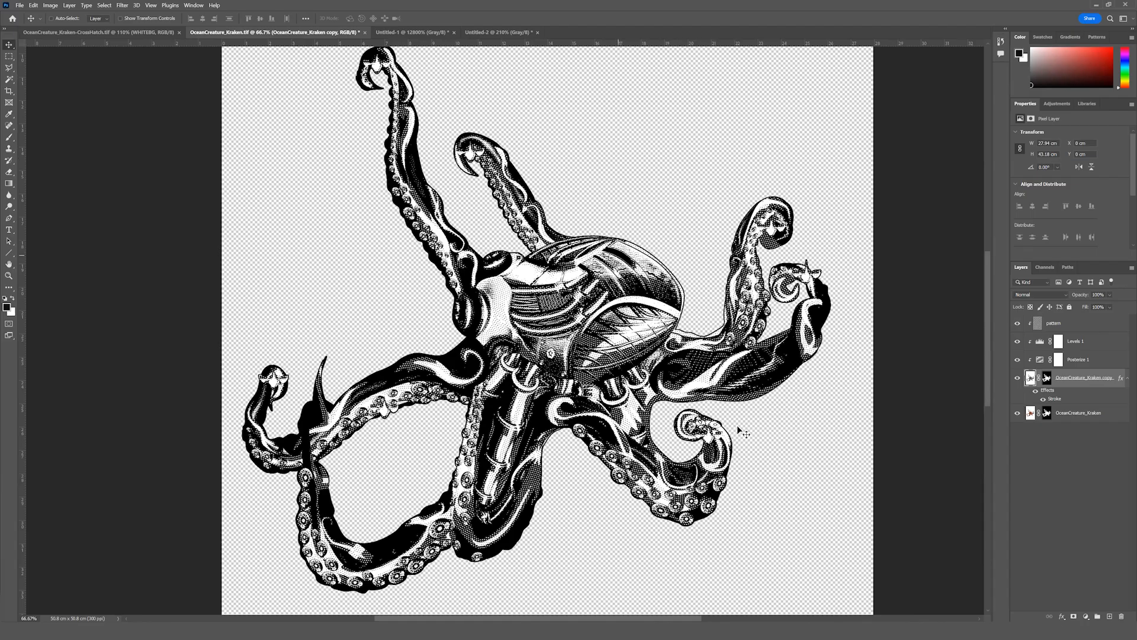
key(ctrl)
mouse_move(580, 348)
mouse_down()
mouse_move(597, 354)
mouse_move(570, 361)
mouse_up()
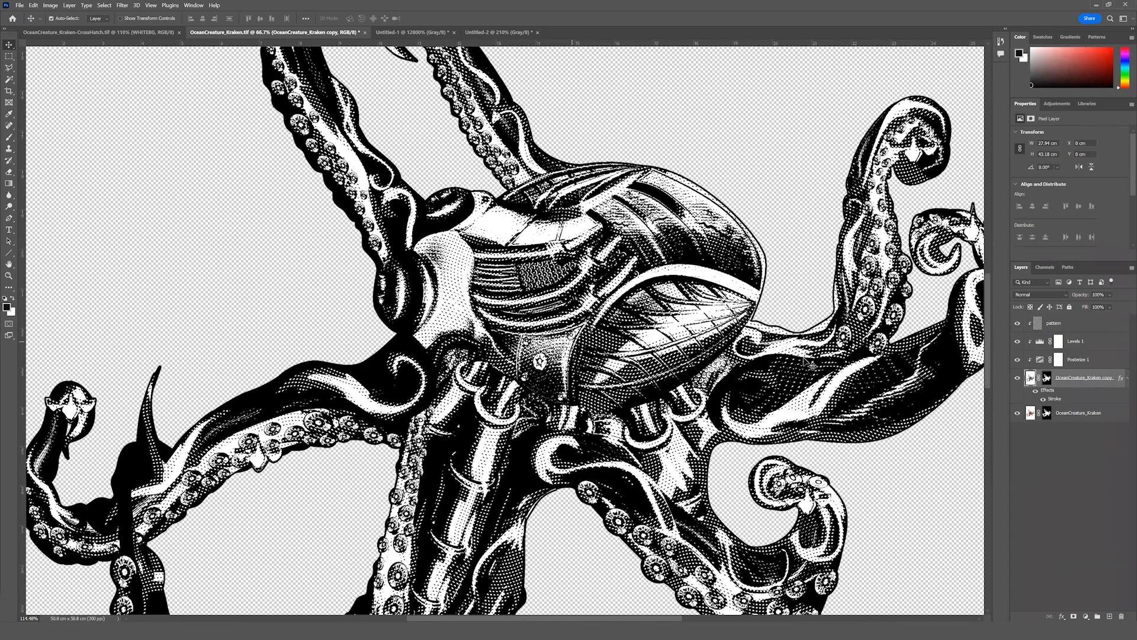
key(ctrl+0)
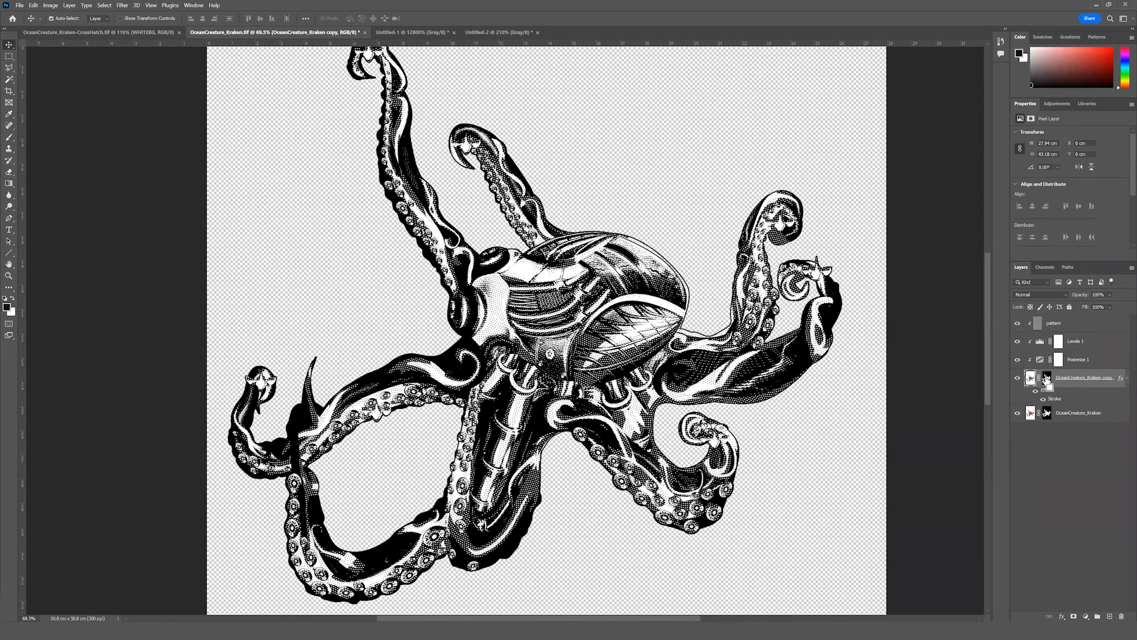
ctrl+click(1046, 381)
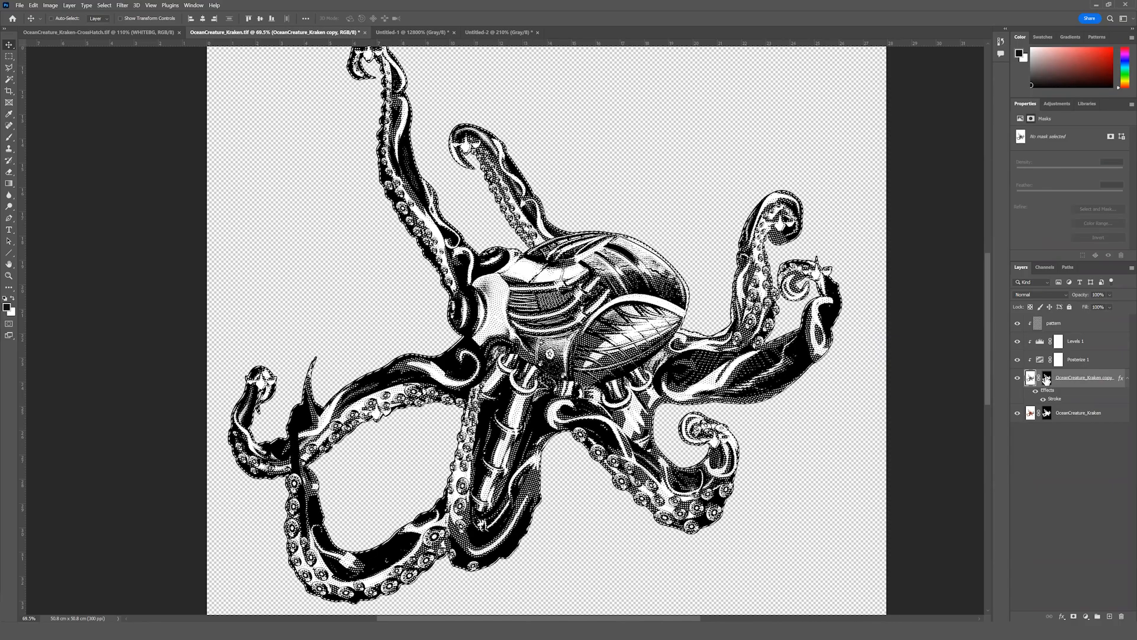
click(35, 7)
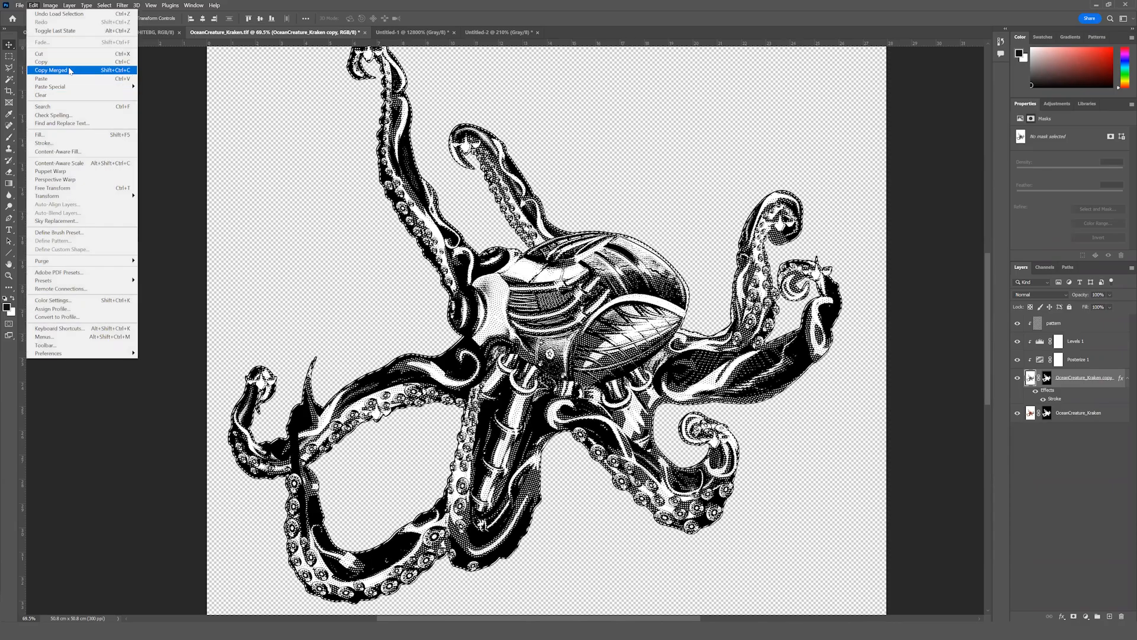
click(70, 70)
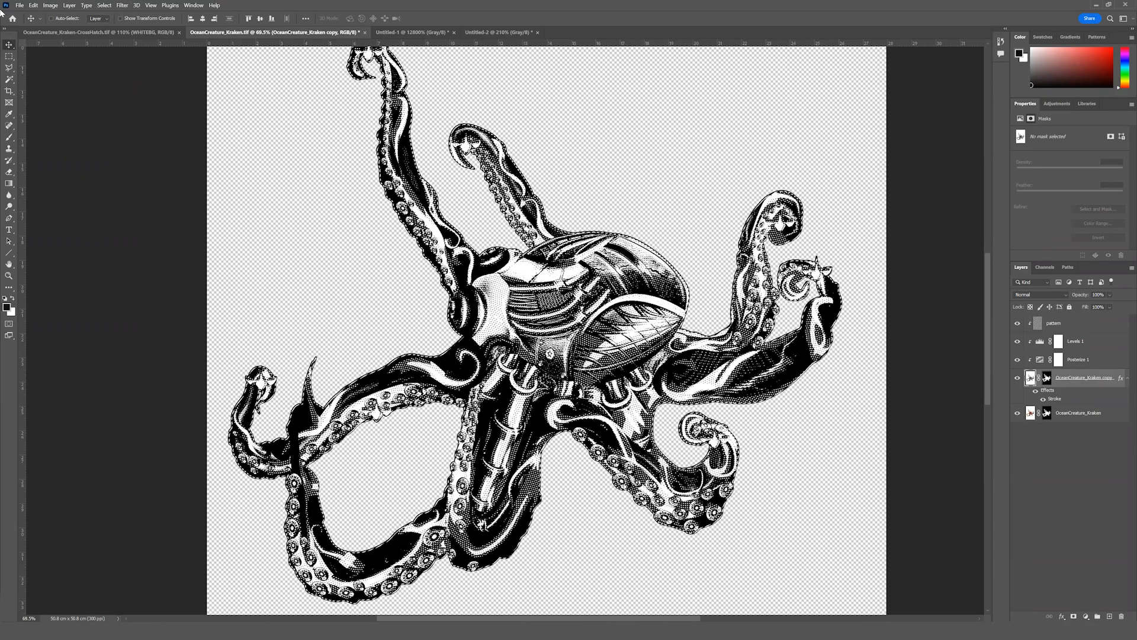
Create a white RGB document from the clipboard preset, 2976 x 2766 px at 300 ppi, and paste the merged kraken into it.
click(19, 6)
click(29, 14)
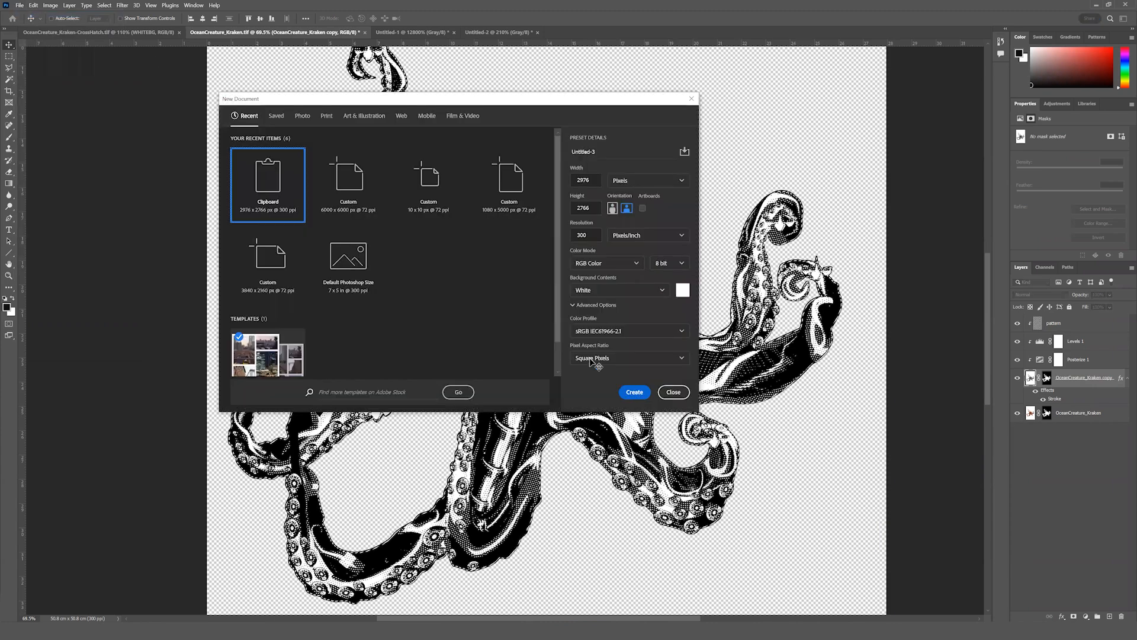
key(Return)
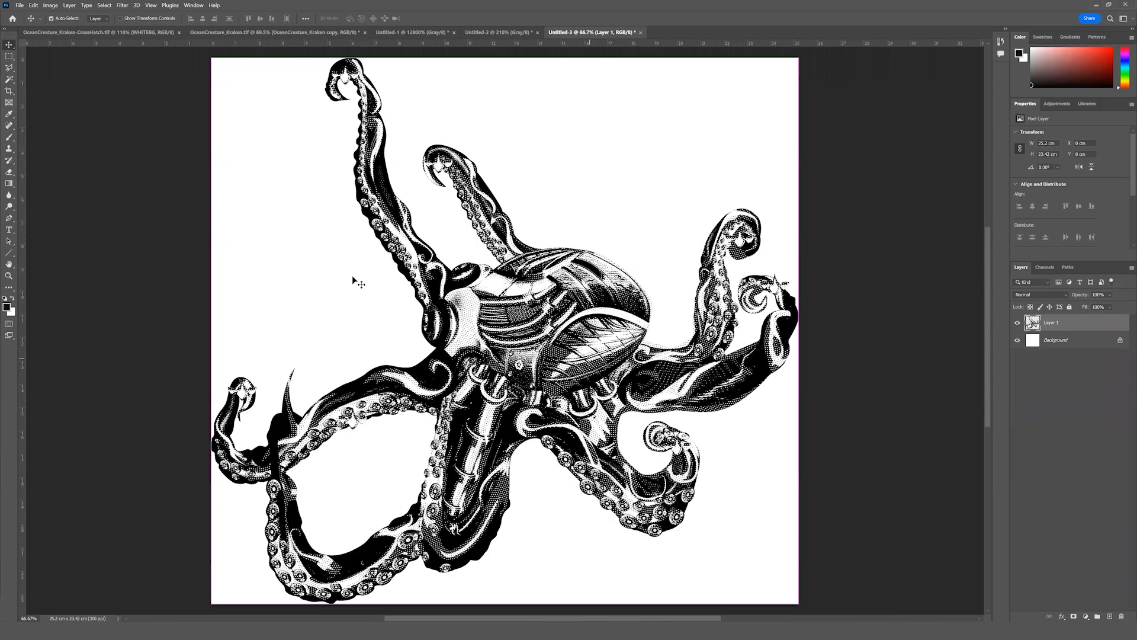
Toggle the white Background's visibility to check the pasted kraken's transparency, and convert Layer 1 to a Smart Object.
click(1018, 340)
click(1018, 340)
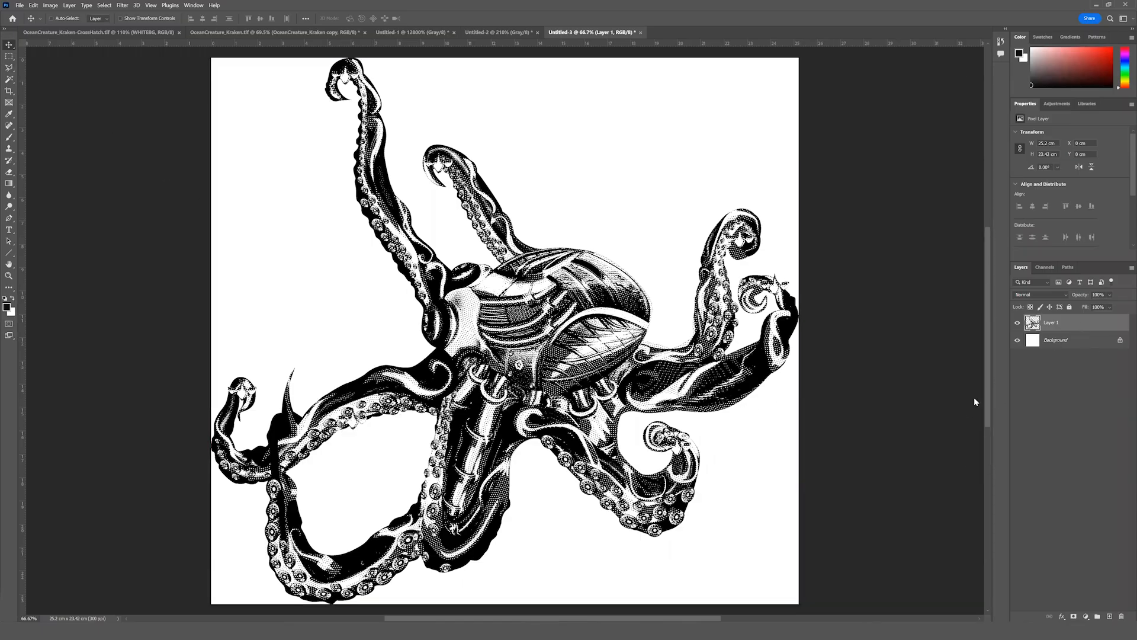
right_click(1079, 322)
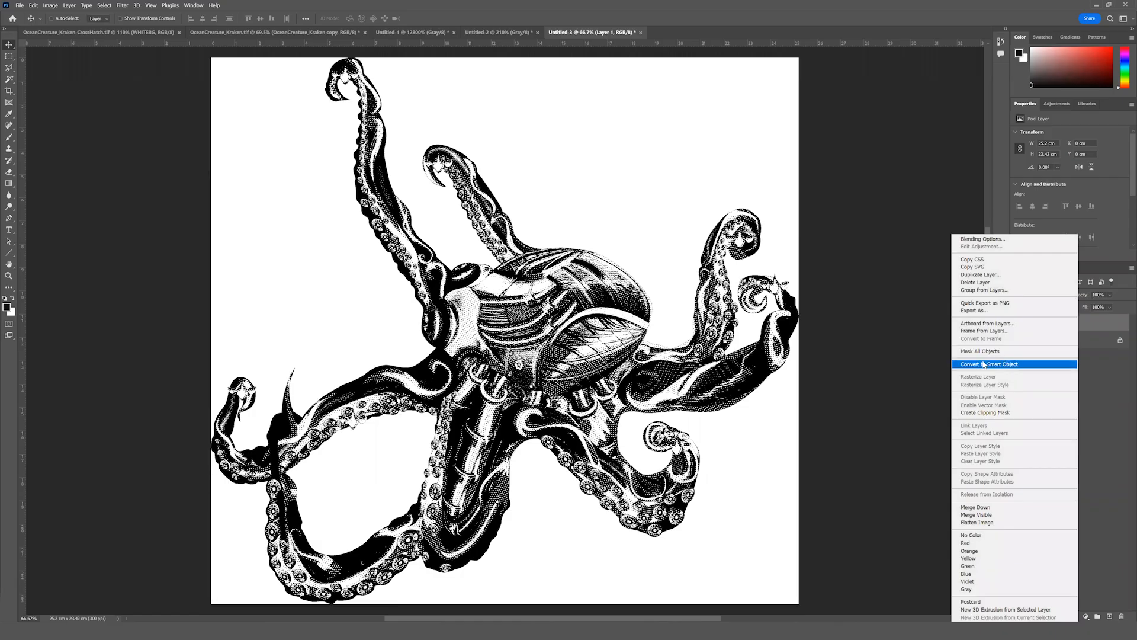
click(984, 363)
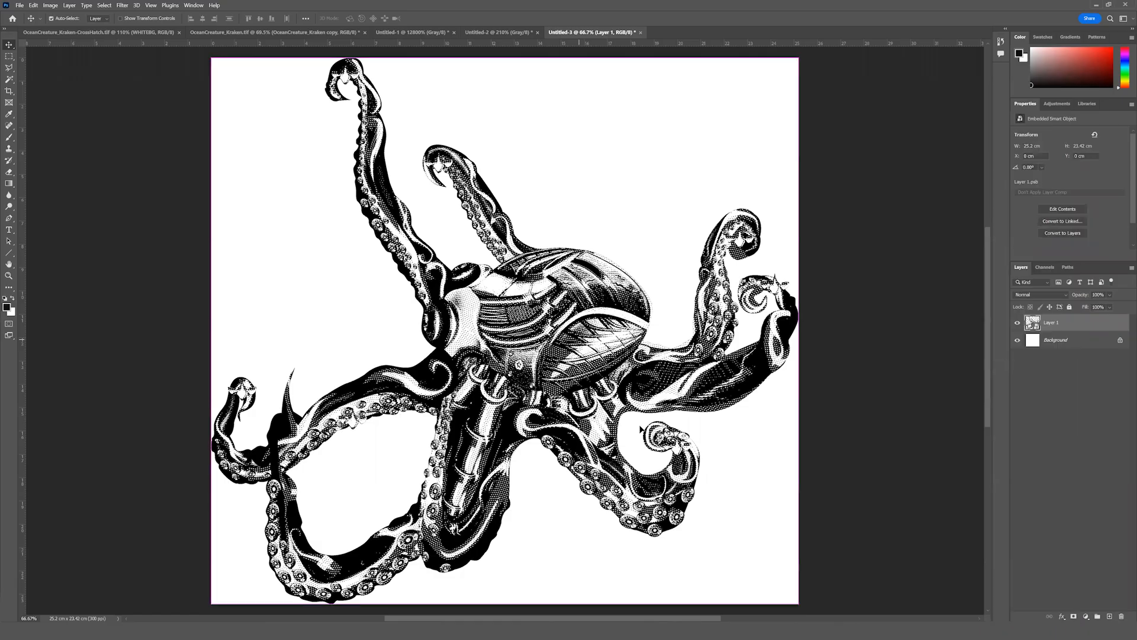
key(ctrl+t)
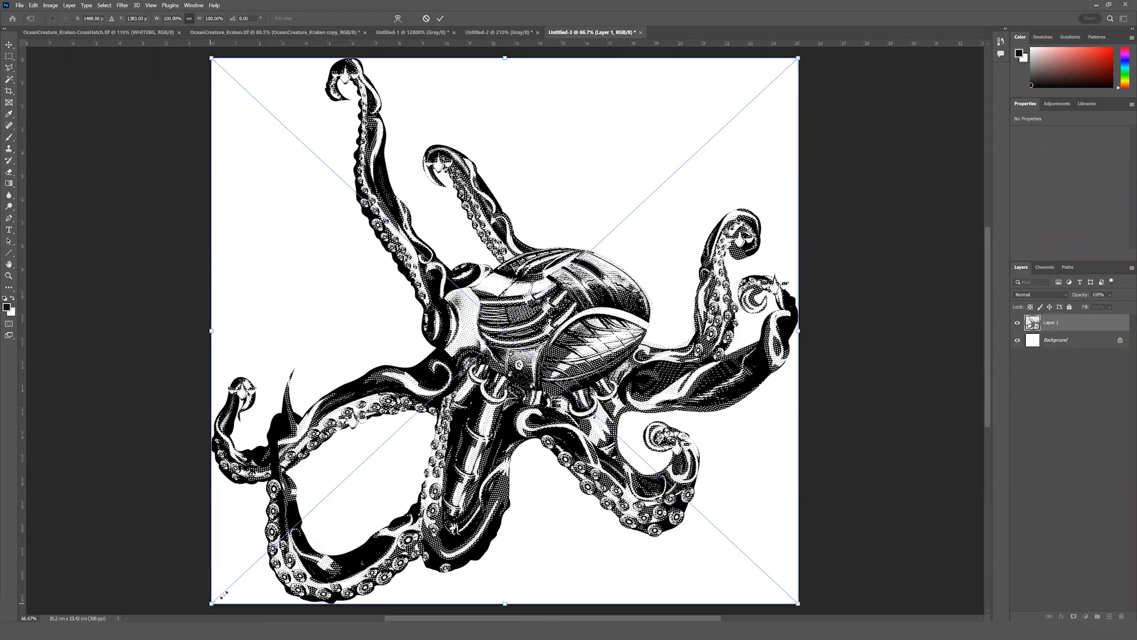
drag(358, 495, 285, 556)
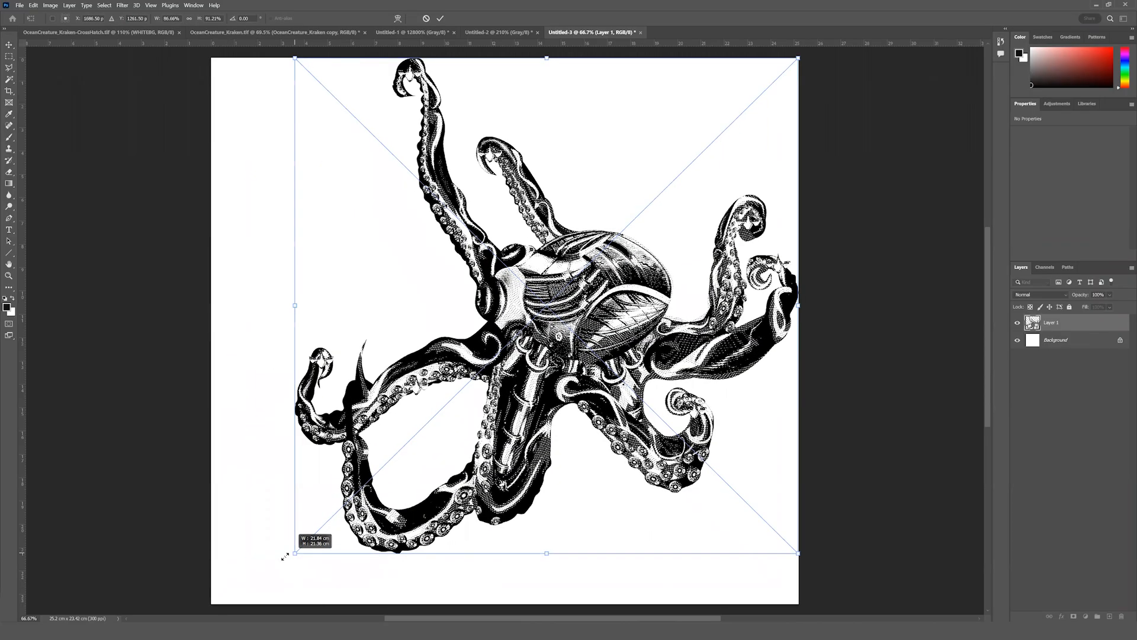
key(Escape)
Scale the kraken Smart Object down proportionally to about 12 cm wide and place it near the canvas's upper edge.
key(ctrl+t)
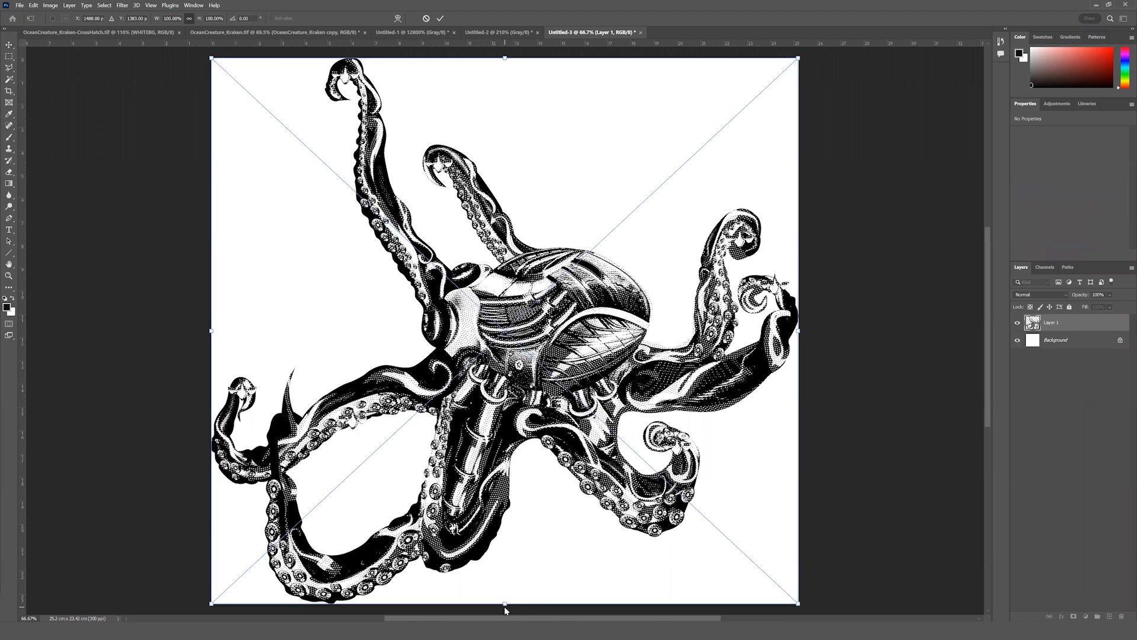
drag(504, 595, 474, 486)
drag(552, 344, 538, 212)
key(Return)
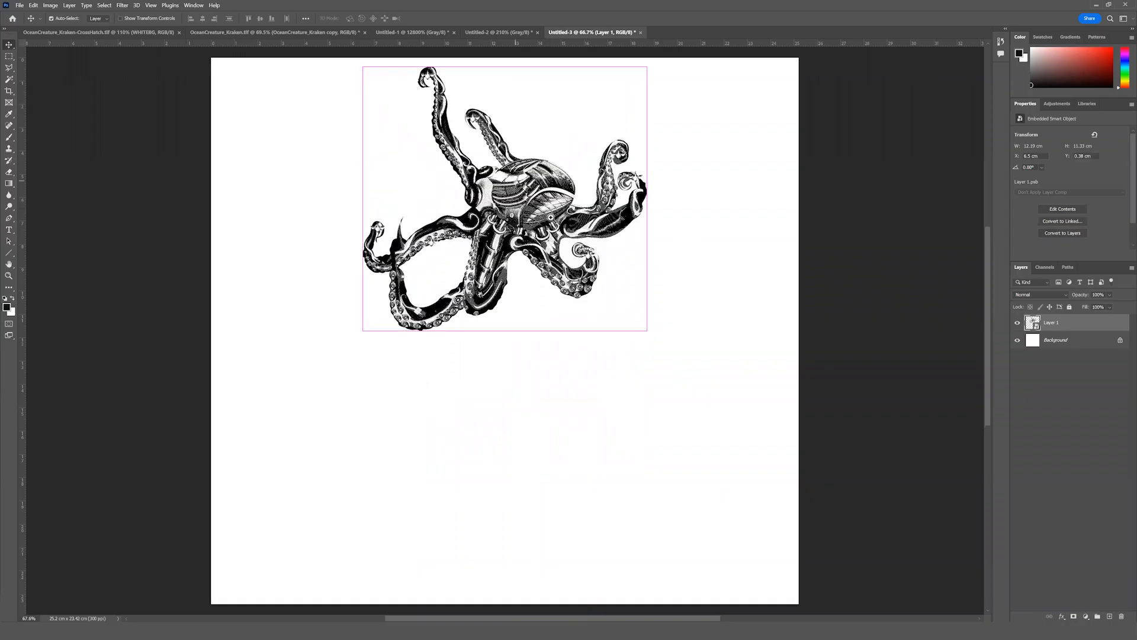
Examine the crosshatch detail of the scaled-down kraken Smart Object at different magnifications.
scroll(545, 219, up, 3)
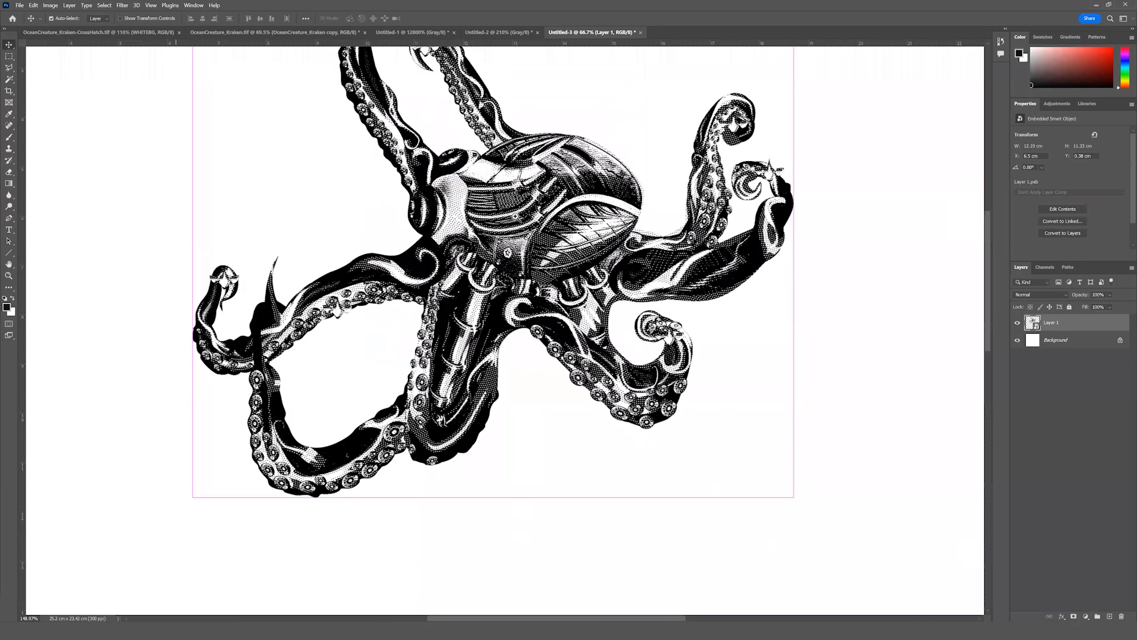
scroll(521, 220, up, 1)
scroll(521, 221, down, 4)
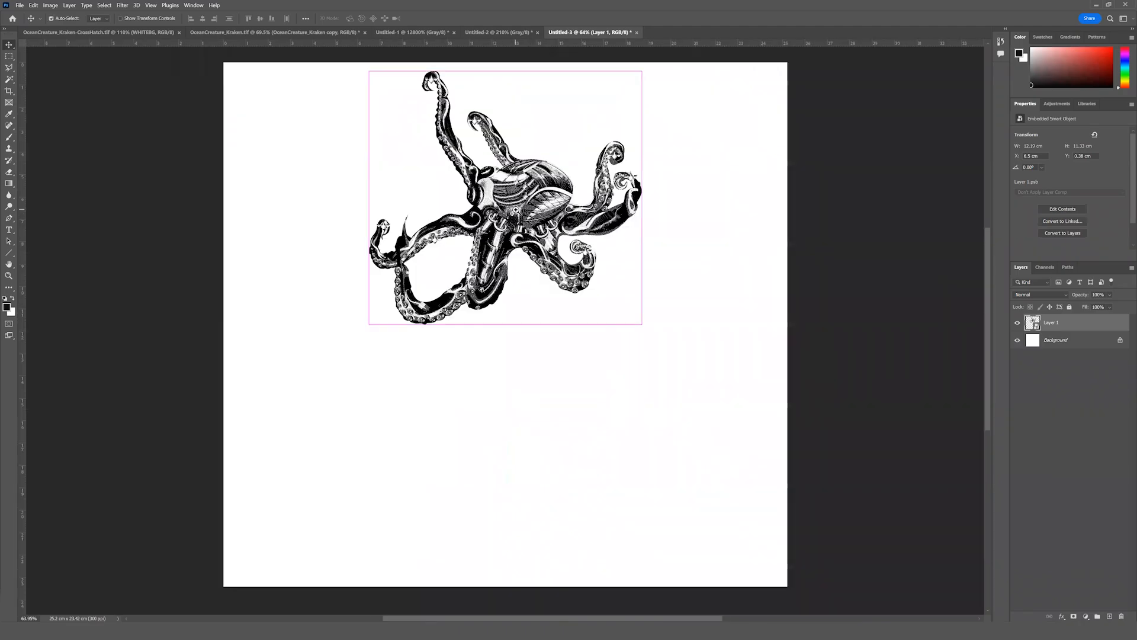
scroll(534, 216, up, 1)
scroll(531, 262, up, 2)
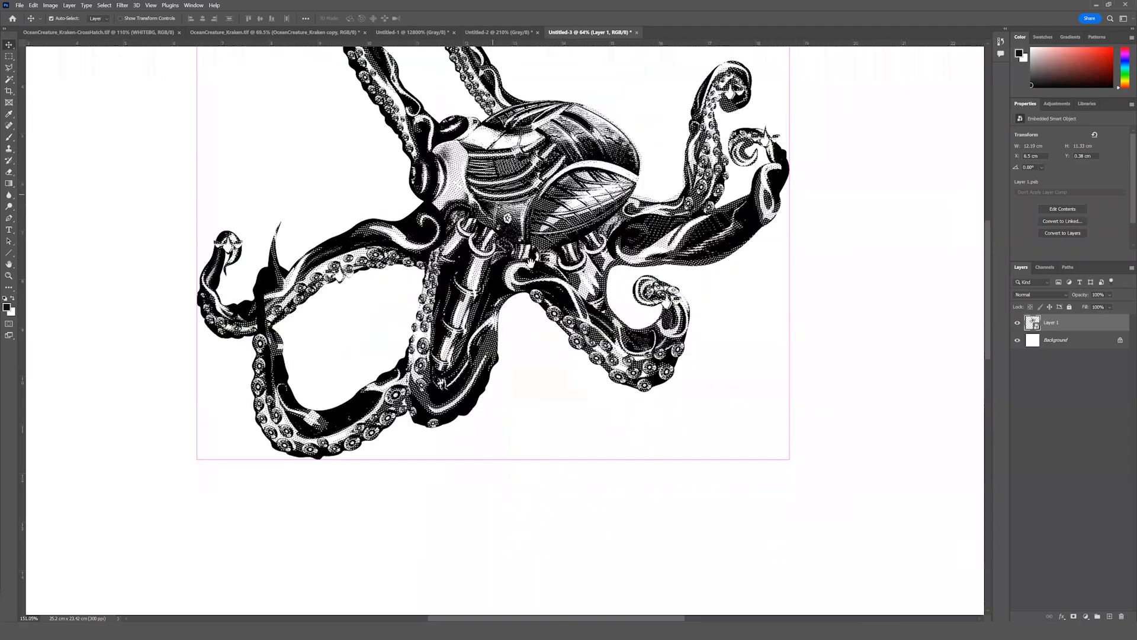
scroll(533, 281, up, 1)
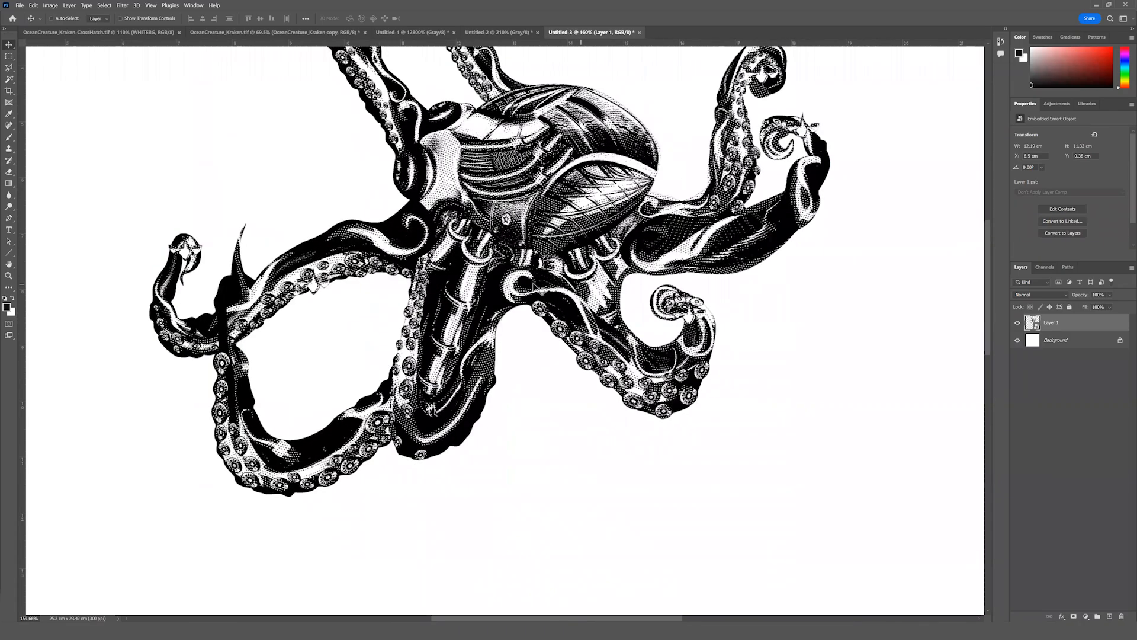
scroll(536, 289, up, 1)
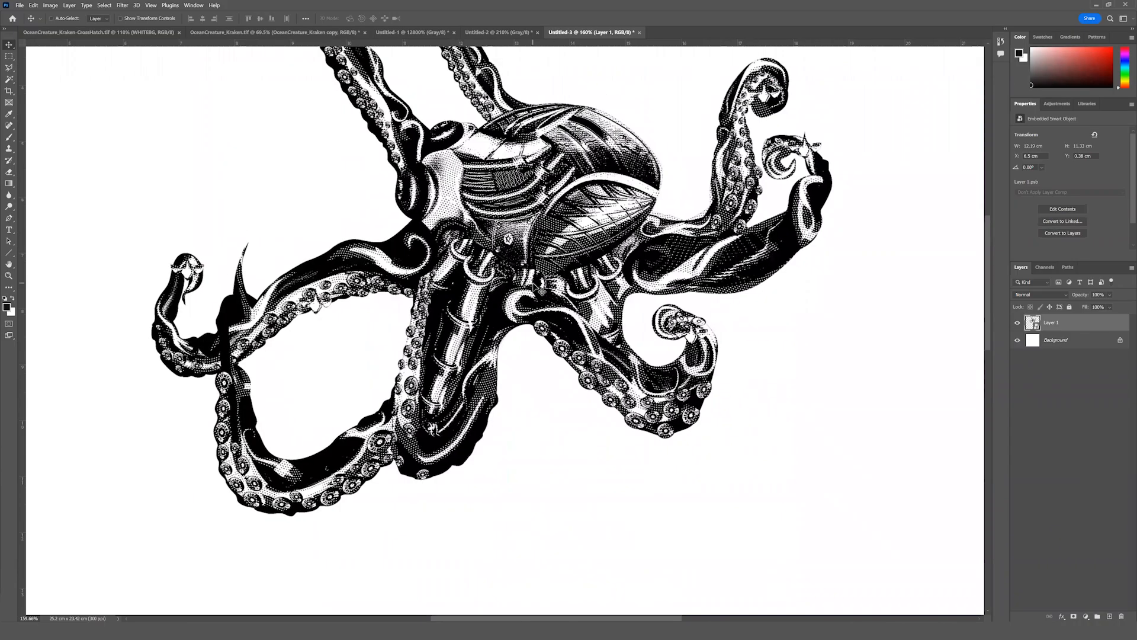